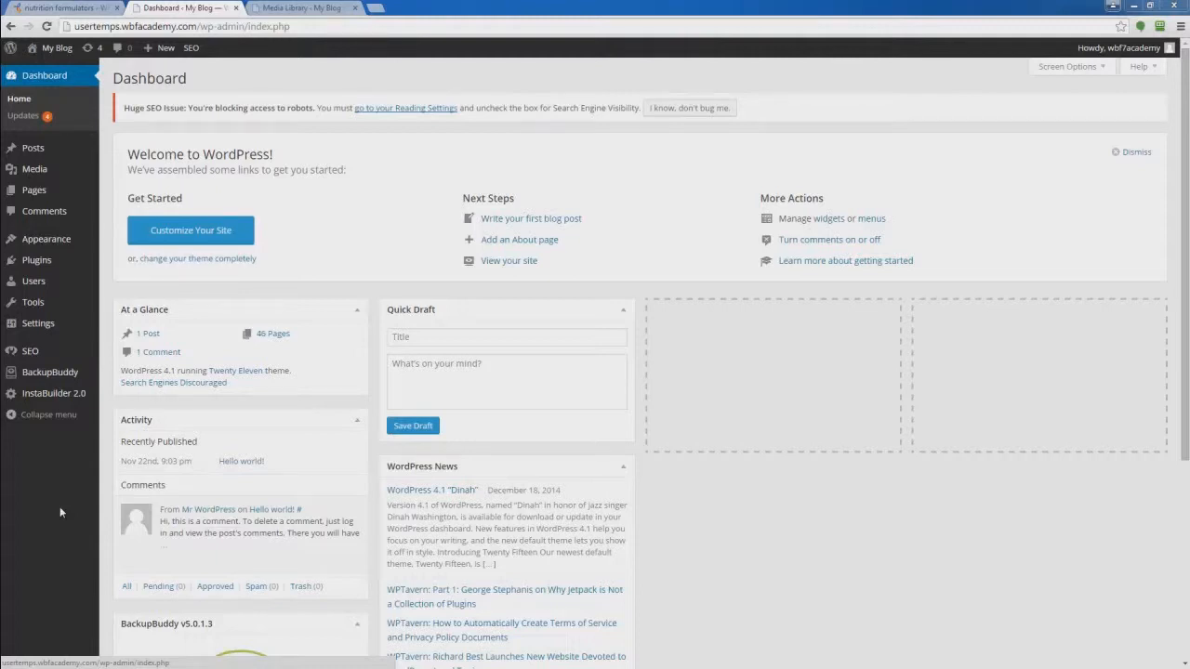
# - Start a new InstaBuilder 2.0 page and filter its template choices to Squeeze Pages
pyautogui.click(66, 396)
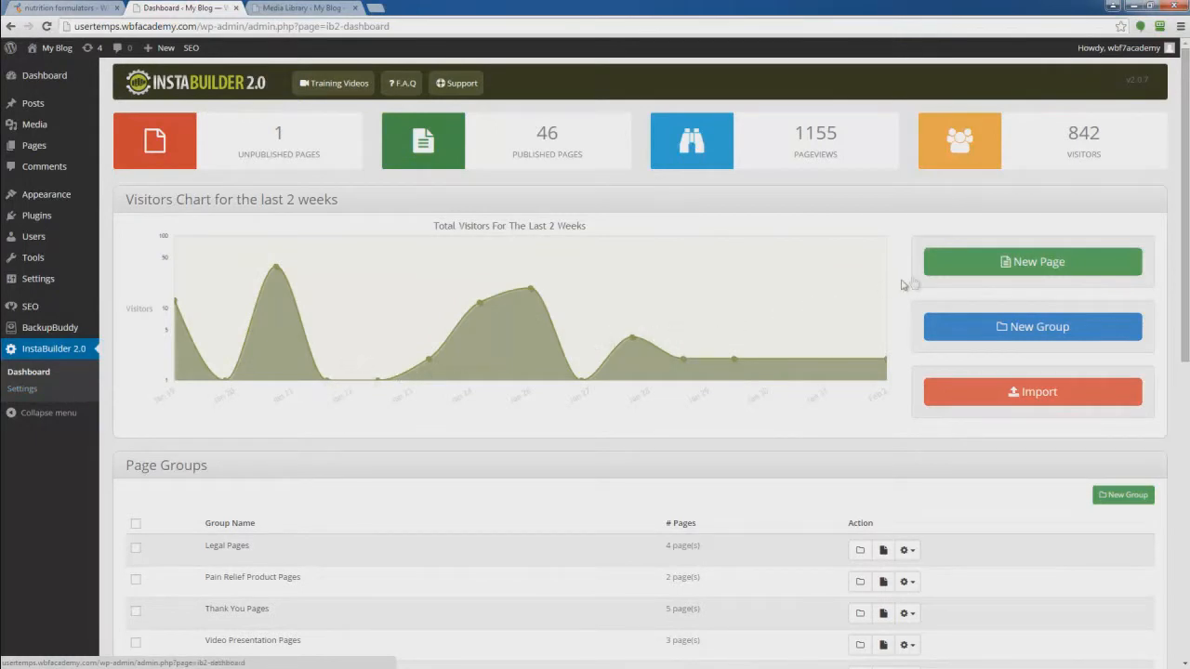
pyautogui.click(956, 265)
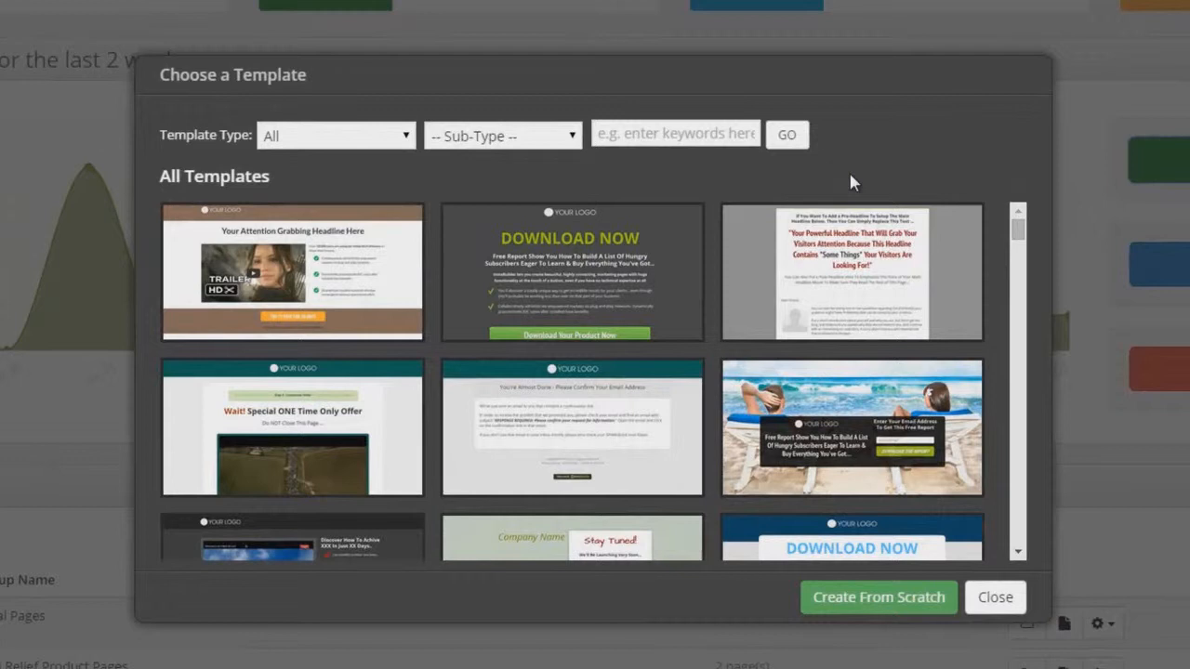
pyautogui.click(405, 143)
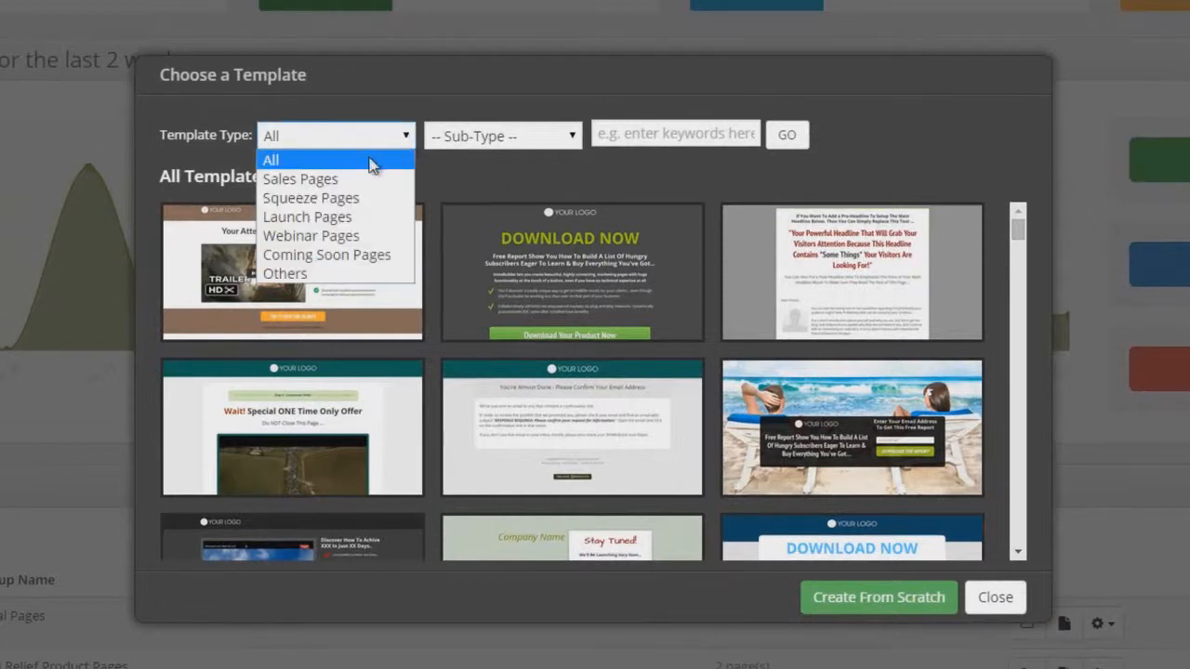
pyautogui.click(353, 202)
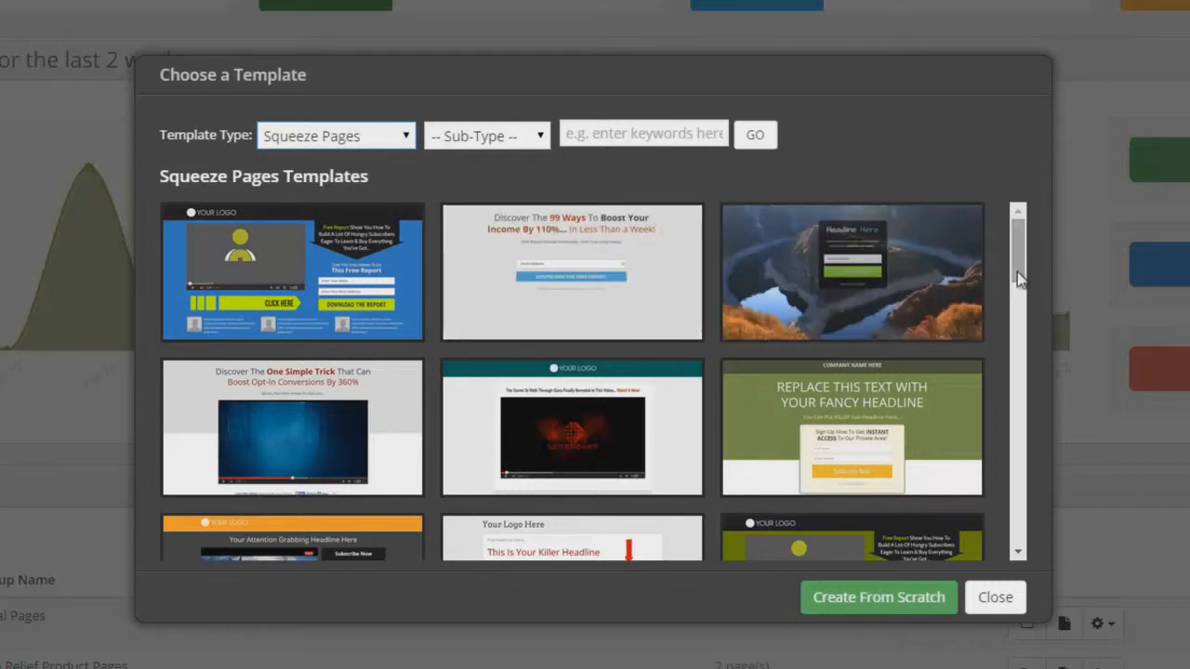
# - Create the page from the blue-and-white COMPANY NAME squeeze template with a video, an opt-in form and three icon columns
pyautogui.moveTo(1017, 271); pyautogui.dragTo(1029, 391)
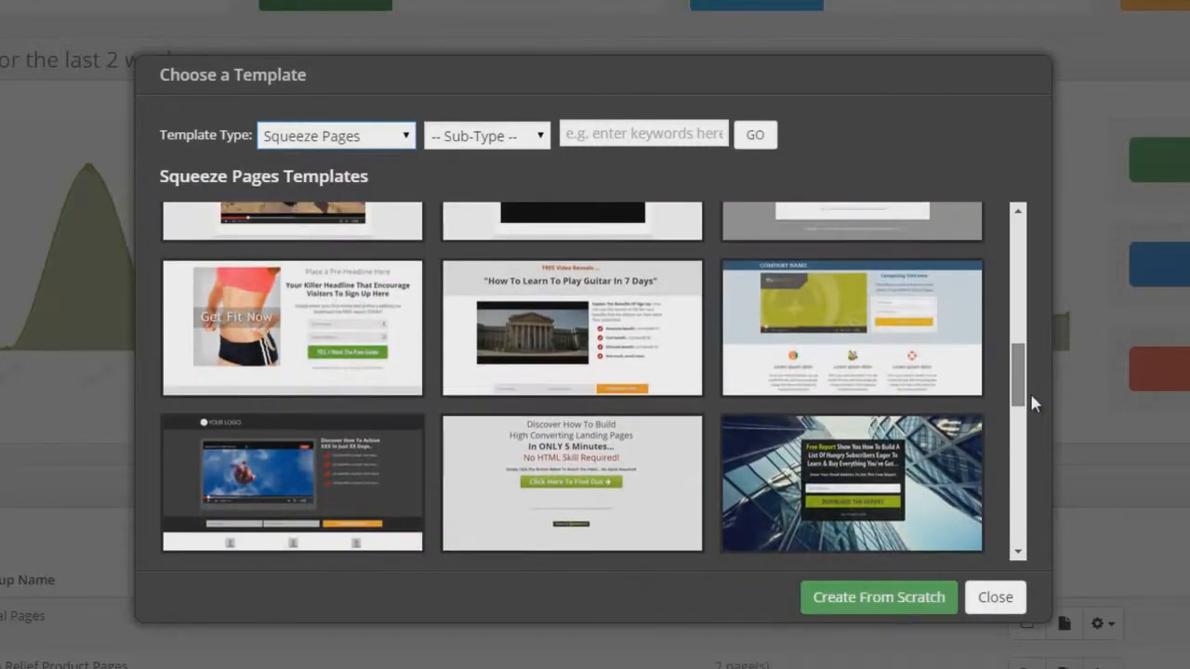
pyautogui.moveTo(951, 329)
pyautogui.click(849, 330)
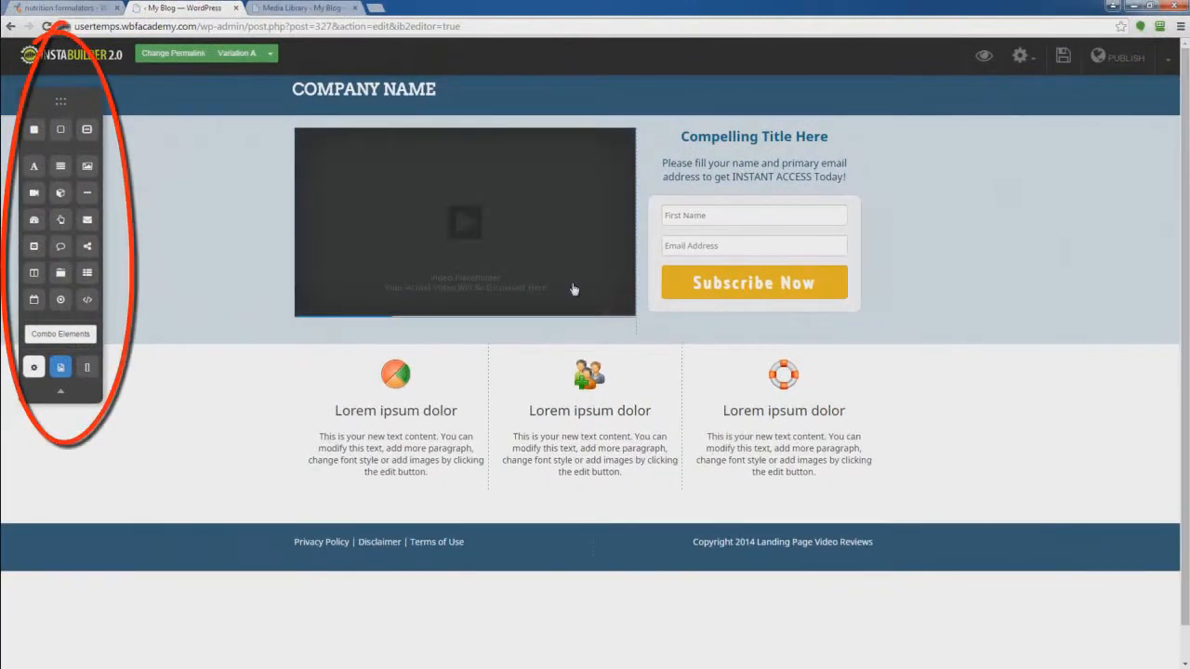
pyautogui.click(432, 101)
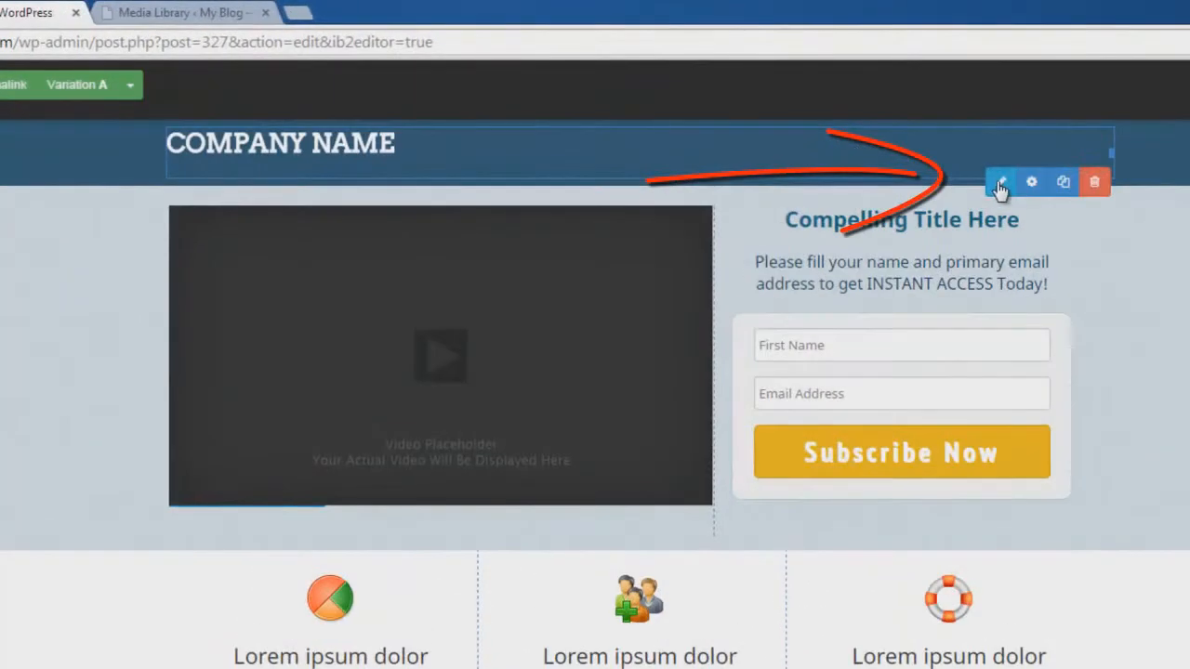
pyautogui.click(874, 135)
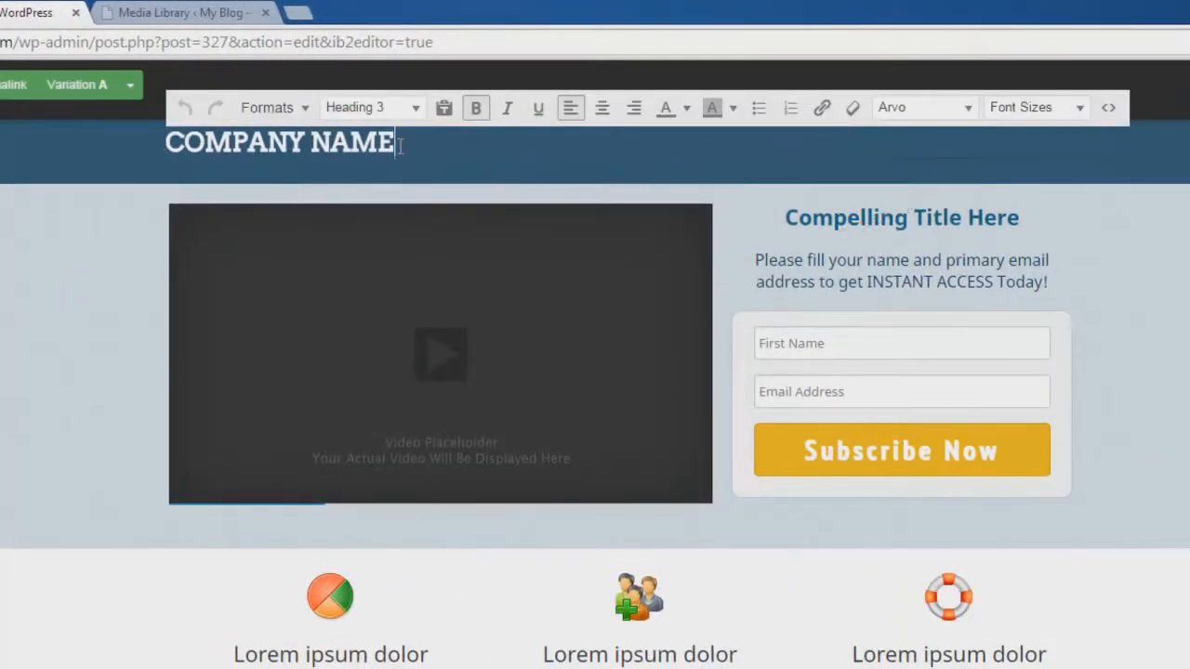
pyautogui.press('BackSpace')
pyautogui.press('BackSpace')
pyautogui.press('BackSpace')
pyautogui.press('BackSpace')
pyautogui.press('BackSpace')
pyautogui.press('BackSpace')
pyautogui.press('BackSpace')
pyautogui.press('BackSpace')
pyautogui.press('BackSpace')
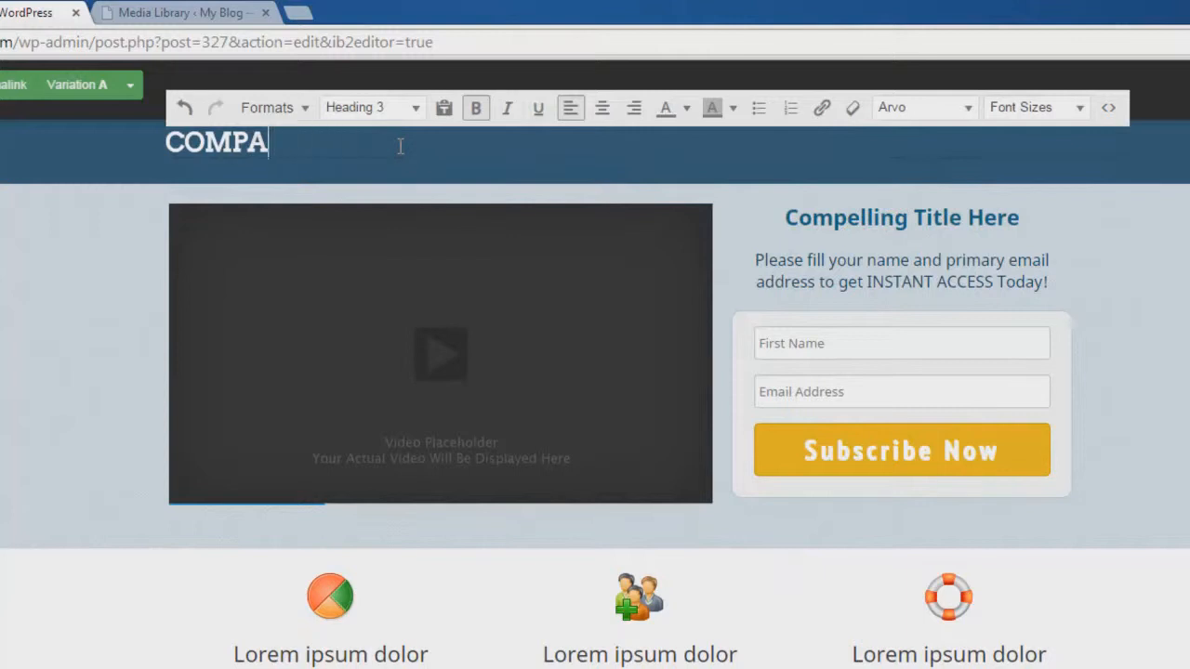
pyautogui.press('BackSpace')
pyautogui.press('BackSpace')
pyautogui.press('BackSpace')
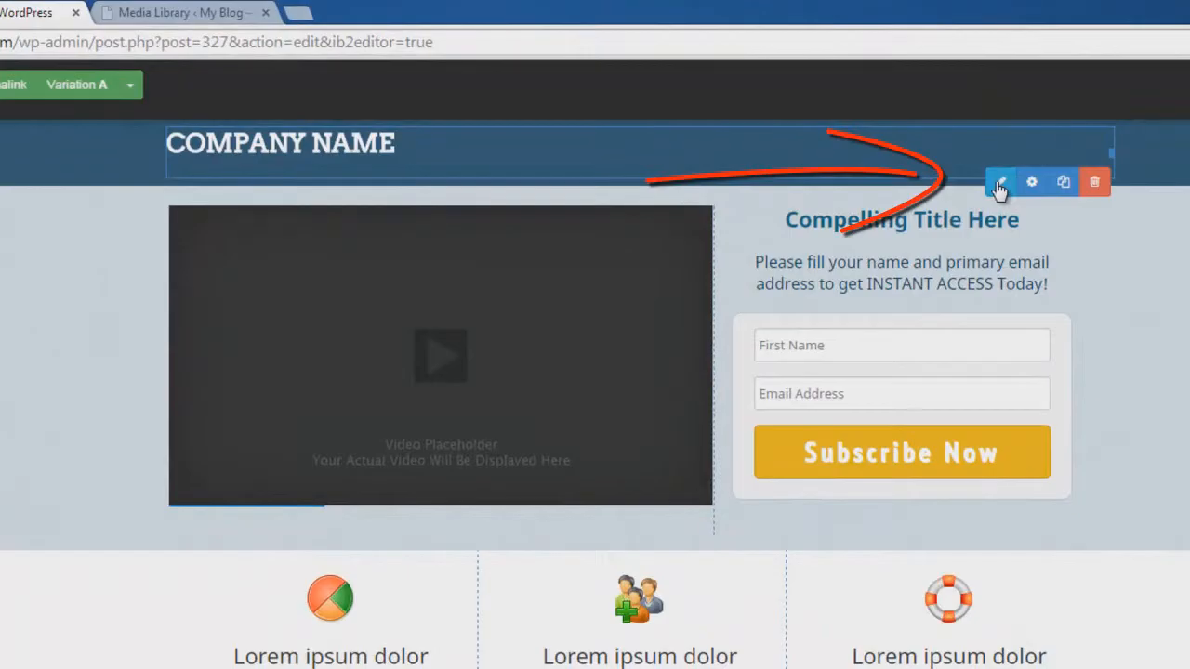
# - Replace the COMPANY NAME text in the page header with "WEALTH BUILDER FORMULA"
pyautogui.click(999, 183)
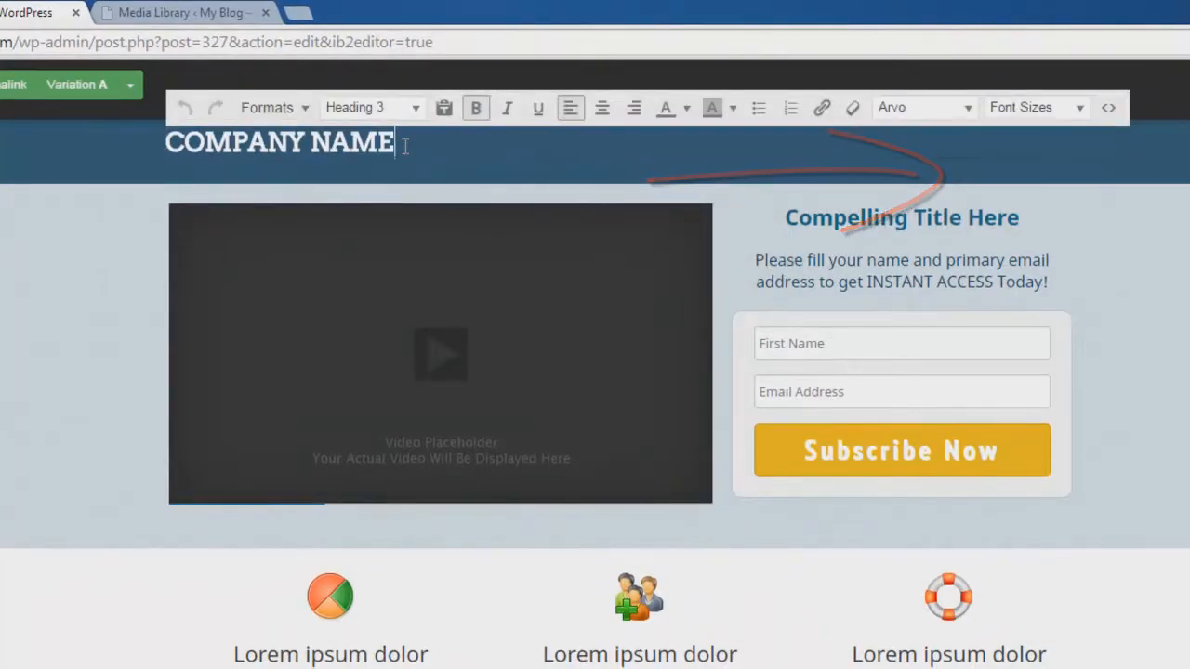
pyautogui.press('BackSpace')
pyautogui.press('BackSpace')
pyautogui.press('BackSpace')
pyautogui.press('BackSpace')
pyautogui.press('BackSpace')
pyautogui.press('BackSpace')
pyautogui.press('BackSpace')
pyautogui.press('BackSpace')
pyautogui.press('BackSpace')
pyautogui.press('BackSpace')
pyautogui.press('BackSpace')
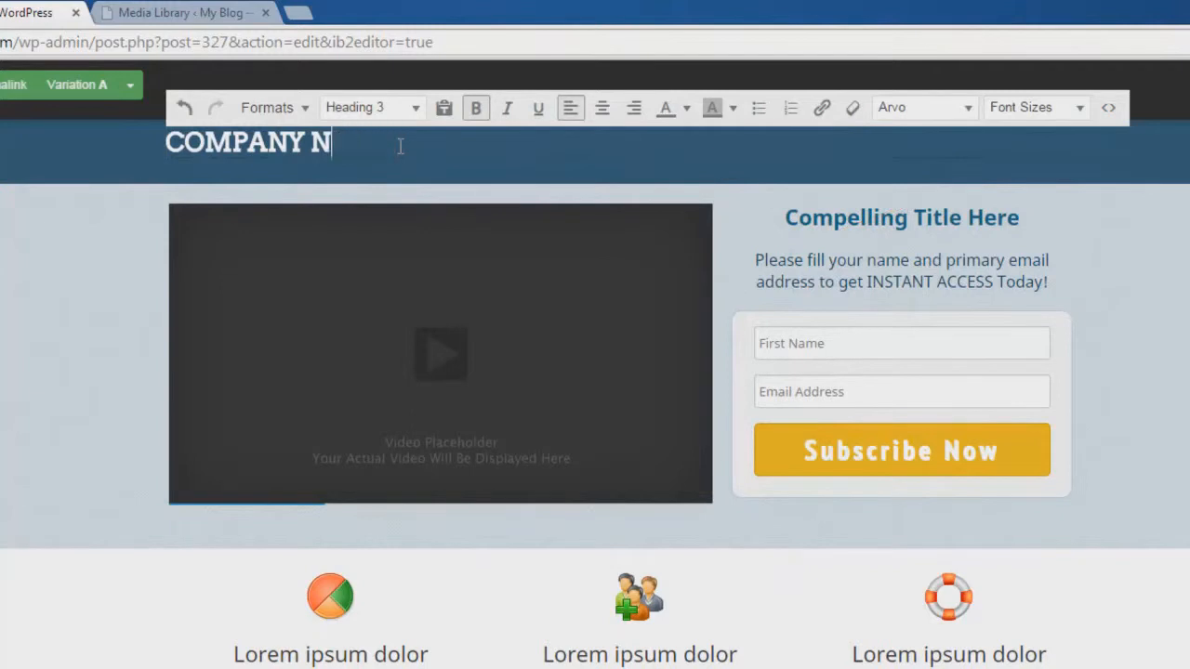
pyautogui.press('BackSpace')
pyautogui.write('W')
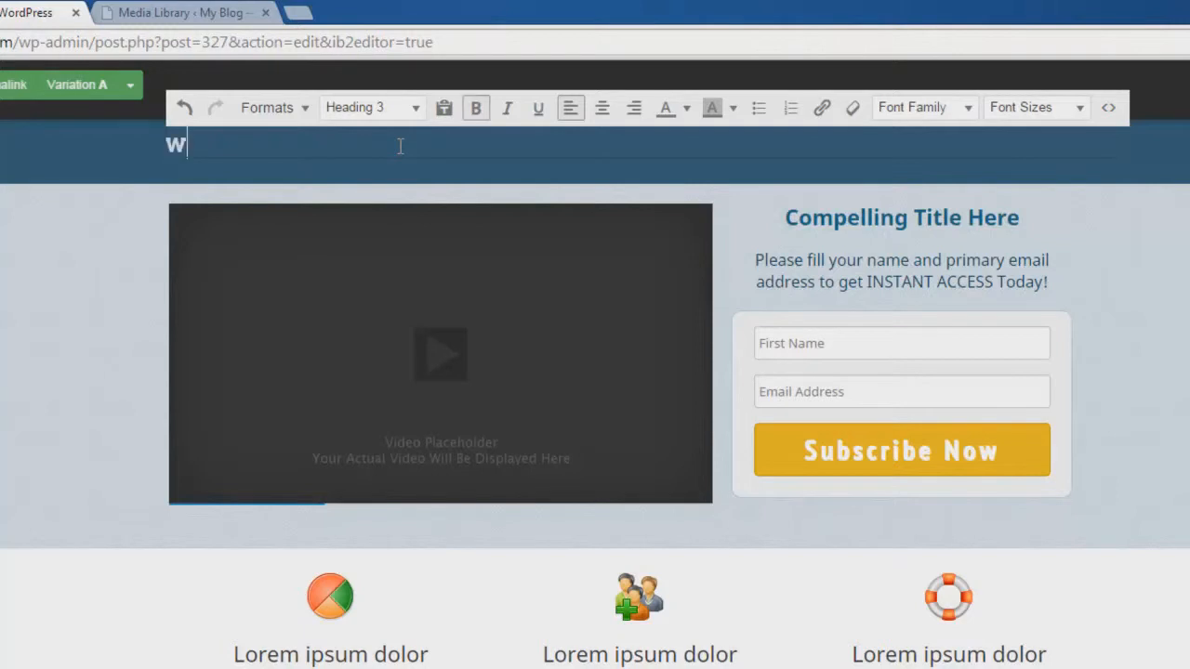
pyautogui.press('BackSpace')
pyautogui.write('WE')
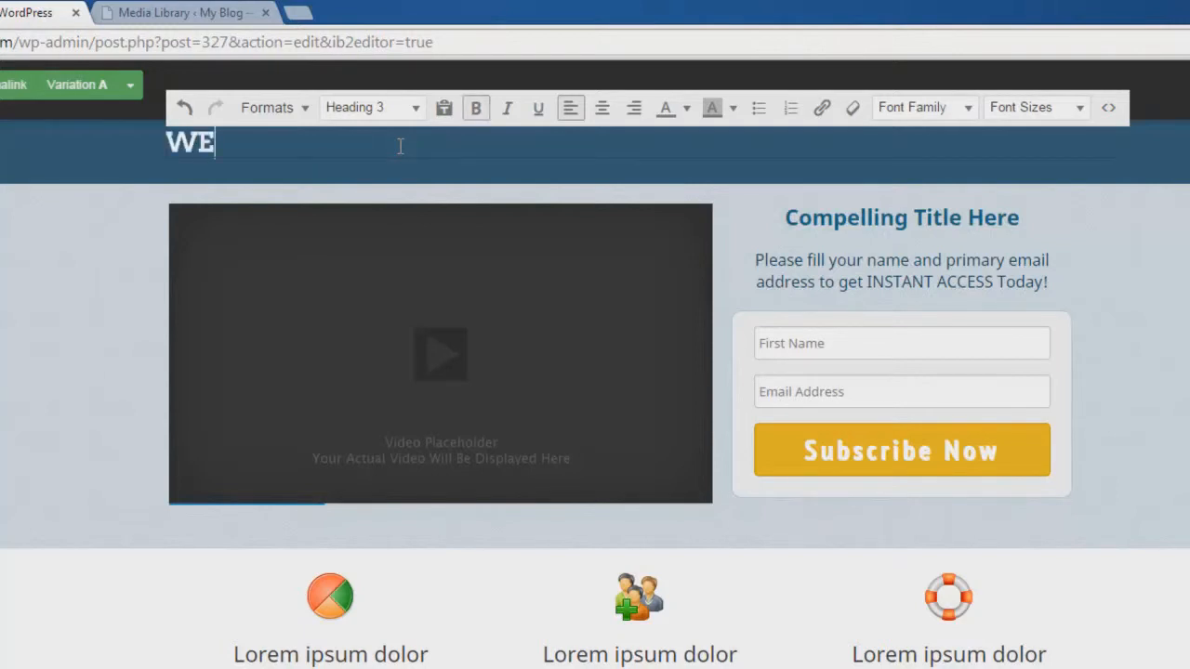
pyautogui.write('ALTH BU')
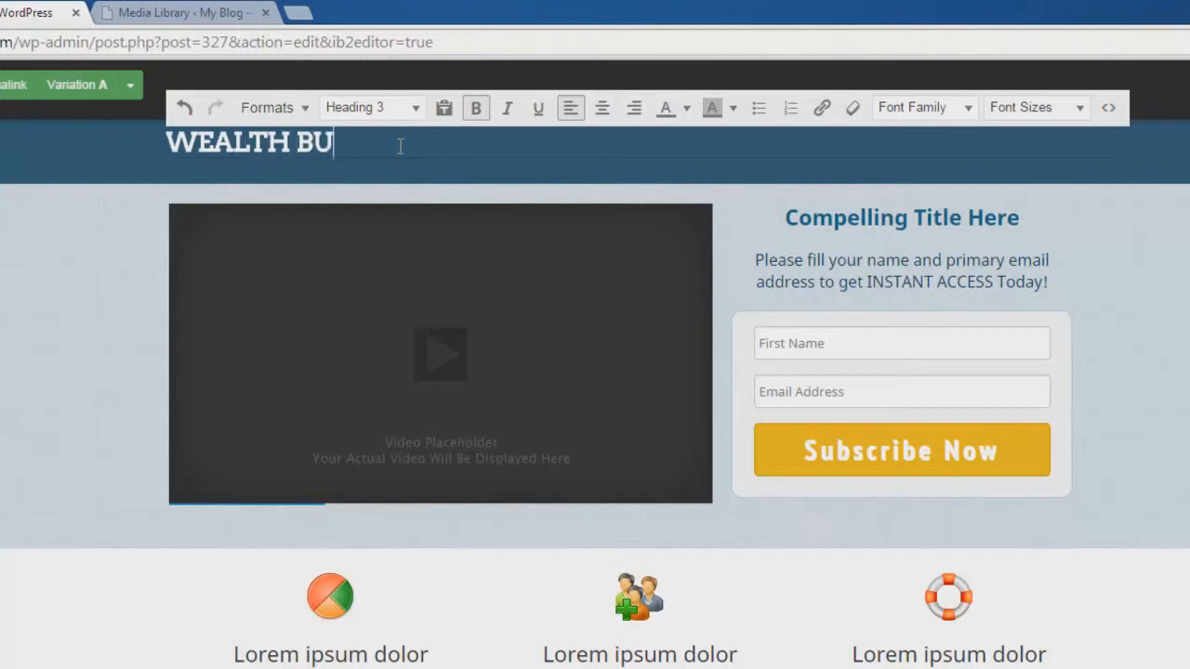
pyautogui.write('ILDER F')
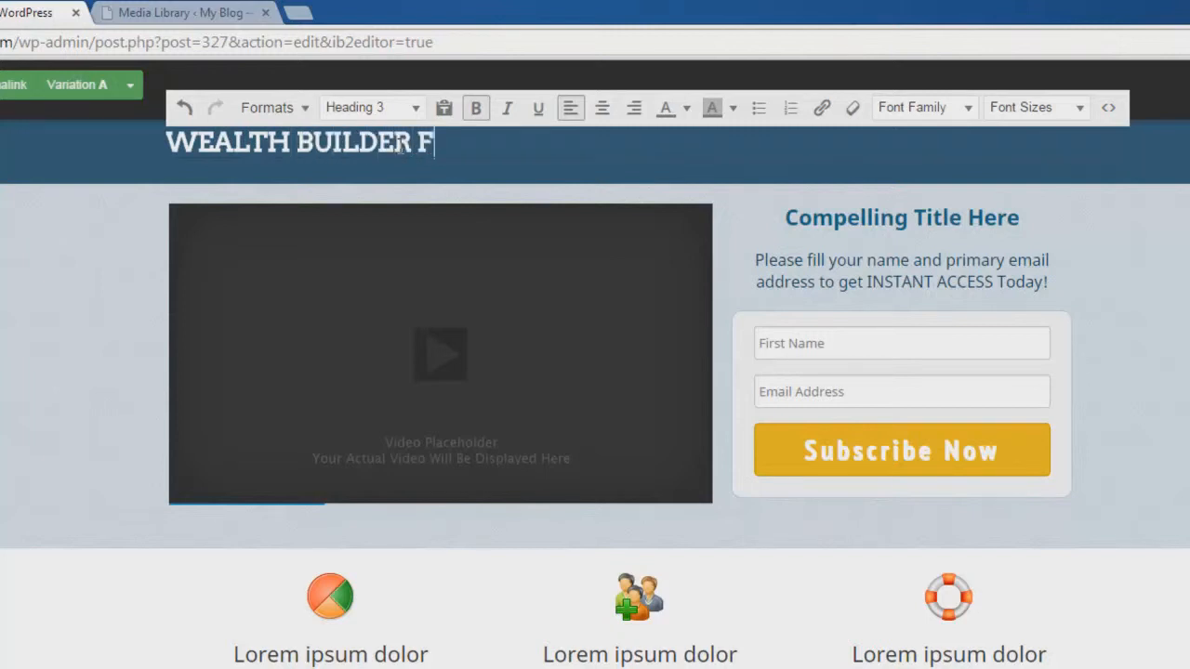
pyautogui.write('ORMULA')
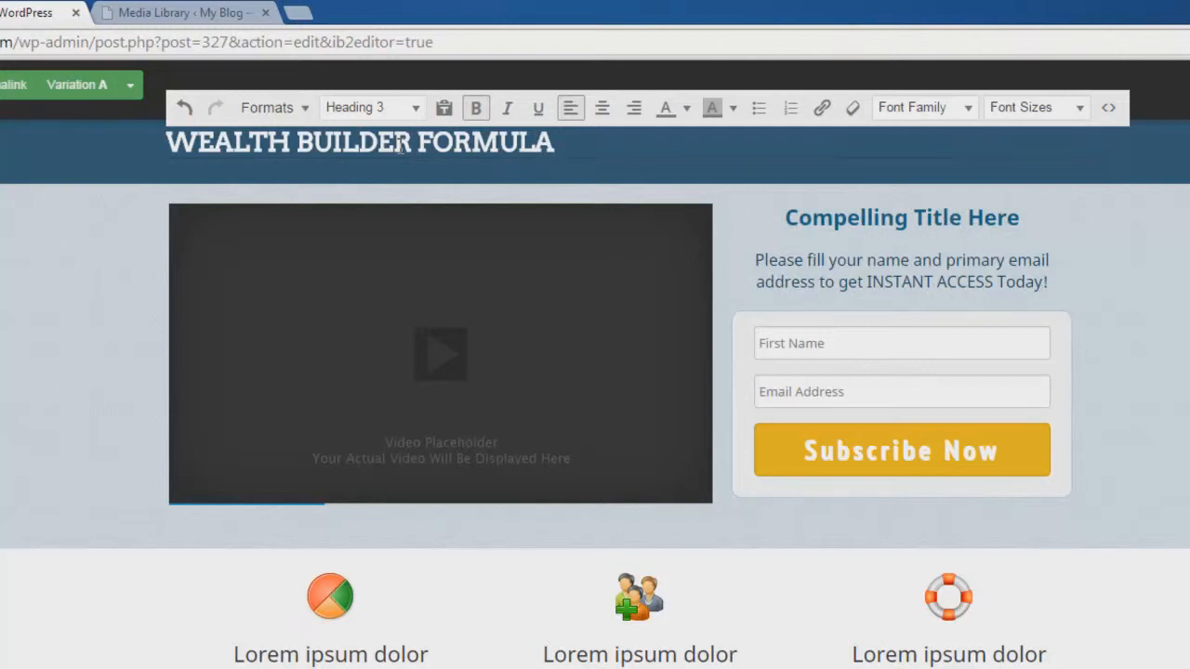
pyautogui.click(441, 362)
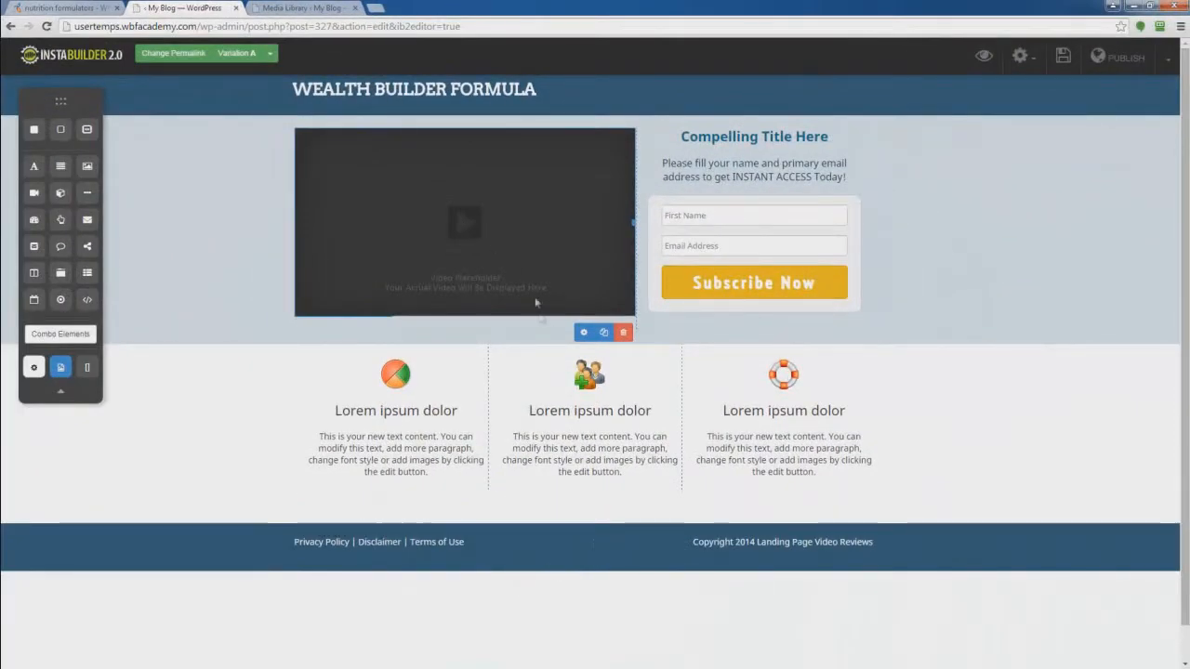
pyautogui.click(584, 333)
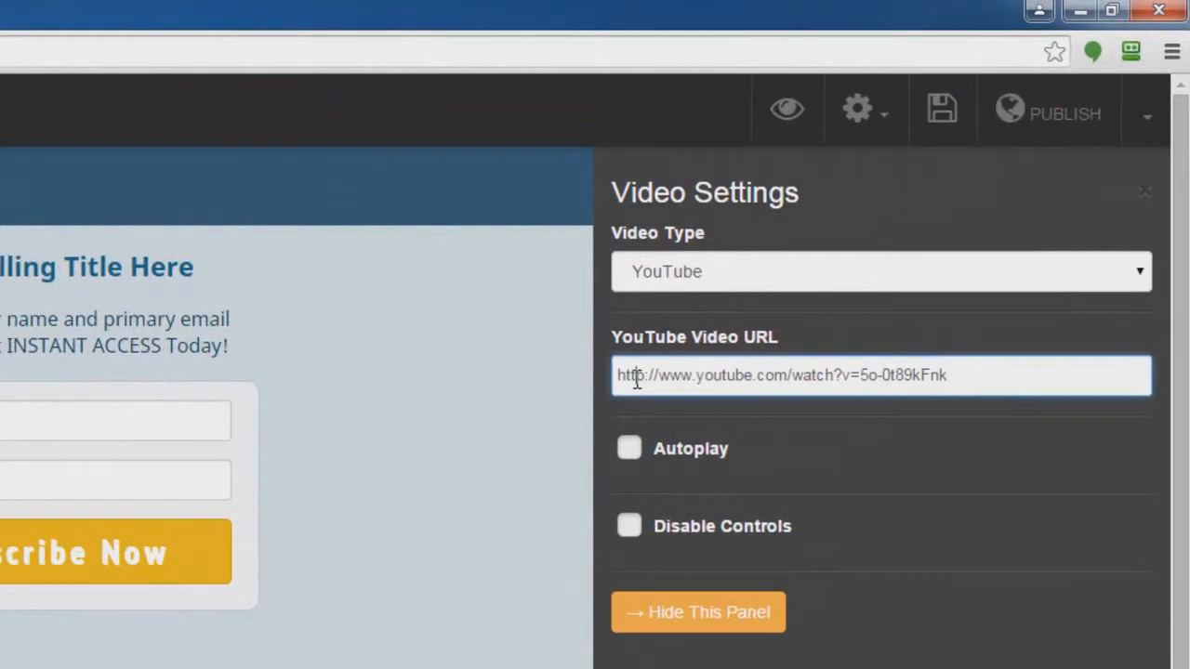
pyautogui.doubleClick(636, 377)
pyautogui.hotkey('ctrl', 'a')
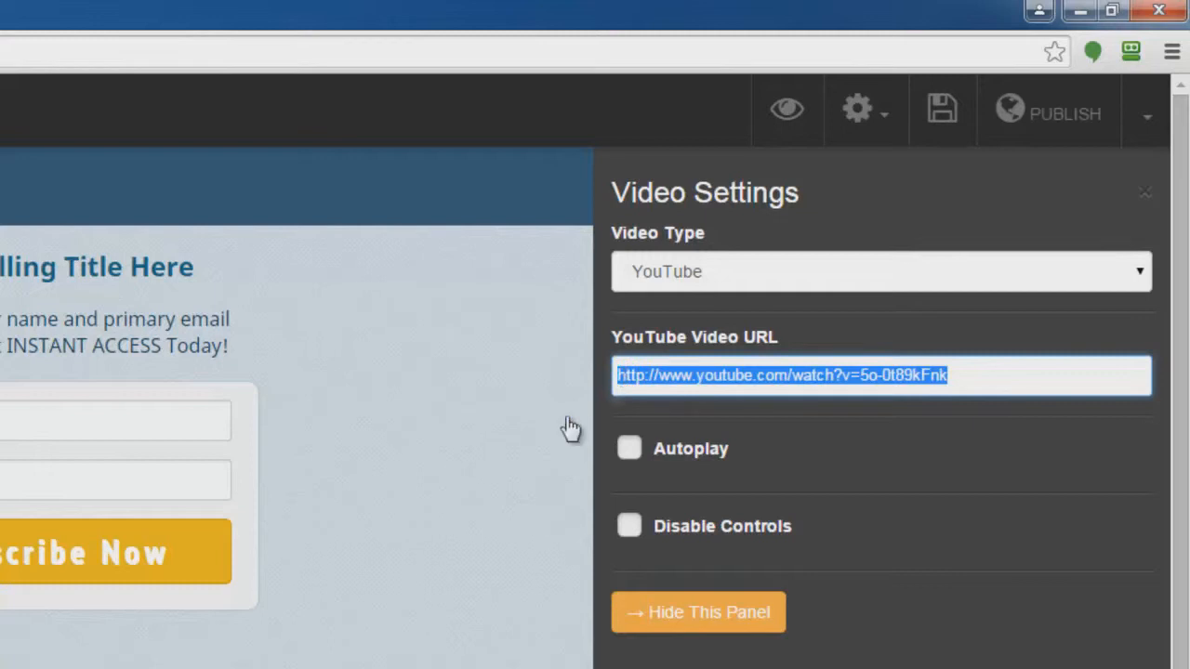
pyautogui.write('https://www.youtube.com/watch?v=EKOKjaLPCog')
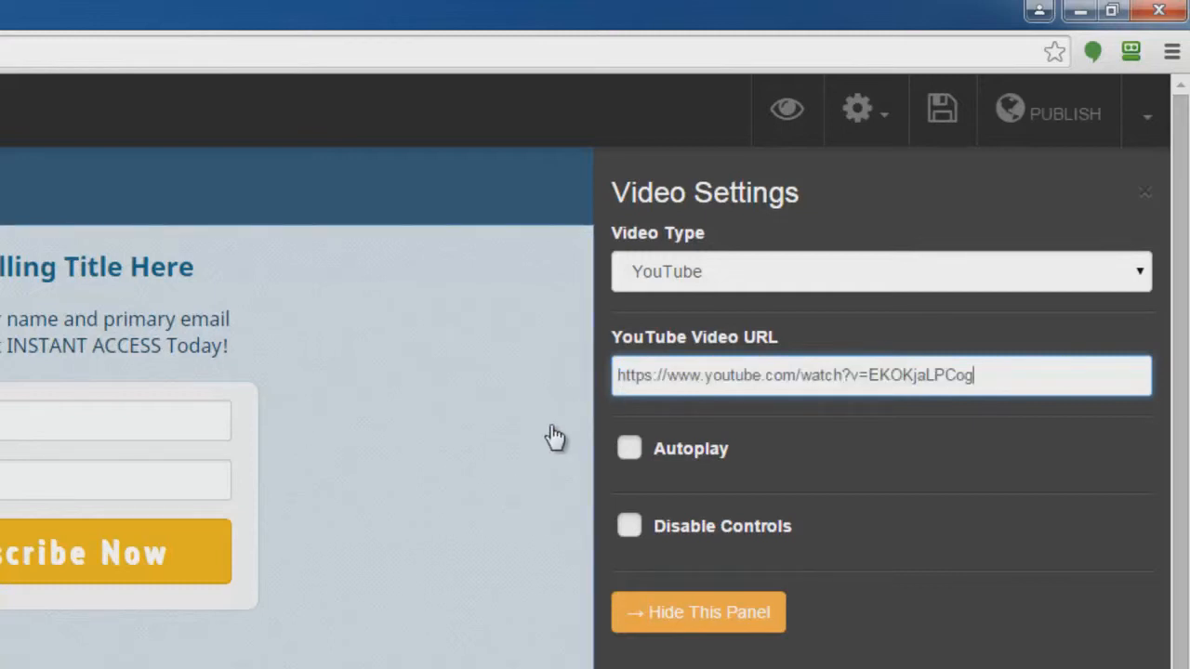
pyautogui.click(630, 449)
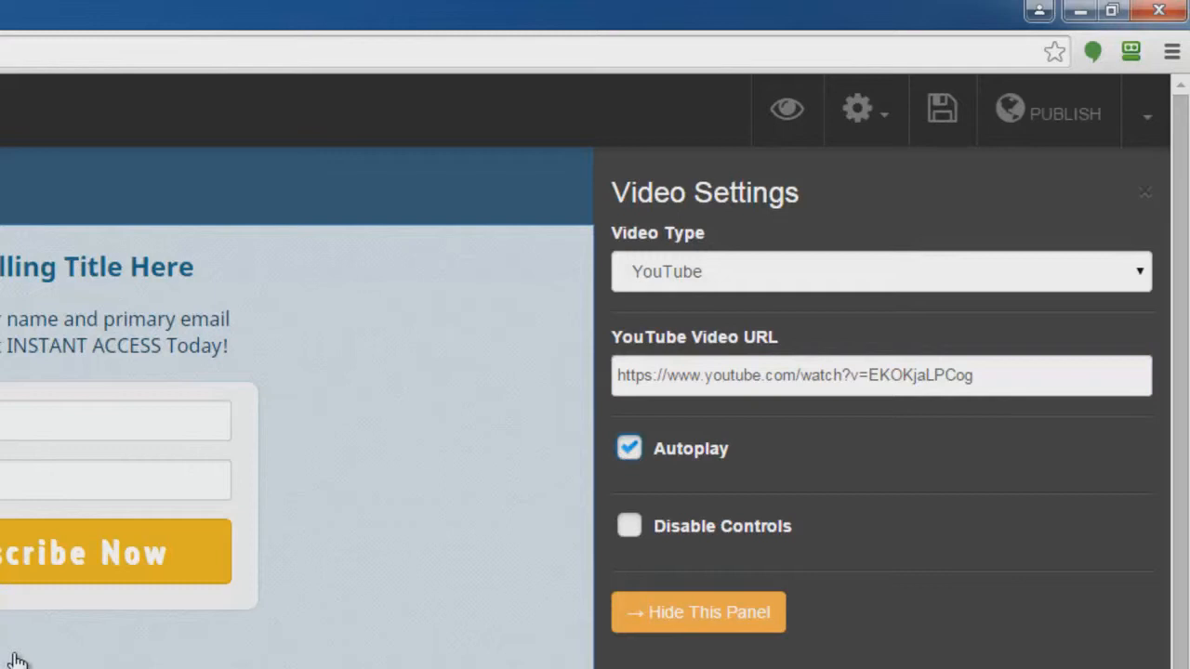
pyautogui.click(630, 527)
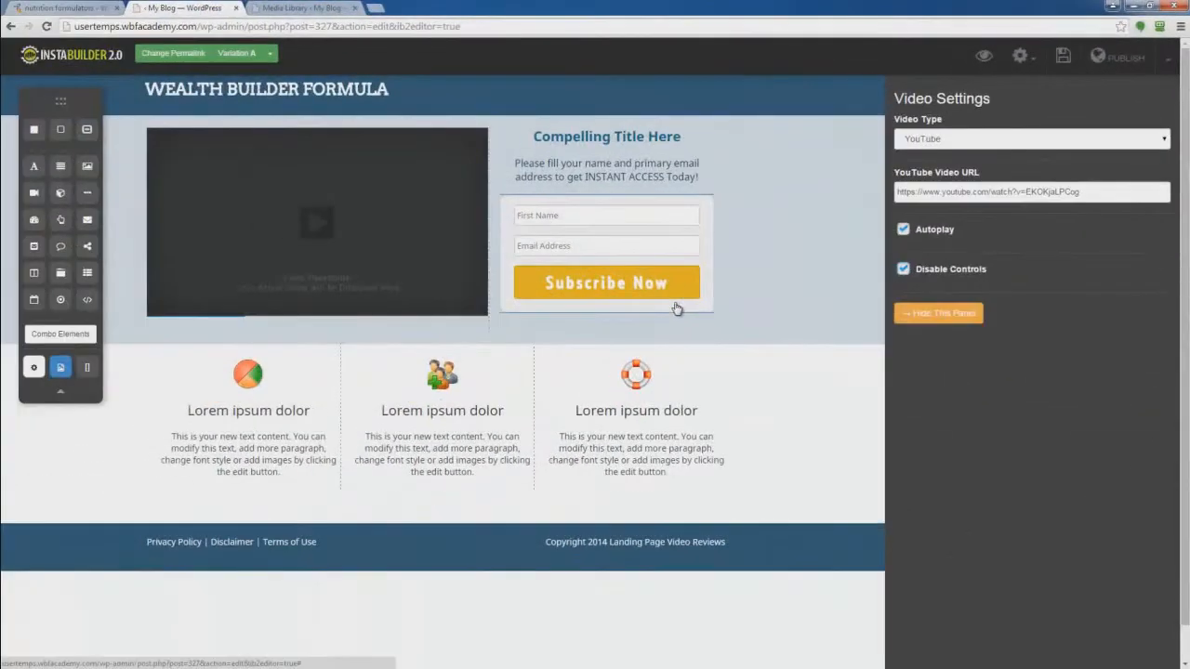
# - Replace the "Compelling Title Here" heading with "Discover 3 FREE Reports That Show You How To Build Your Own Successful Home Business"
pyautogui.click(606, 142)
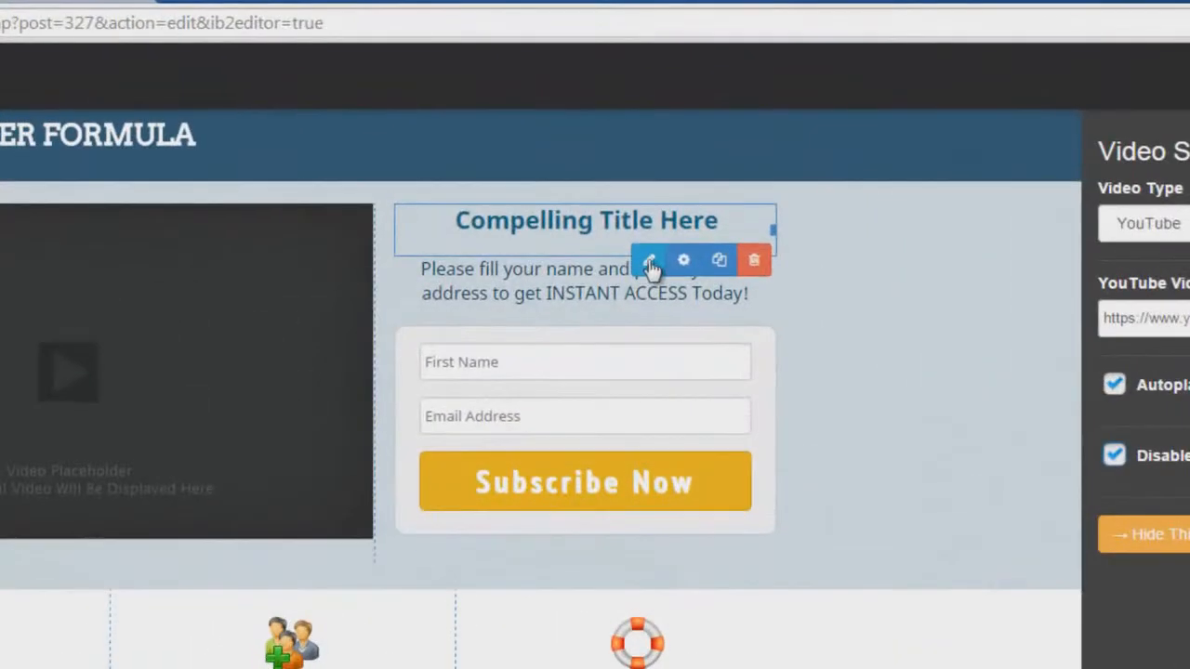
pyautogui.click(647, 230)
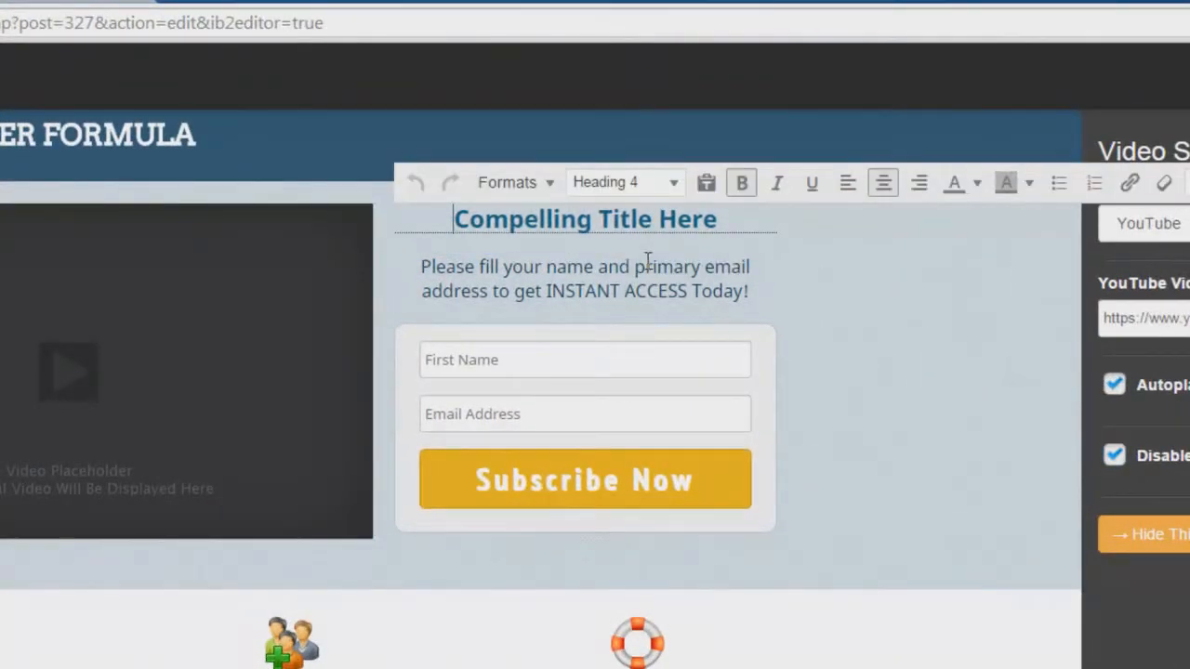
pyautogui.write('d')
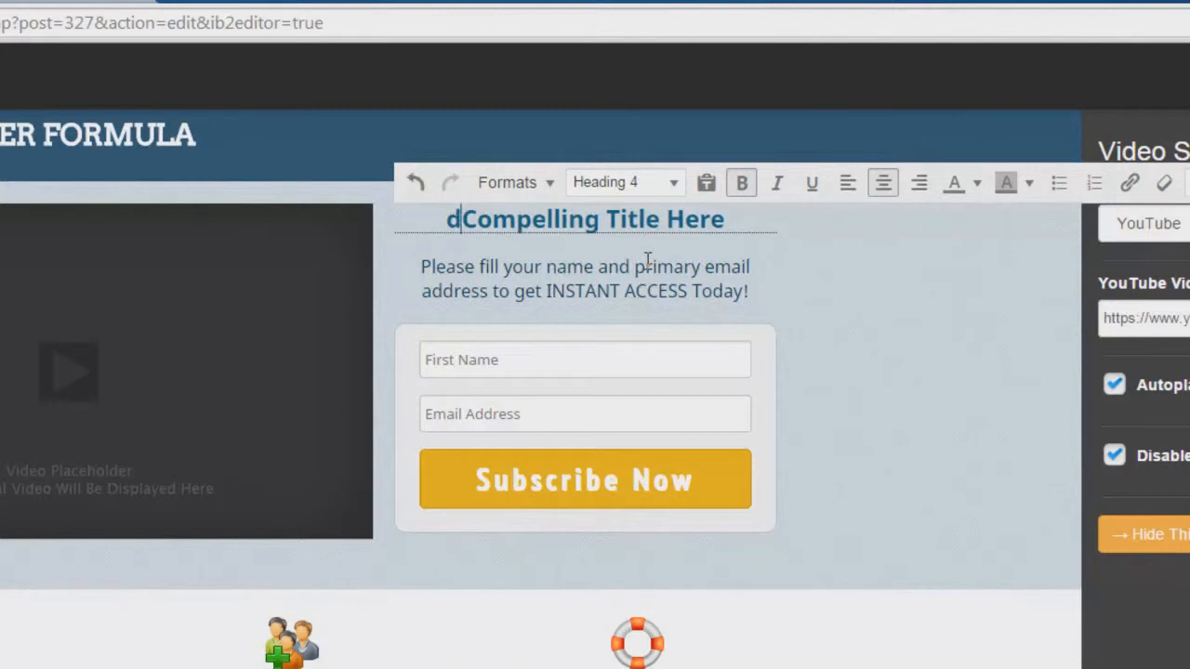
pyautogui.press('BackSpace')
pyautogui.write('Discover')
pyautogui.press('Delete')
pyautogui.press('Delete')
pyautogui.press('Delete')
pyautogui.press('Delete')
pyautogui.press('Delete')
pyautogui.press('Delete')
pyautogui.press('Delete')
pyautogui.press('Delete')
pyautogui.press('Delete')
pyautogui.press('Delete')
pyautogui.press('Delete')
pyautogui.press('Delete')
pyautogui.press('Delete')
pyautogui.press('Delete')
pyautogui.press('Delete')
pyautogui.press('Delete')
pyautogui.press('Delete')
pyautogui.press('Delete')
pyautogui.press('Delete')
pyautogui.press('Delete')
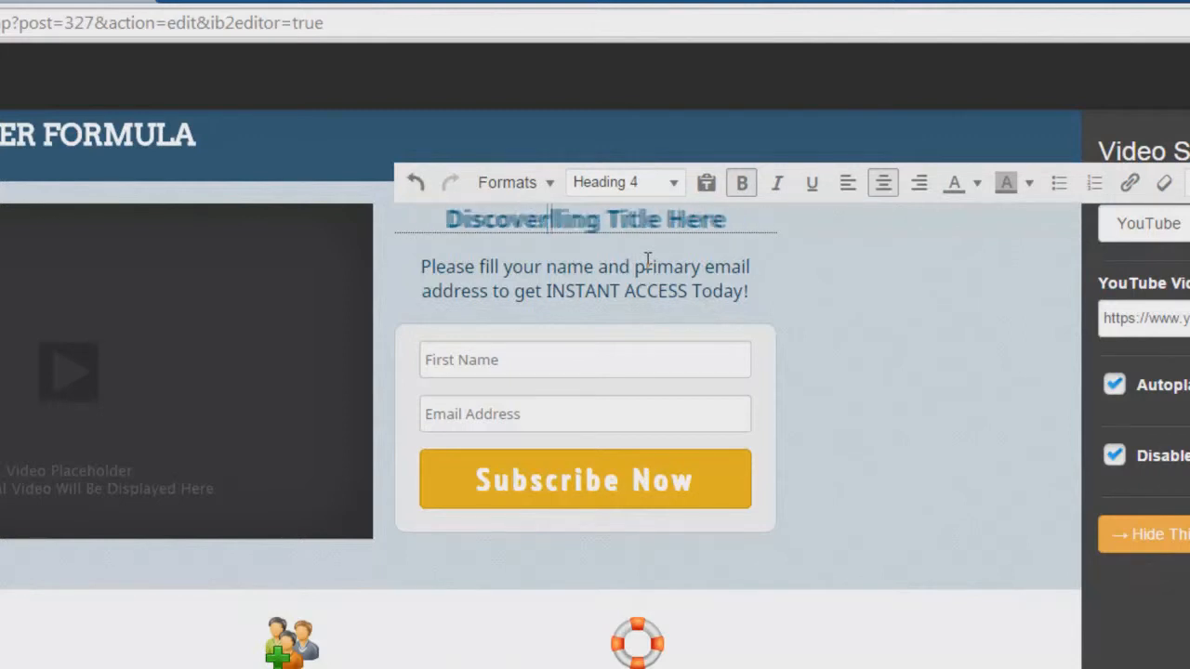
pyautogui.press('Delete')
pyautogui.write('3 FREE Reports That W')
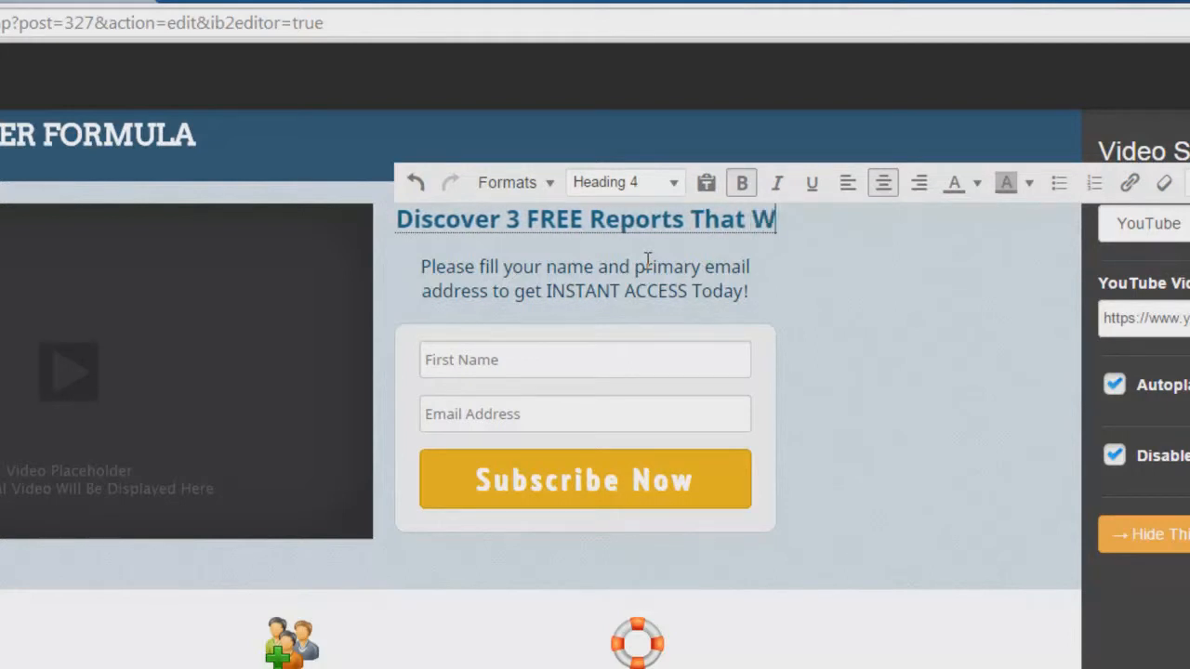
pyautogui.press('BackSpace')
pyautogui.write('Show You How To Build Your W')
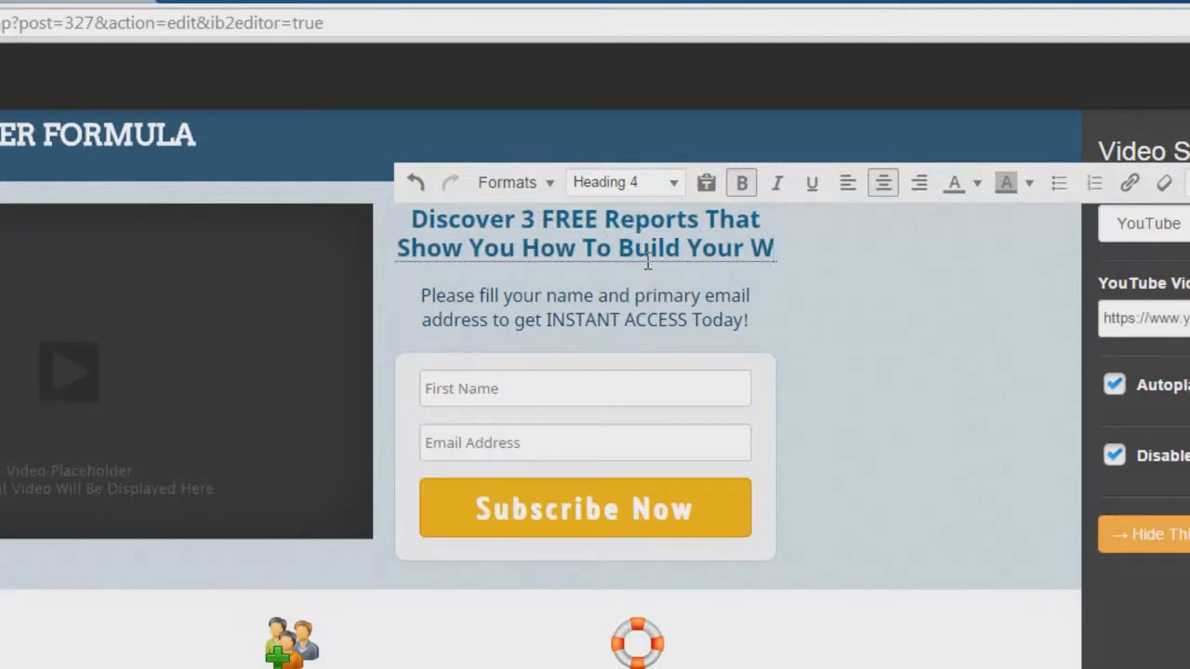
pyautogui.press('BackSpace')
pyautogui.write('Own Successful Home Business')
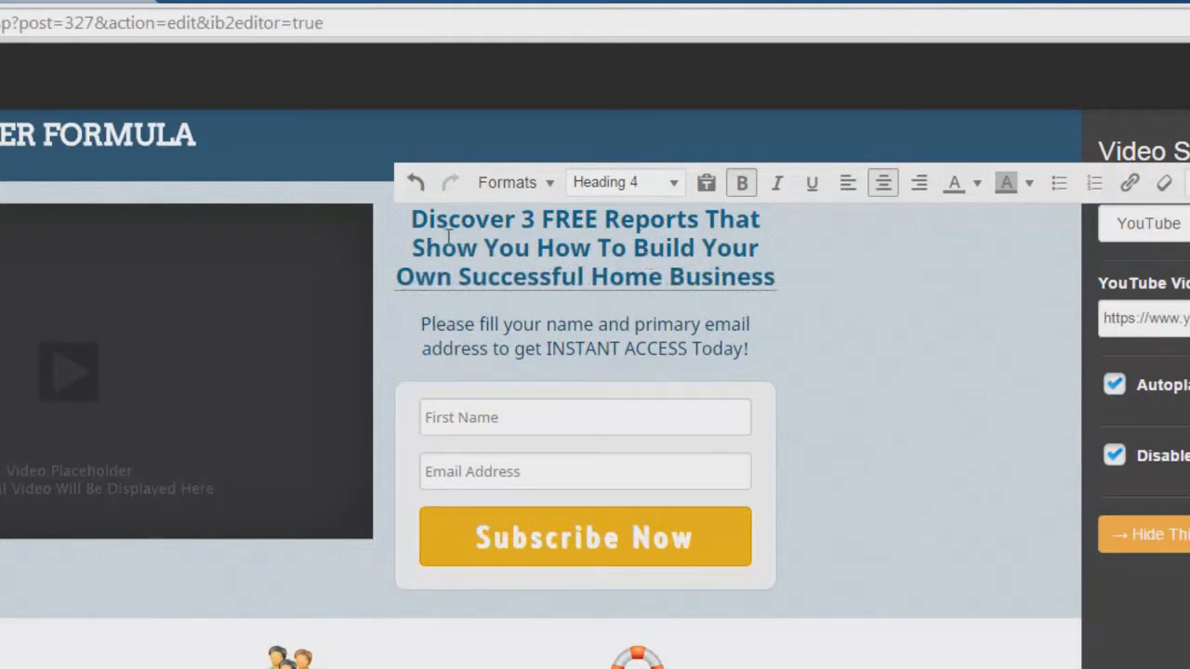
# - Change "Discover 3" at the start of the opt-in heading to "Get 3"
pyautogui.moveTo(411, 219); pyautogui.dragTo(539, 220)
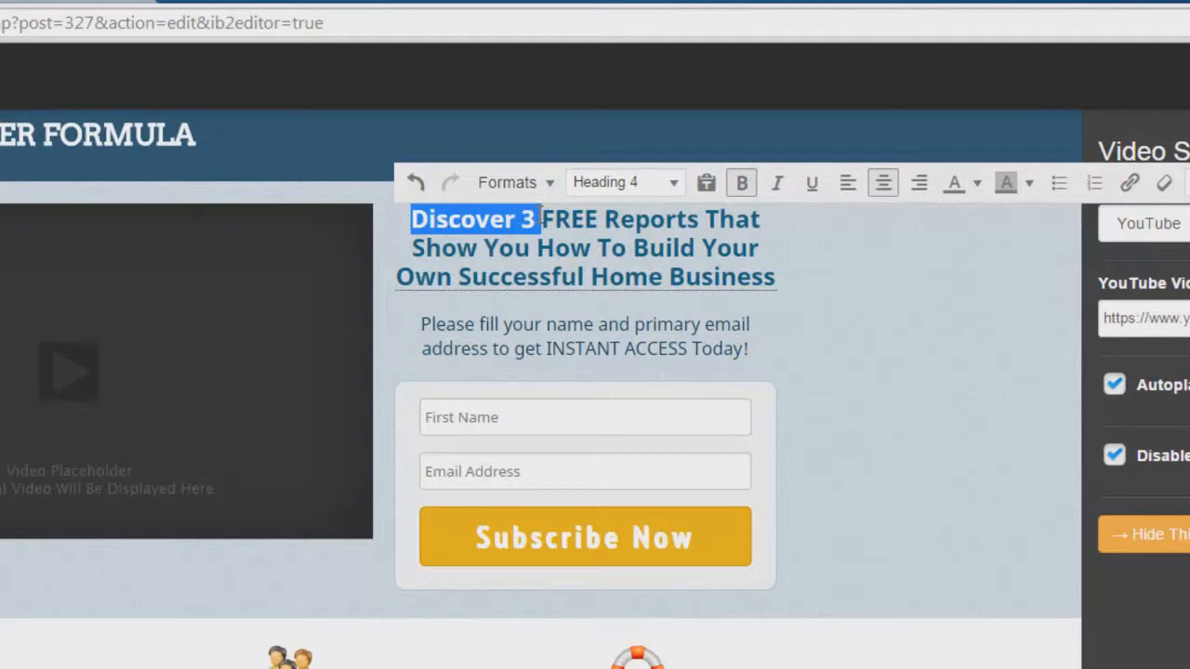
pyautogui.write('Get ')
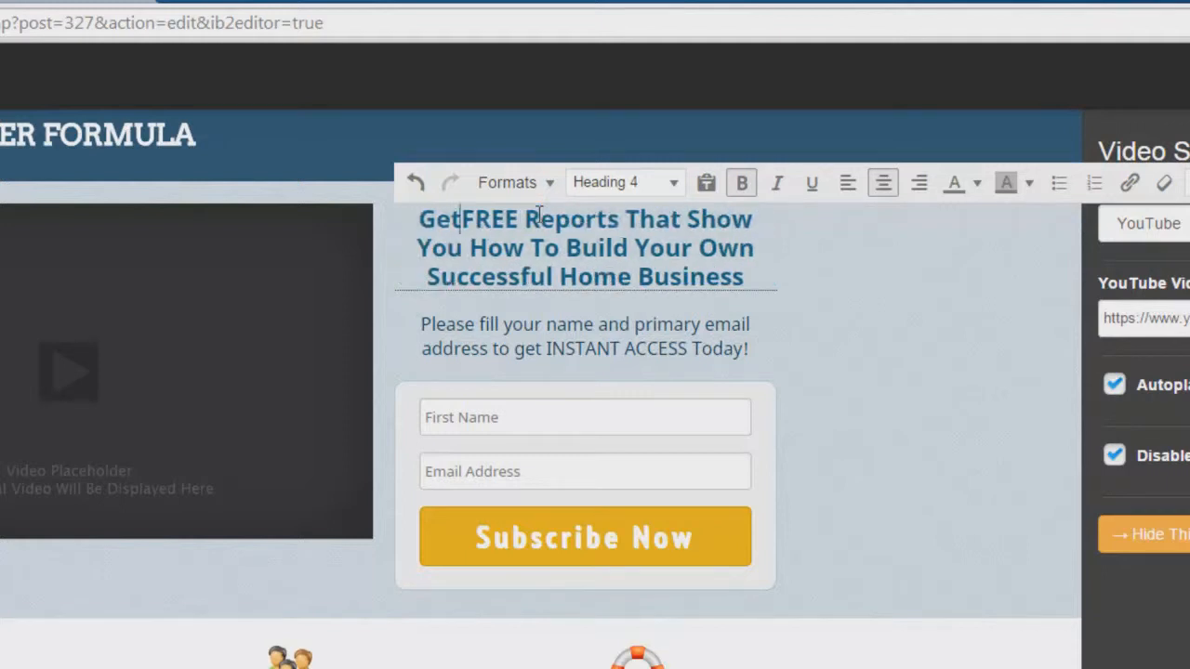
pyautogui.write('3')
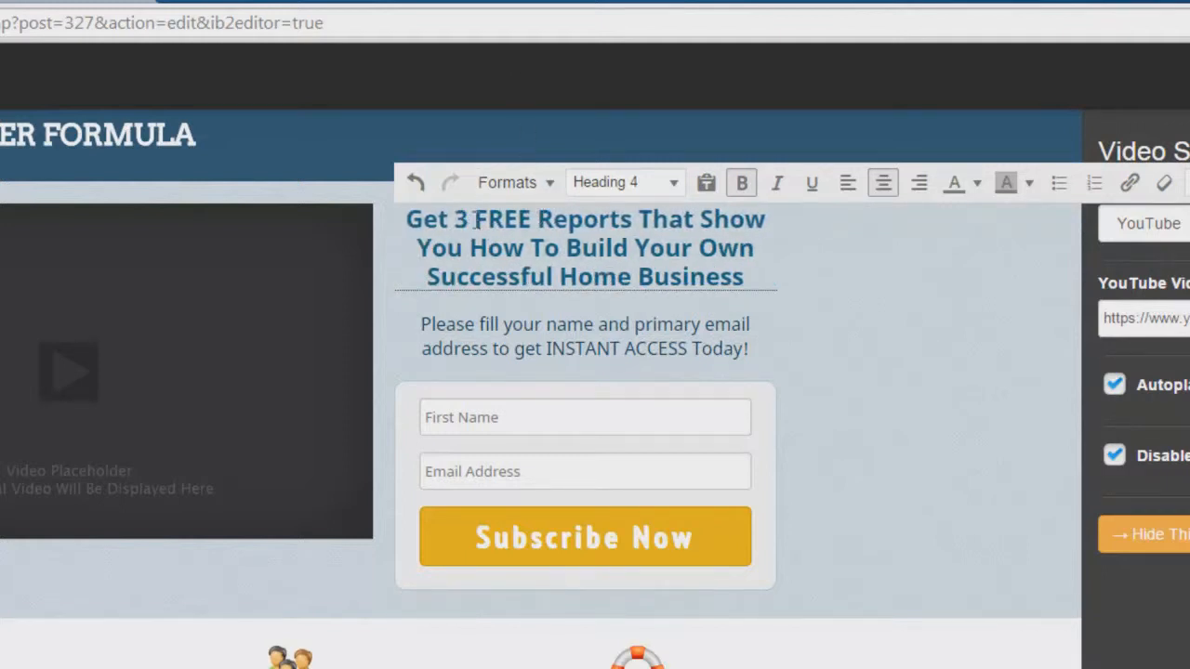
# - Color the word "FREE" in the opt-in heading red
pyautogui.moveTo(474, 219); pyautogui.dragTo(534, 219)
pyautogui.click(976, 185)
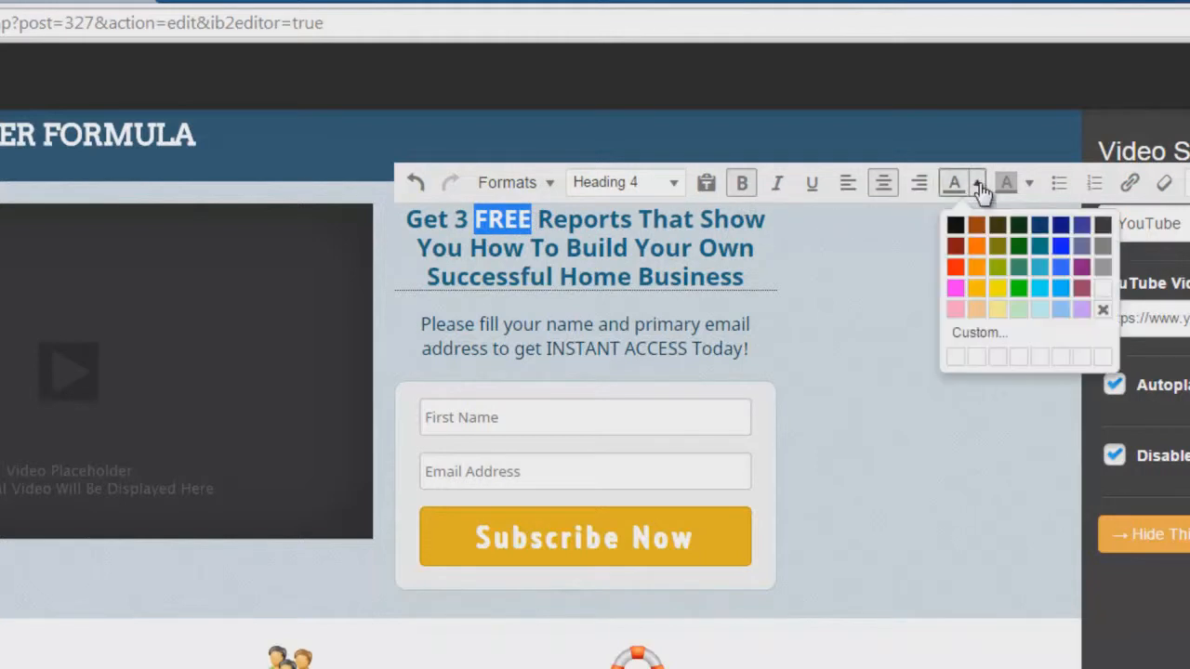
pyautogui.click(956, 267)
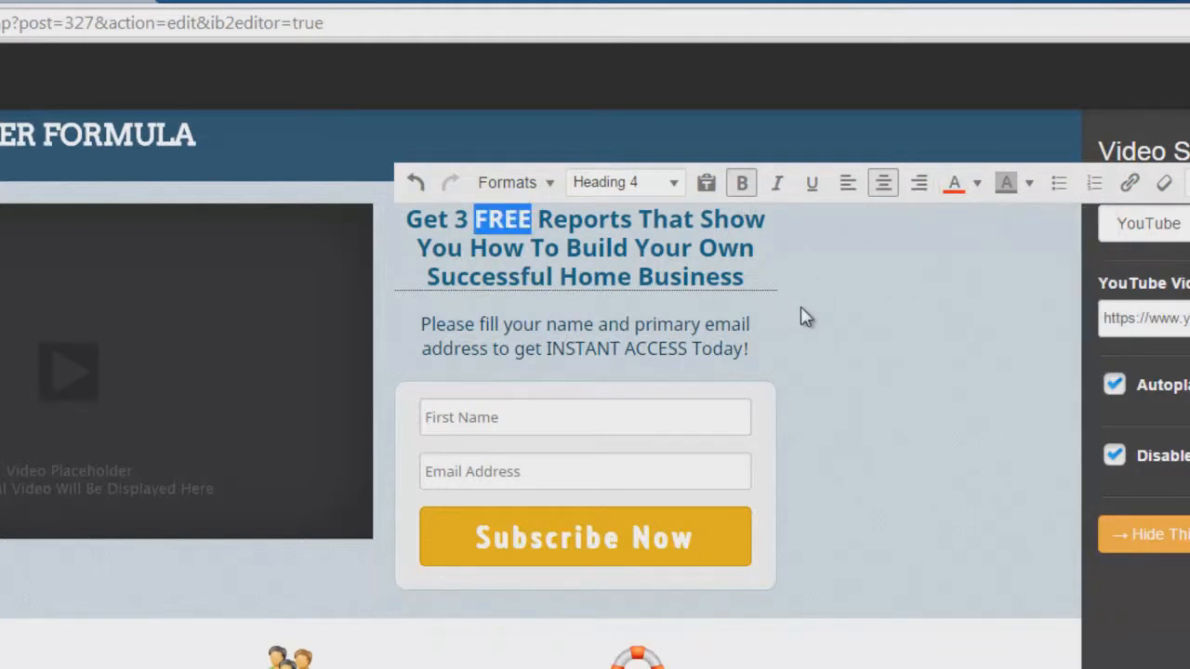
# - Edit the opt-in instruction text to read "Please fill your name, primary email address and cell phone number to get INSTANT ACCESS Today!"
pyautogui.click(801, 306)
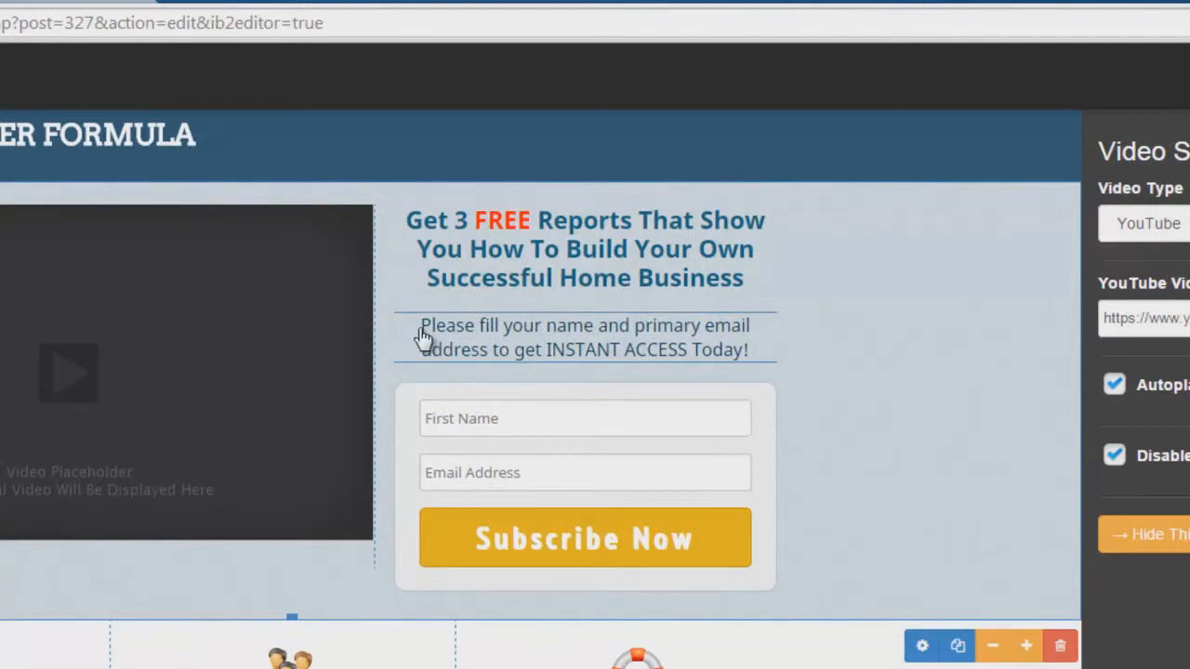
pyautogui.click(611, 330)
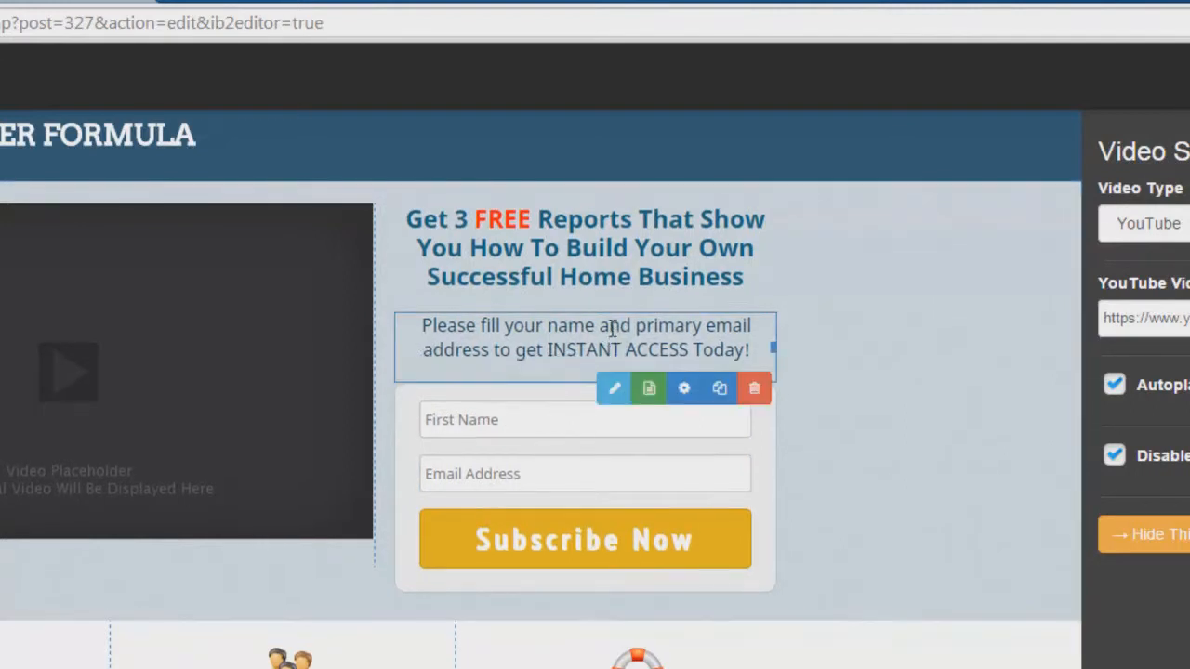
pyautogui.click(613, 389)
pyautogui.write(',')
pyautogui.press('Delete')
pyautogui.press('Delete')
pyautogui.press('Delete')
pyautogui.press('Delete')
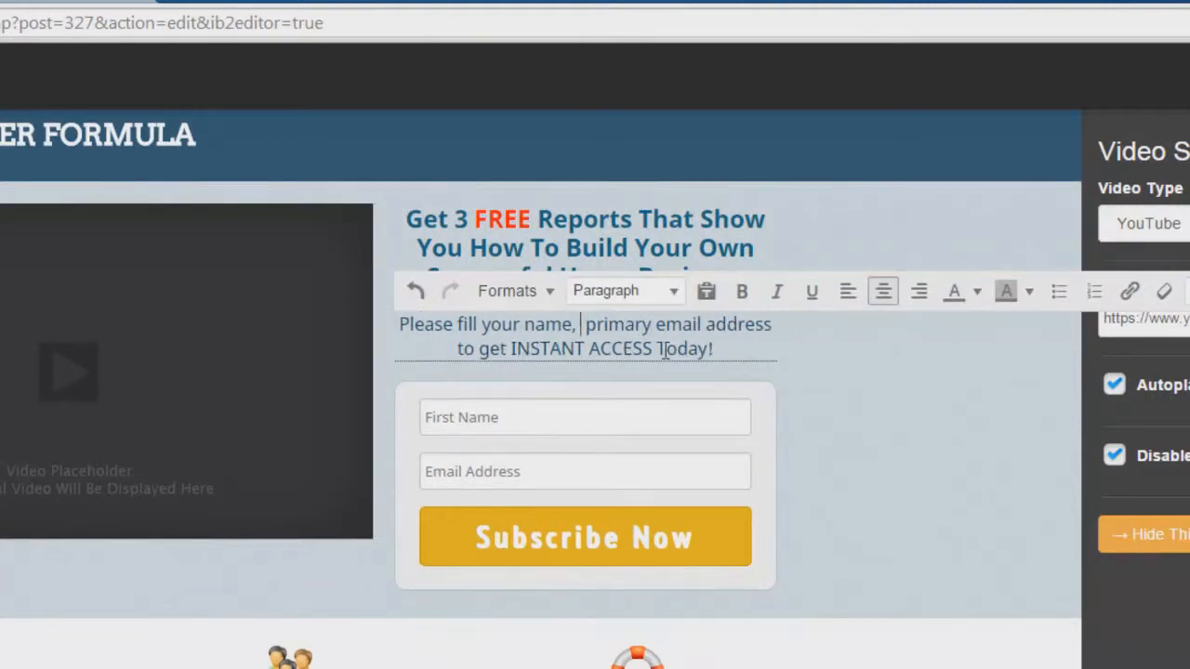
pyautogui.click(778, 331)
pyautogui.write('and cell phone number')
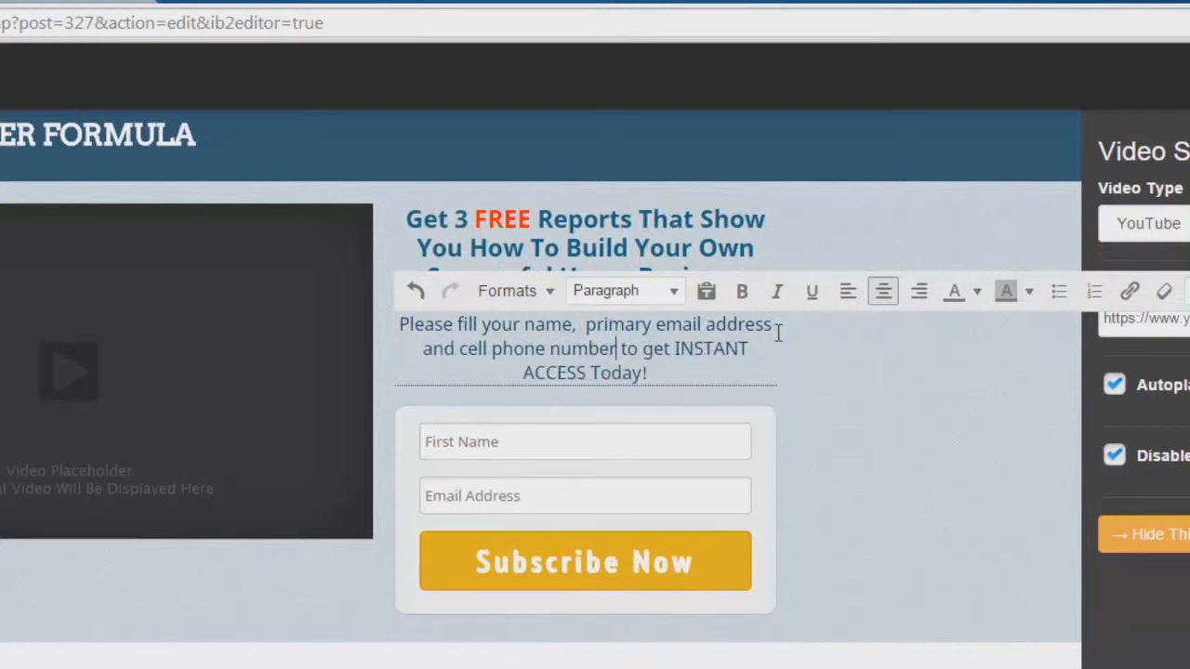
# - Color the words "INSTANT ACCESS" in the opt-in instruction text red
pyautogui.moveTo(675, 350); pyautogui.dragTo(587, 372)
pyautogui.click(976, 291)
pyautogui.click(962, 391)
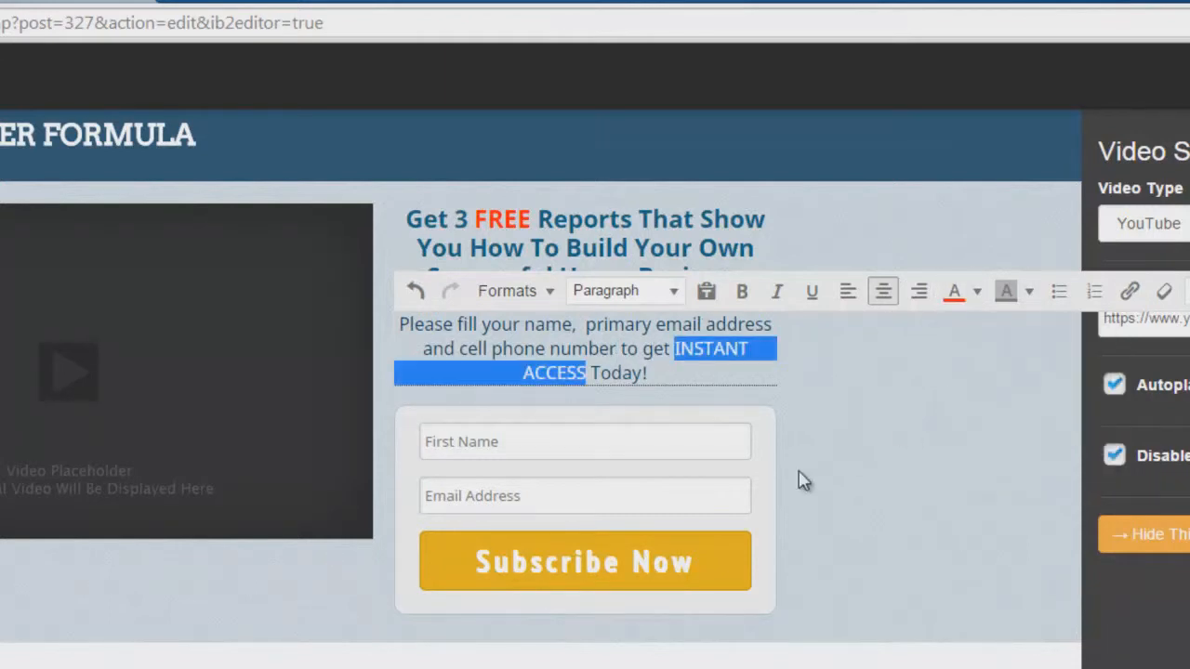
# - Replace the name-and-email subscribe form with a Shortcode Placeholder element inside the same opt-in box
pyautogui.click(590, 495)
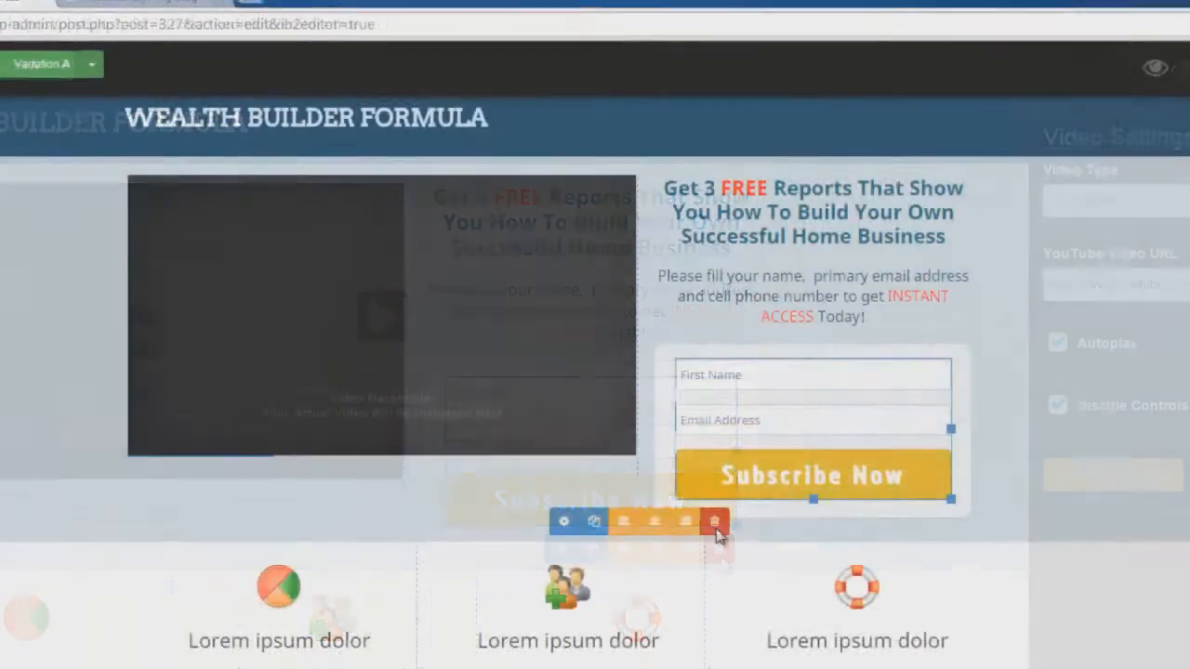
pyautogui.click(728, 606)
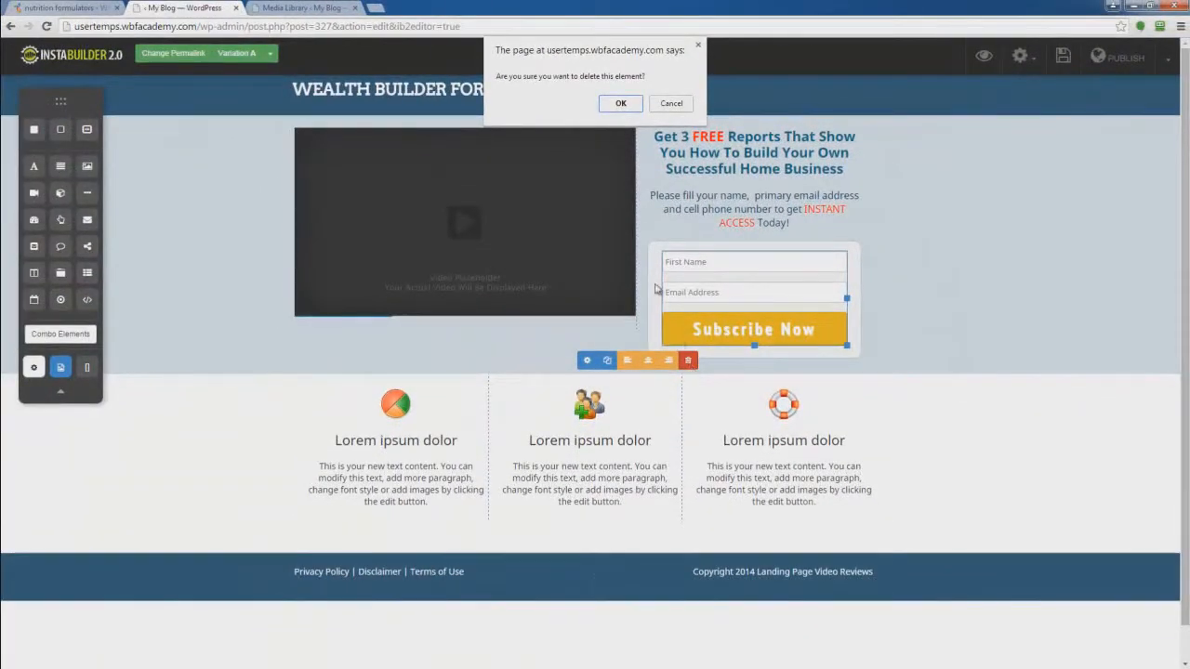
pyautogui.click(622, 104)
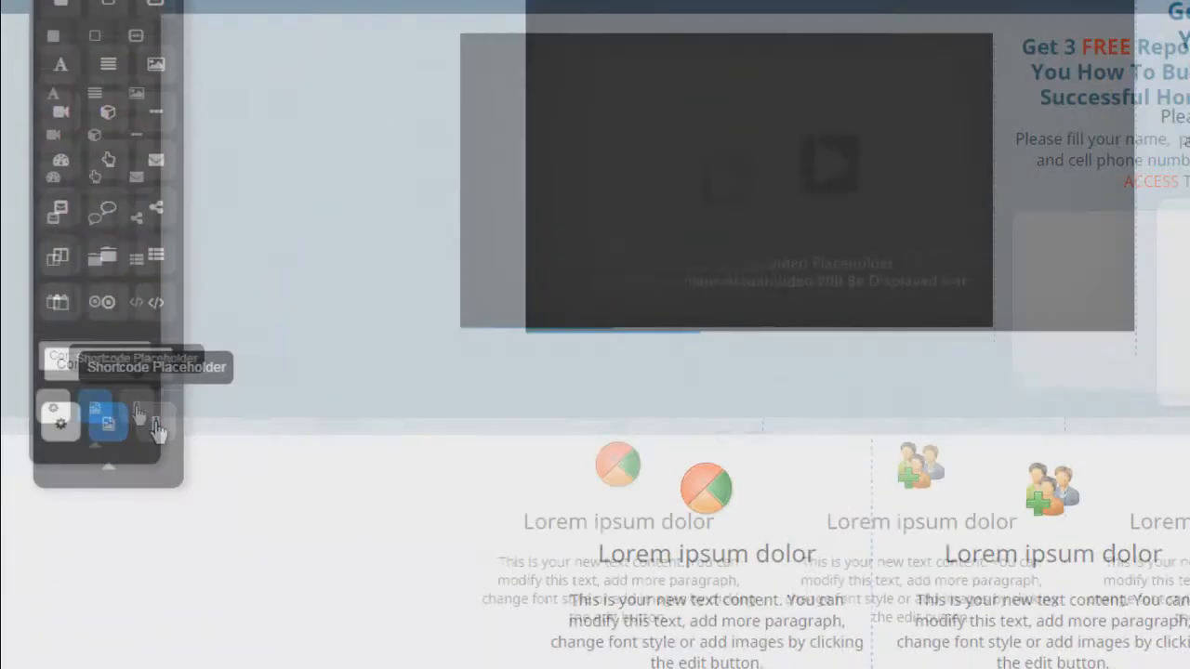
pyautogui.moveTo(242, 483); pyautogui.dragTo(680, 265)
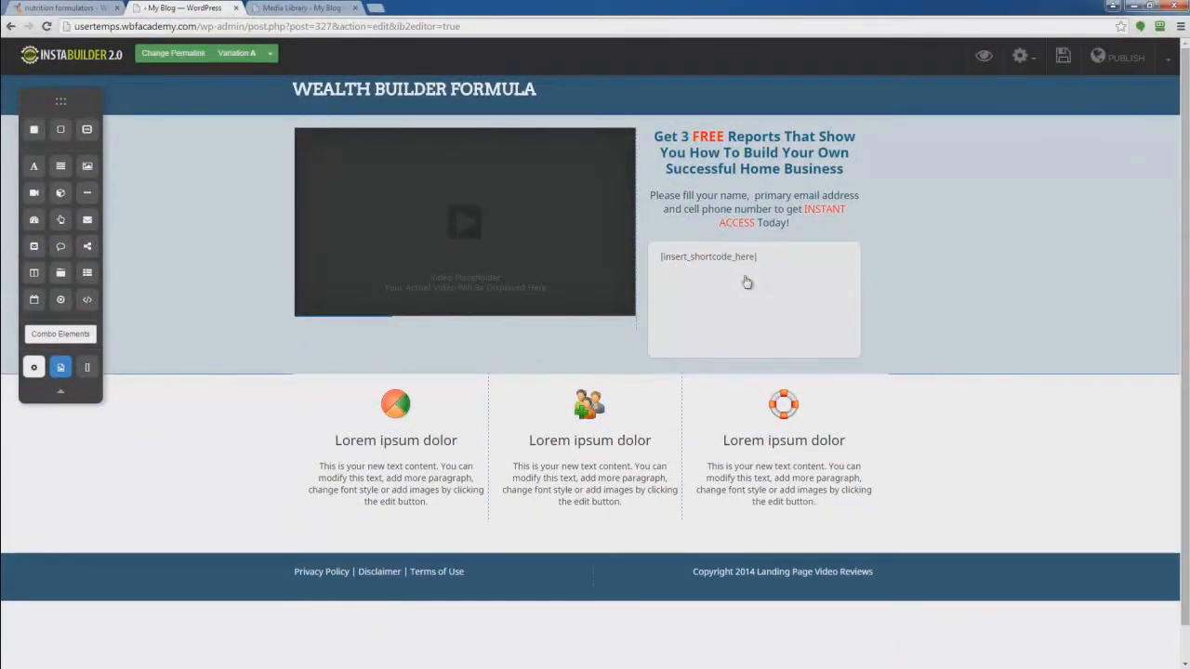
# - Set the placeholder's shortcode in the opt-in box to [sce name=wbf-aweber-instant-access]
pyautogui.moveTo(721, 267)
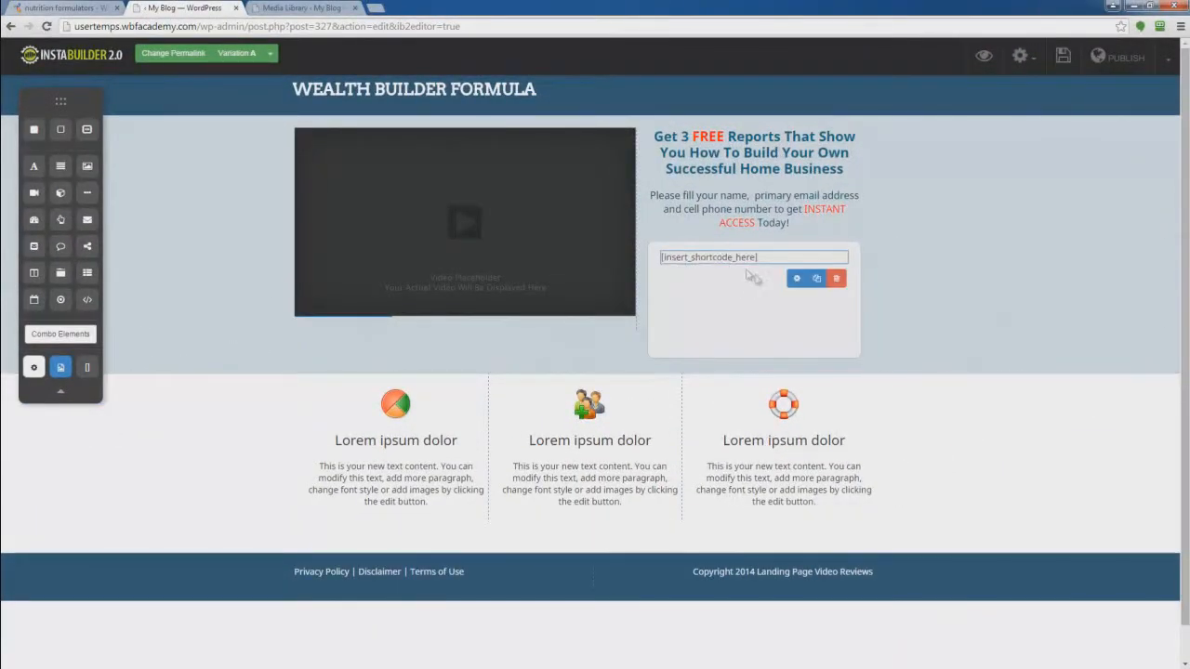
pyautogui.click(796, 280)
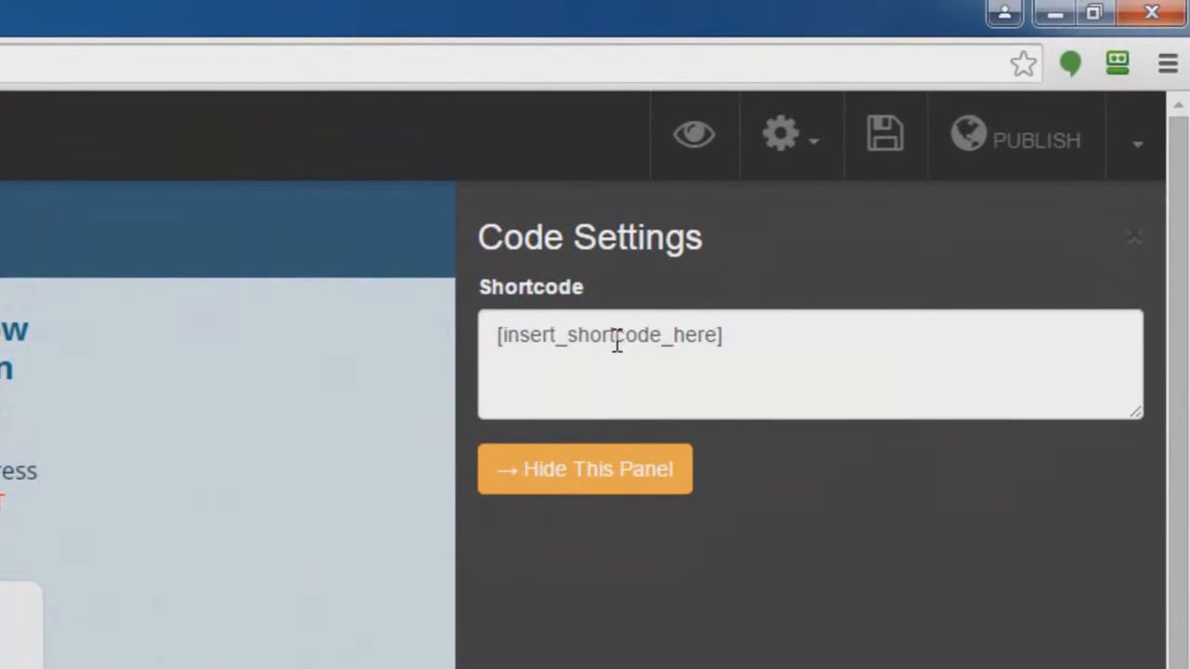
pyautogui.tripleClick(616, 342)
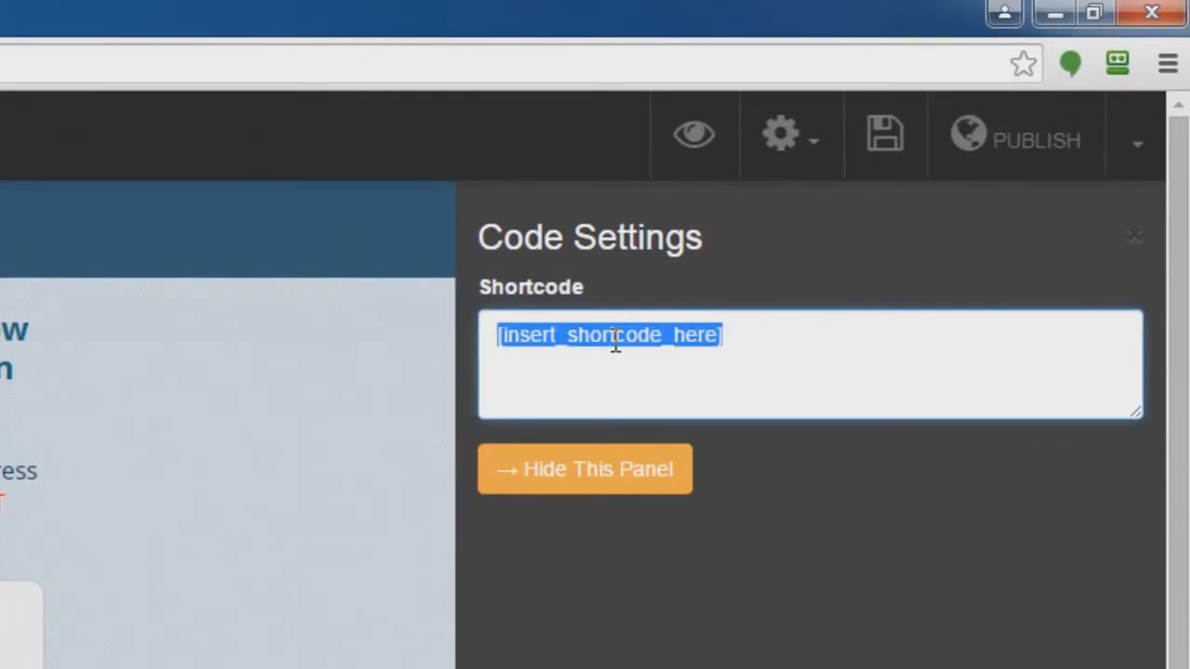
pyautogui.write('[sce n')
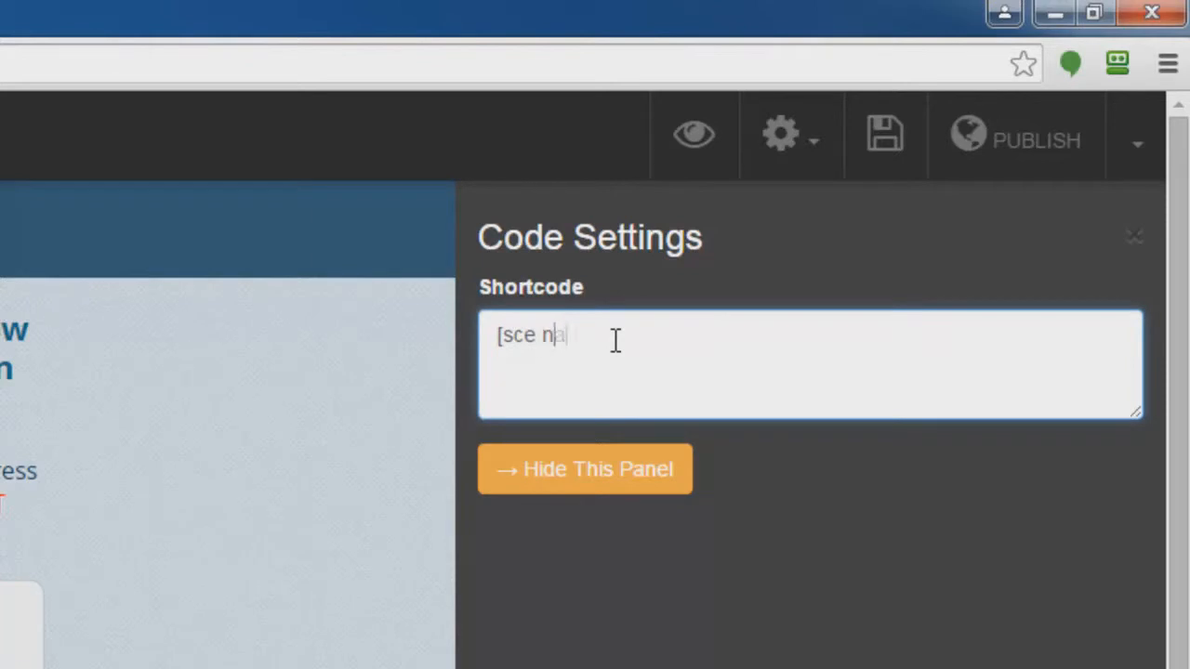
pyautogui.write('ame=wbf-aweber')
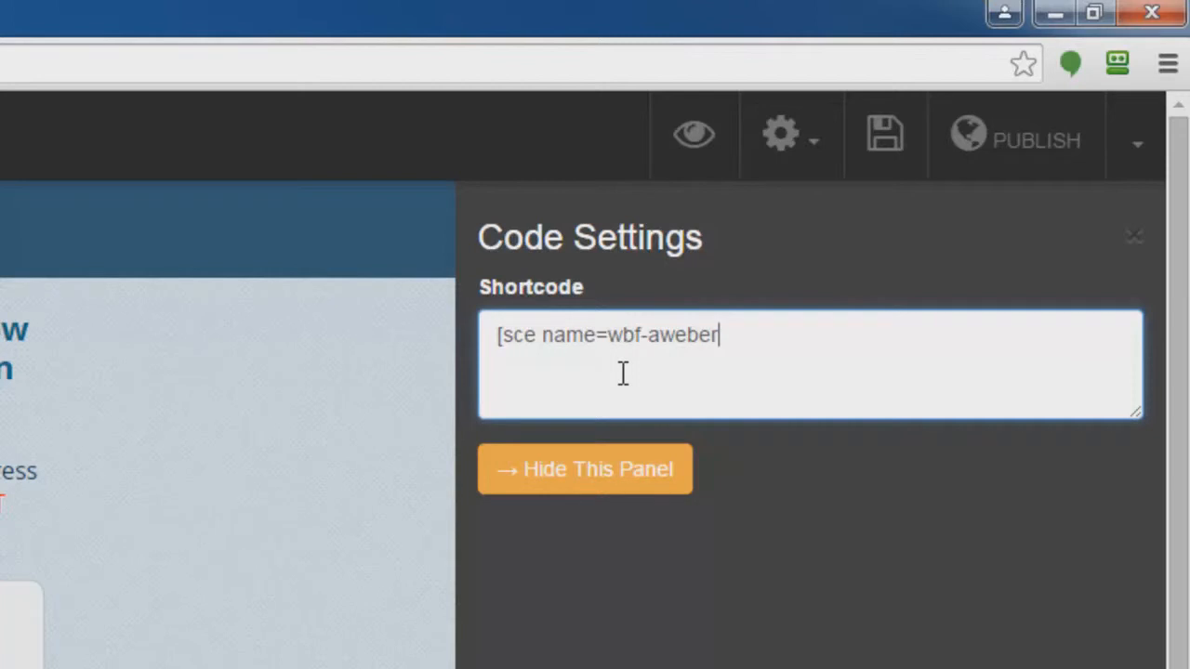
pyautogui.write('-instant')
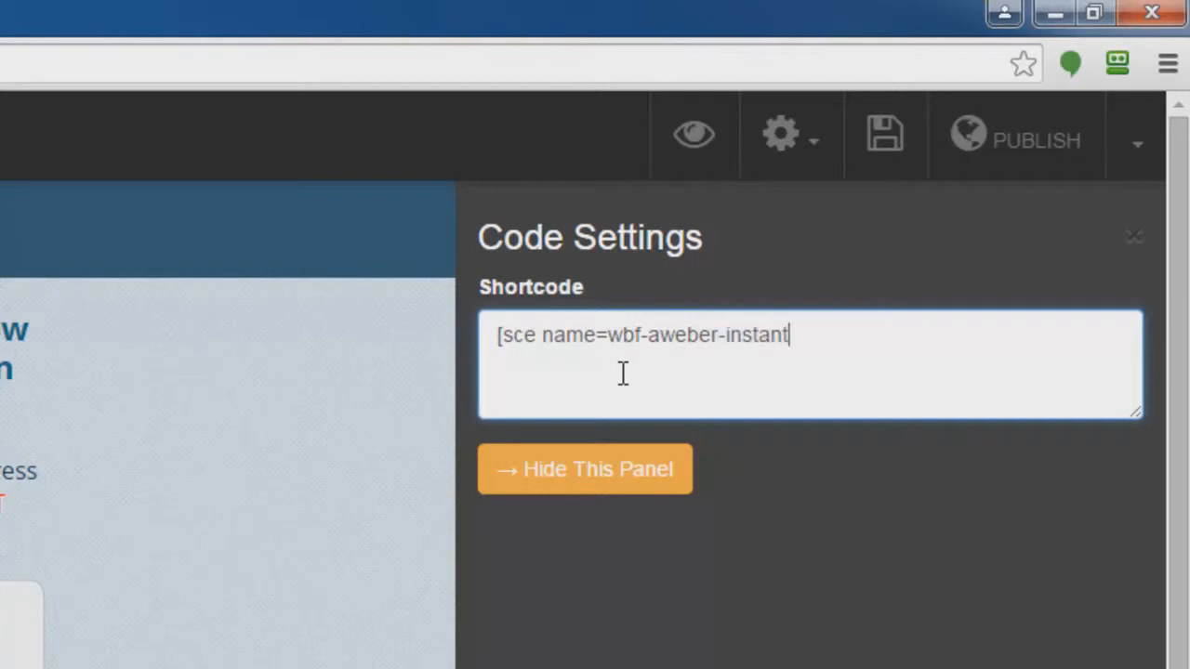
pyautogui.write('-access')
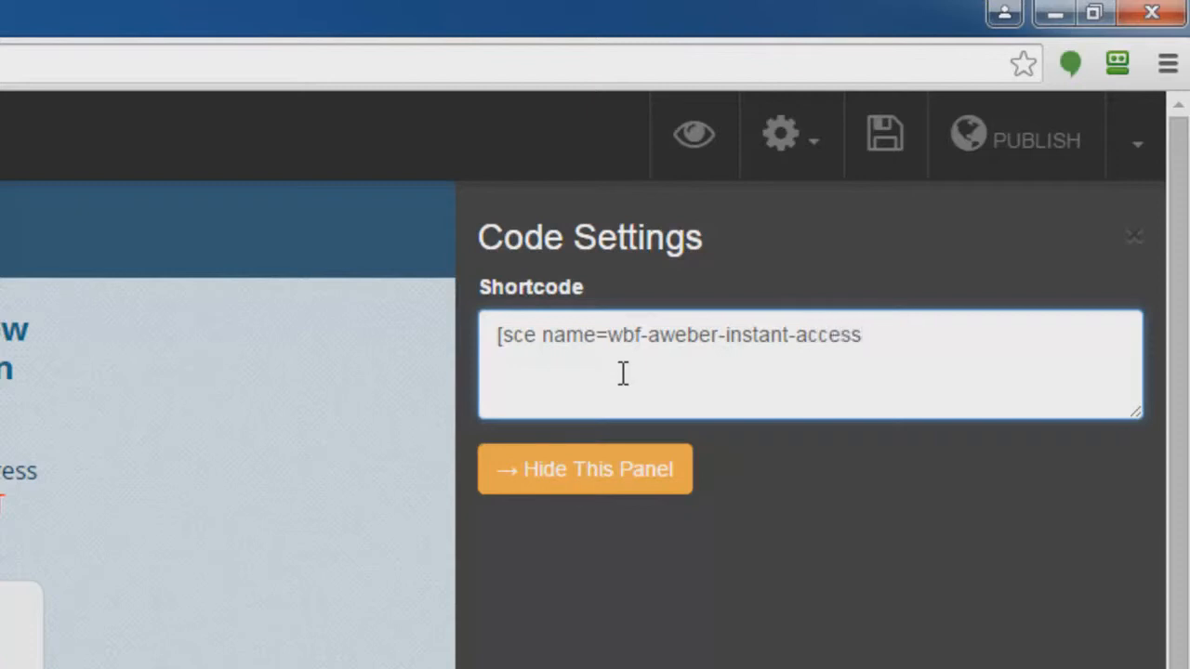
pyautogui.write(']')
pyautogui.press('Tab')
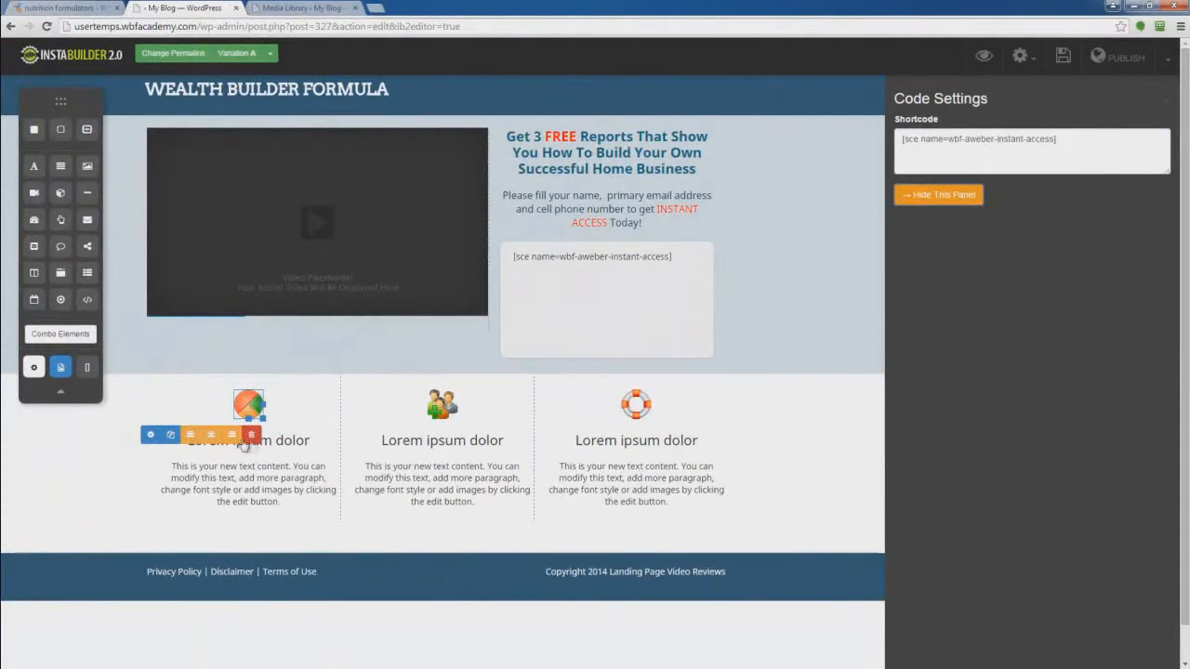
# - Replace the pie chart icon in the first column with the "Tap Into The Real Home Business Success Secret" book cover from the Media Library
pyautogui.click(149, 437)
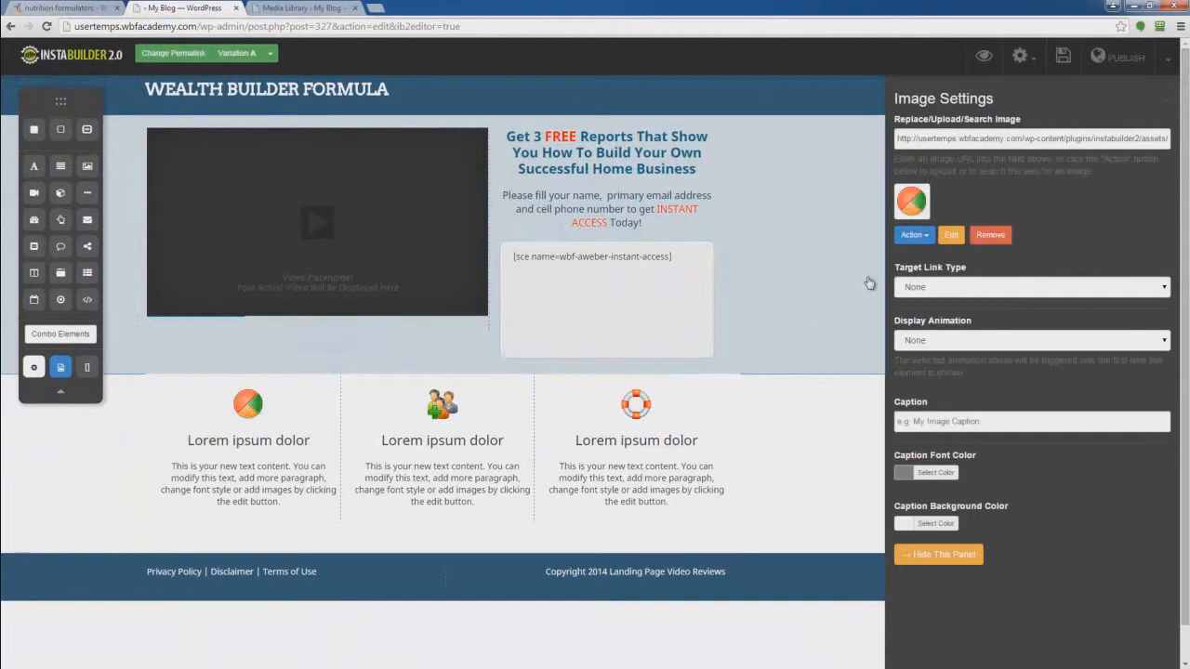
pyautogui.click(913, 236)
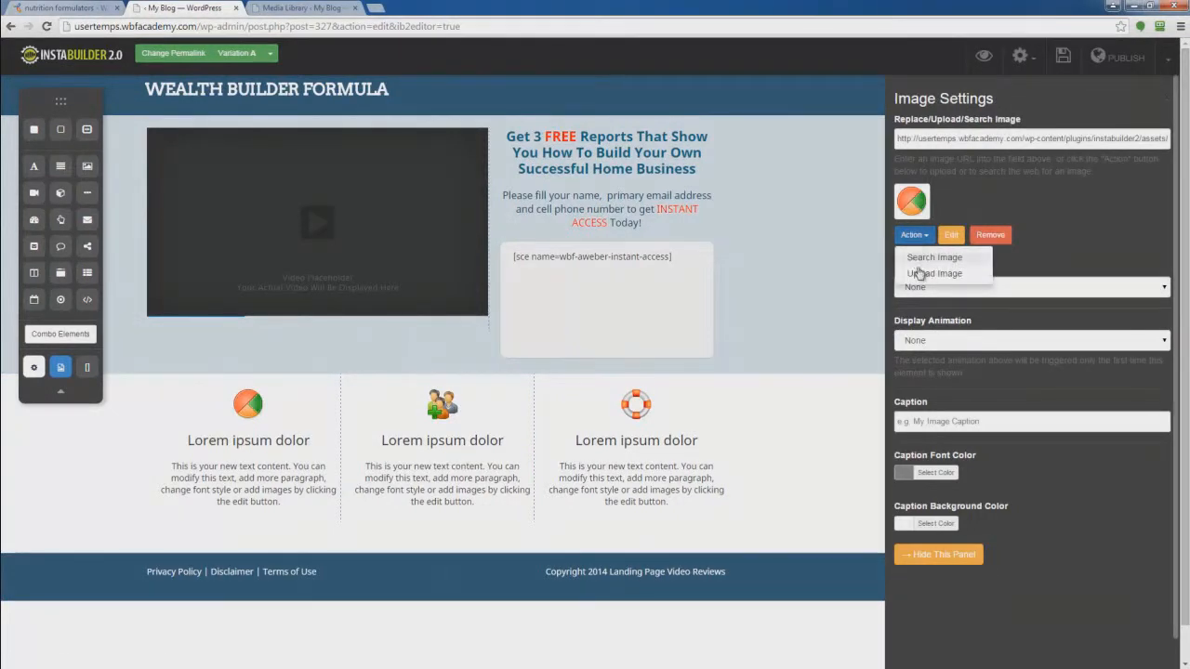
pyautogui.click(918, 276)
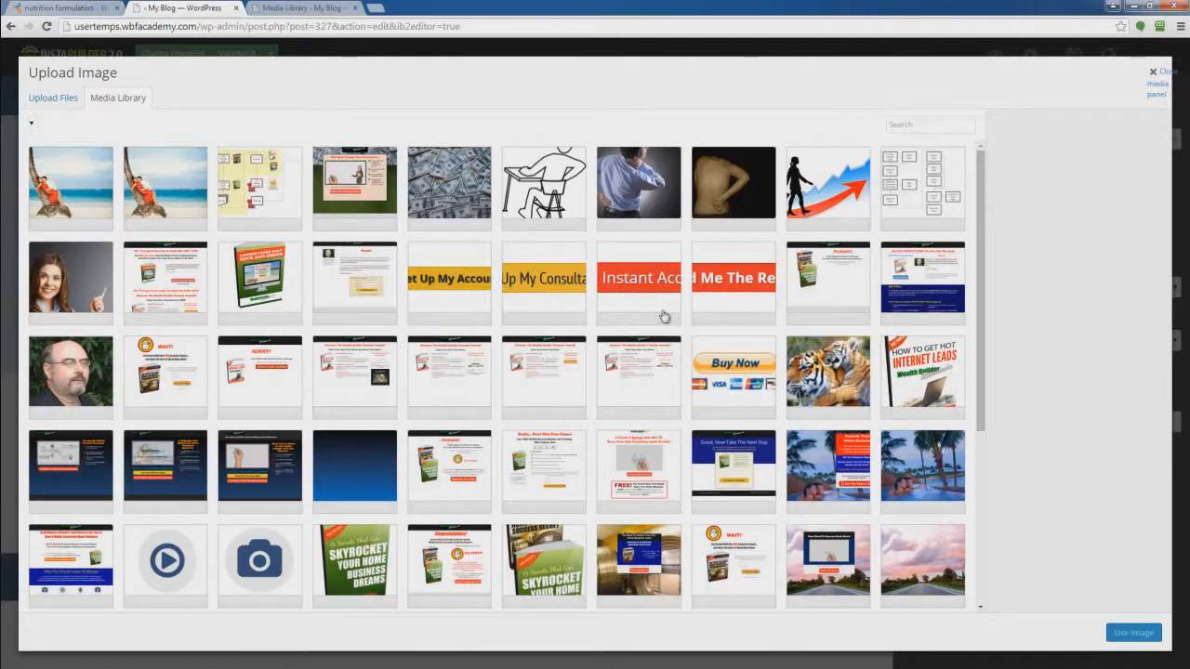
pyautogui.scroll(-1, 650, 316)
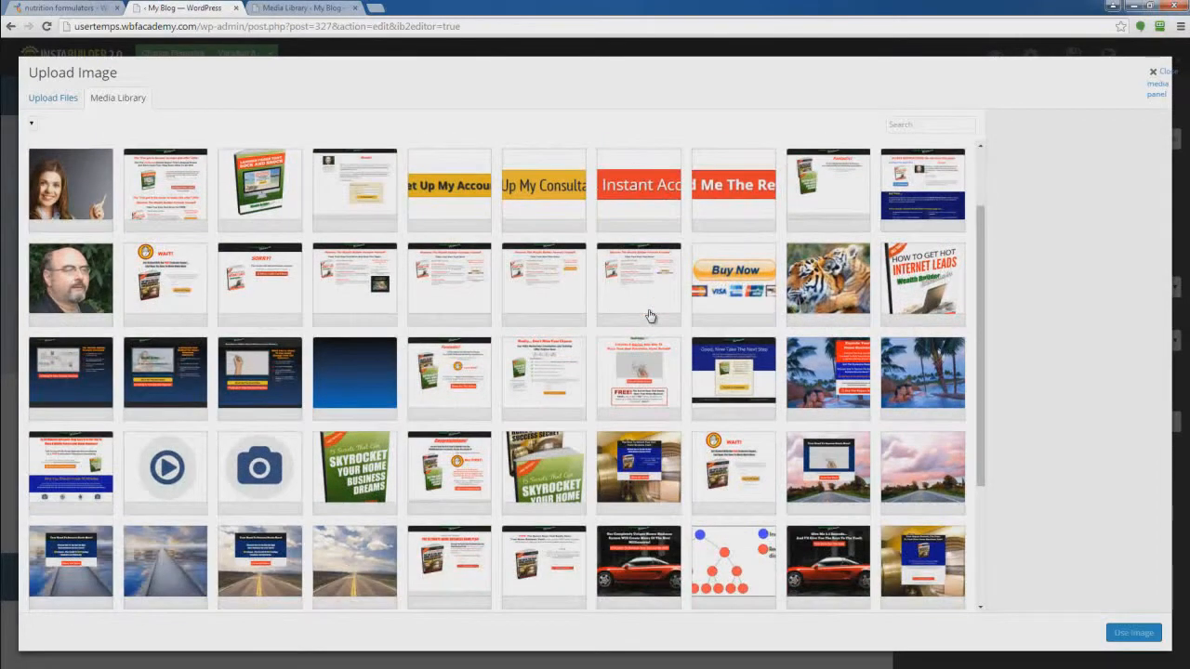
pyautogui.scroll(-1, 651, 316)
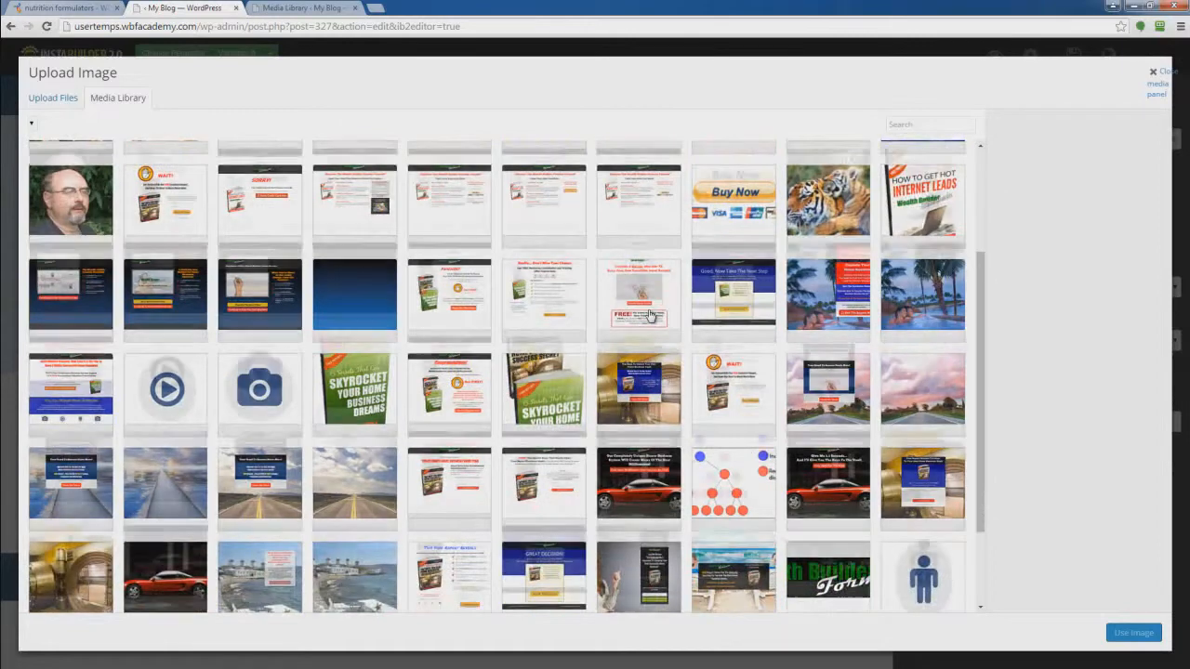
pyautogui.scroll(-1, 651, 316)
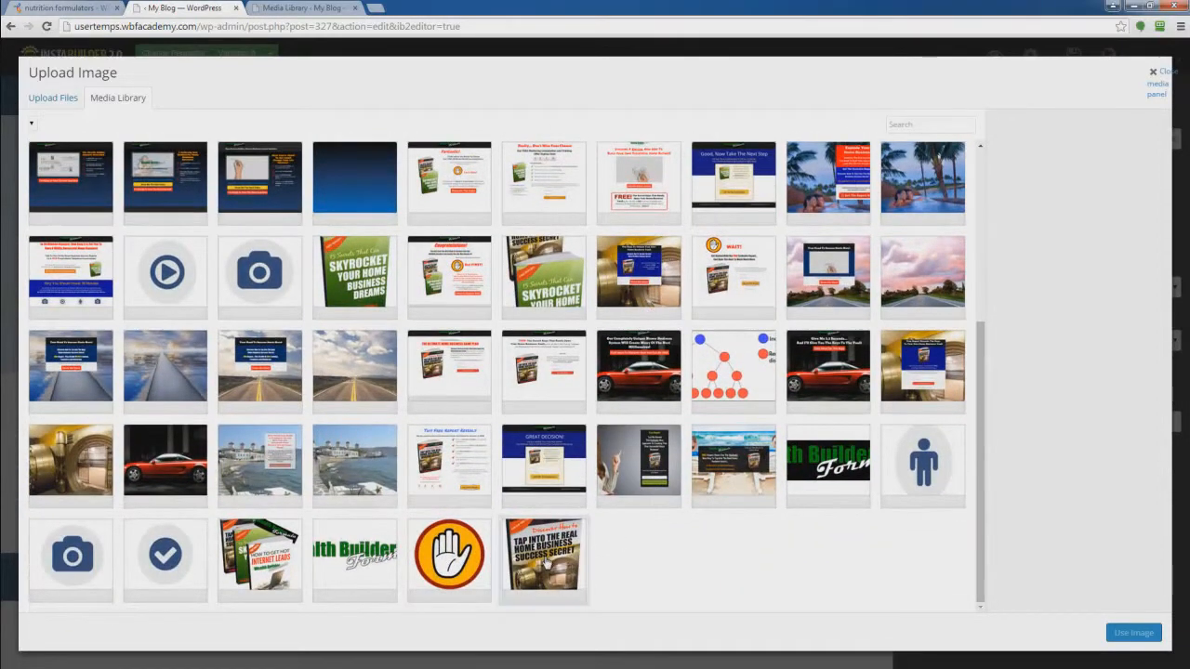
pyautogui.click(546, 563)
pyautogui.click(1132, 633)
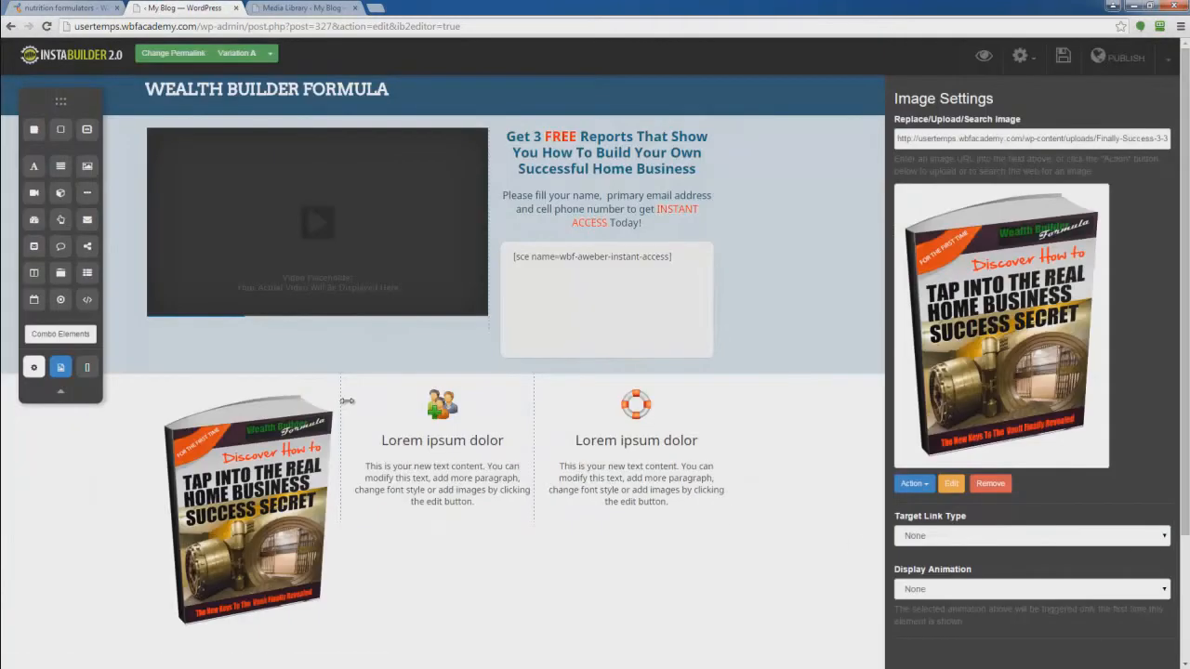
# - Shrink the first column's book cover to a small, slightly taller-than-wide thumbnail above its heading
pyautogui.click(204, 522)
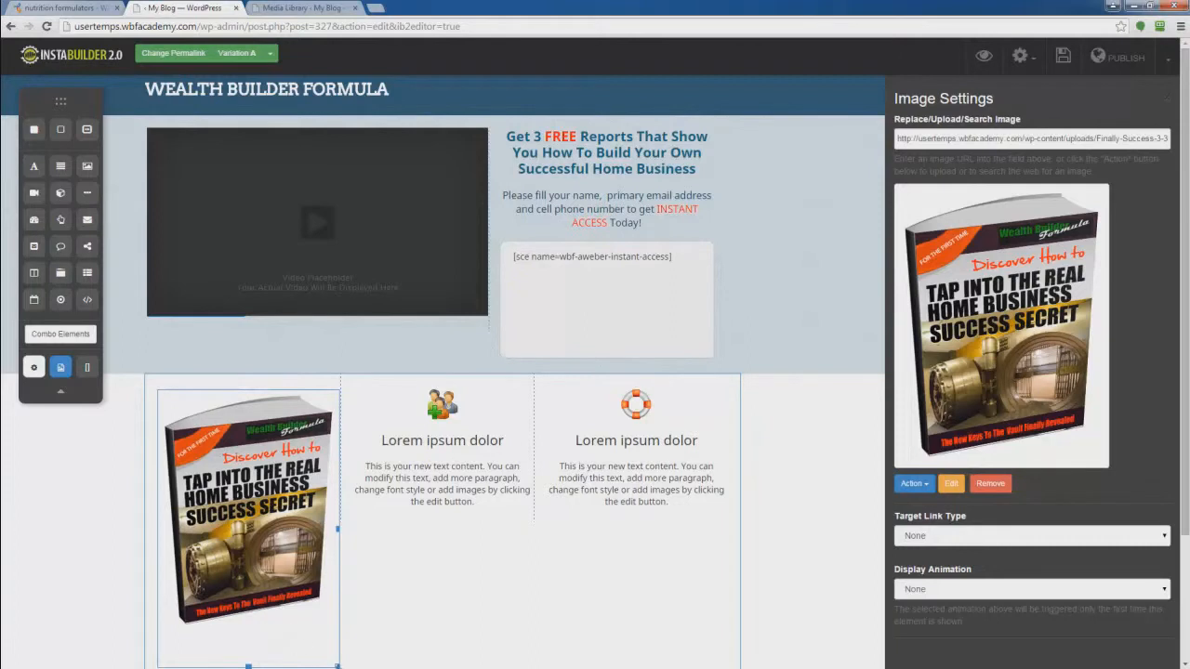
pyautogui.scroll(-2, 337, 661)
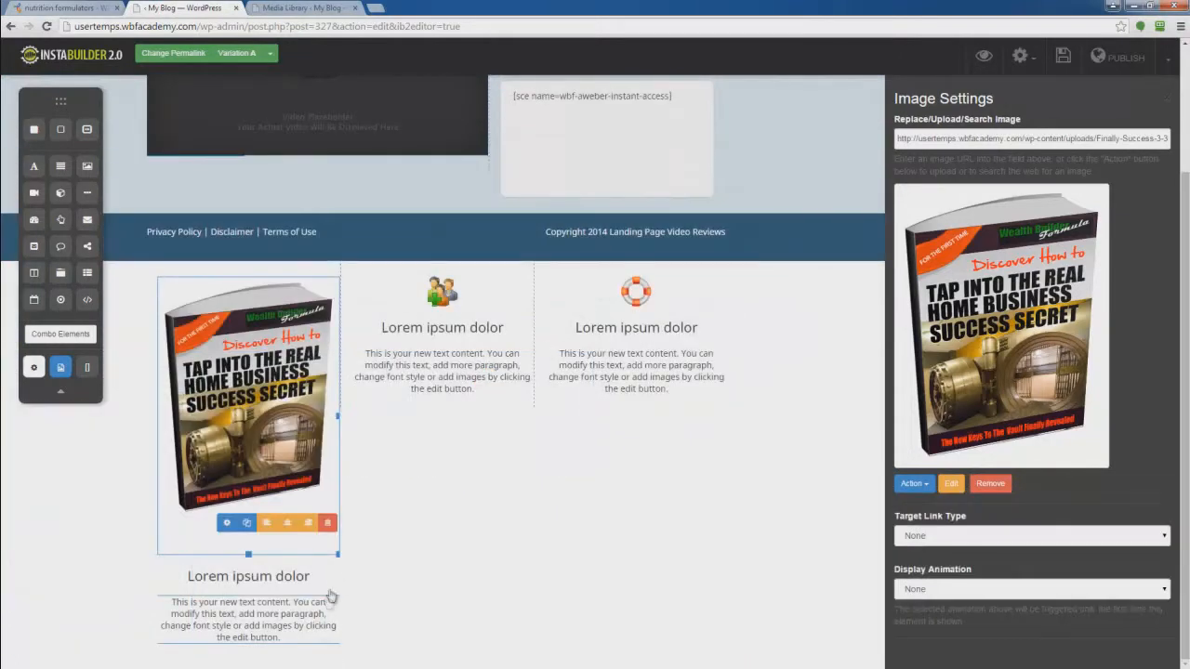
pyautogui.moveTo(337, 555); pyautogui.dragTo(328, 555)
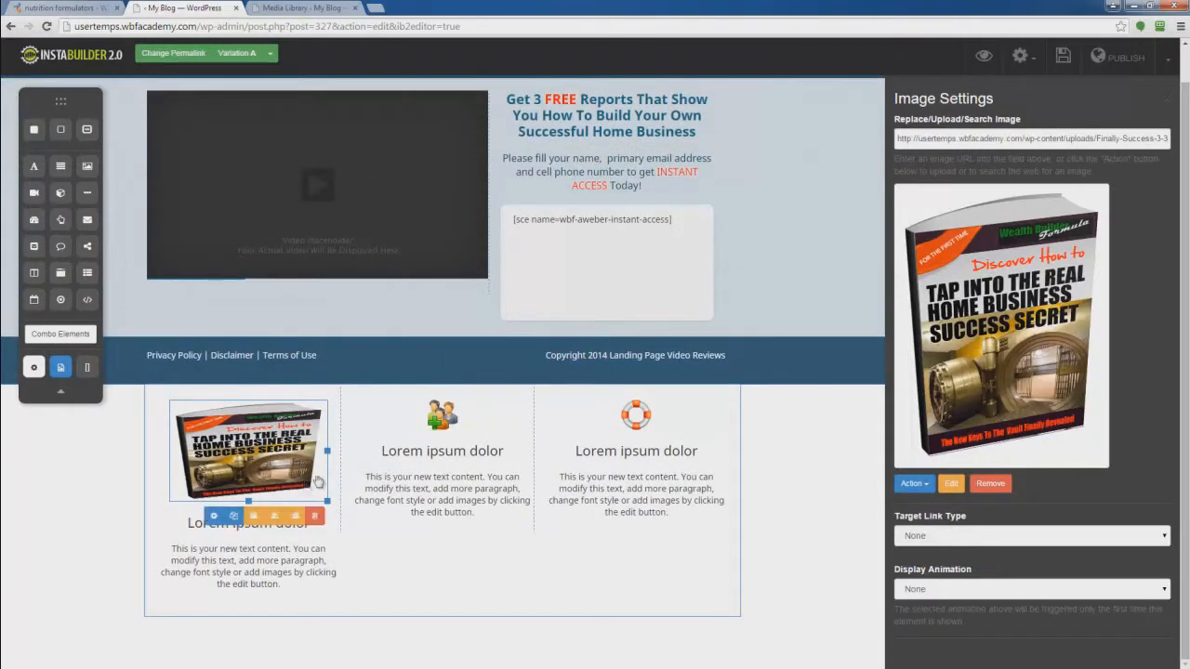
pyautogui.moveTo(327, 451); pyautogui.dragTo(276, 450)
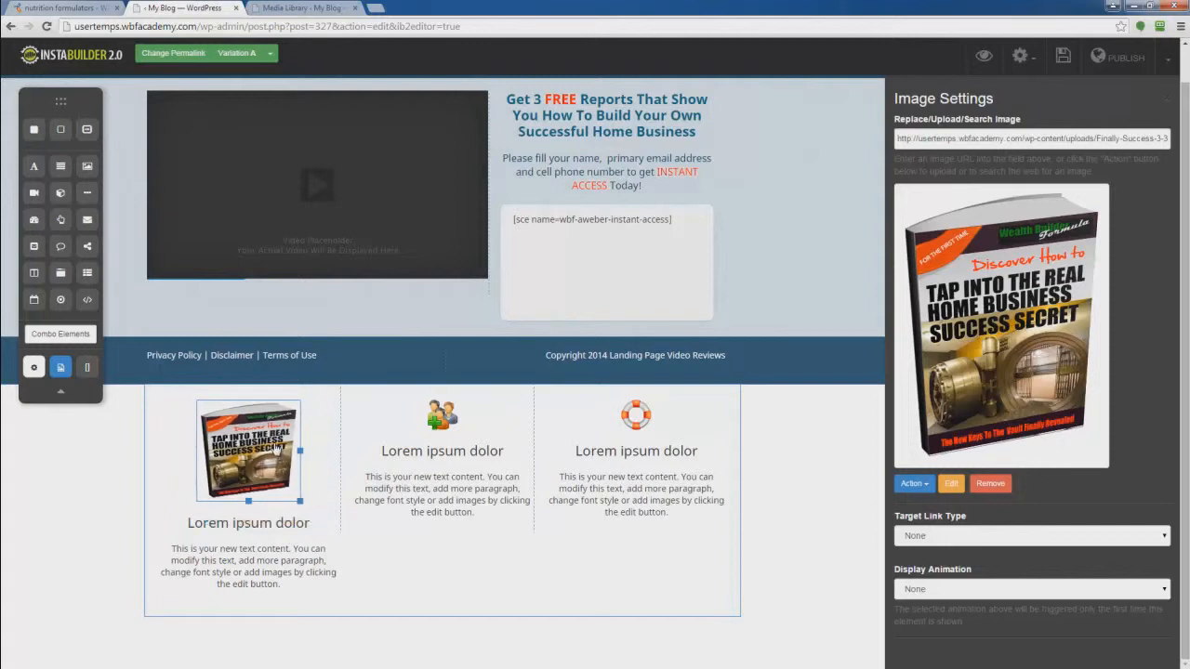
pyautogui.moveTo(261, 465)
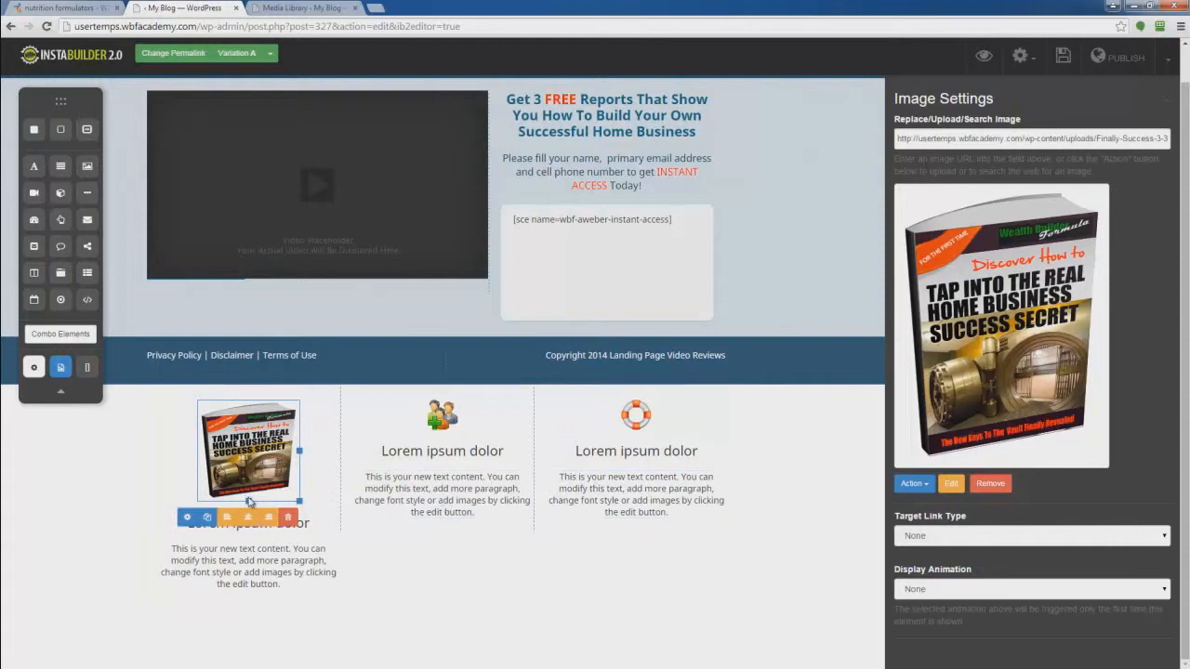
pyautogui.moveTo(250, 513); pyautogui.dragTo(250, 528)
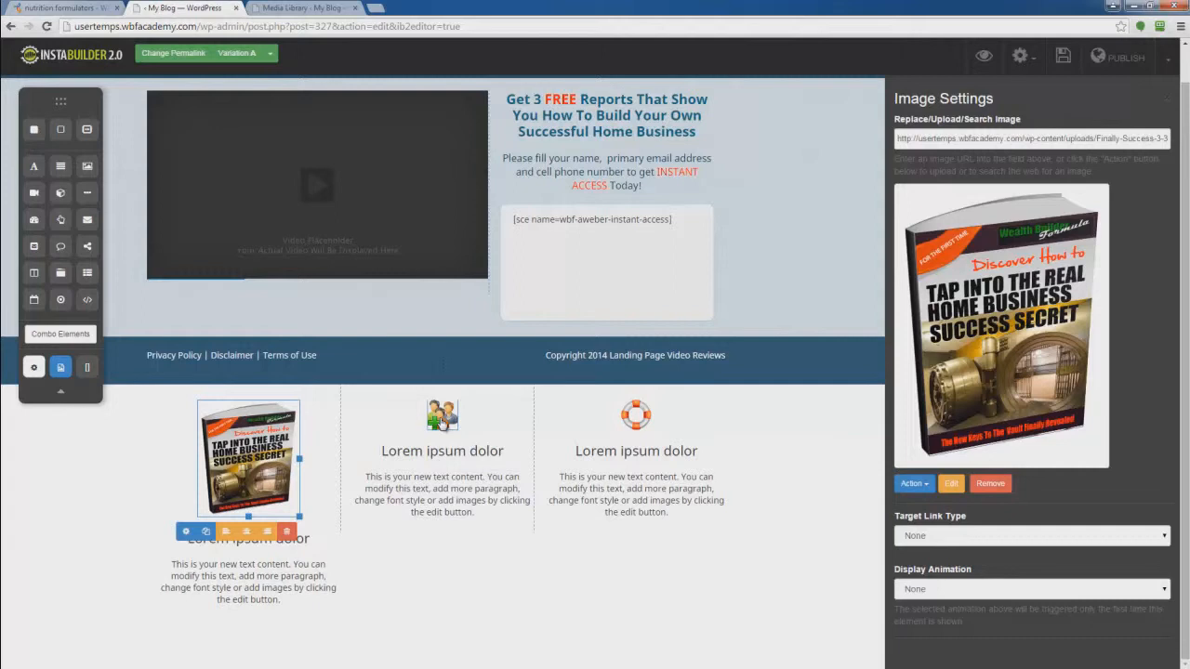
# - Replace the people icon in the second column with the Green-Cover-3D-cropped.png book cover from the Media Library
pyautogui.moveTo(441, 420)
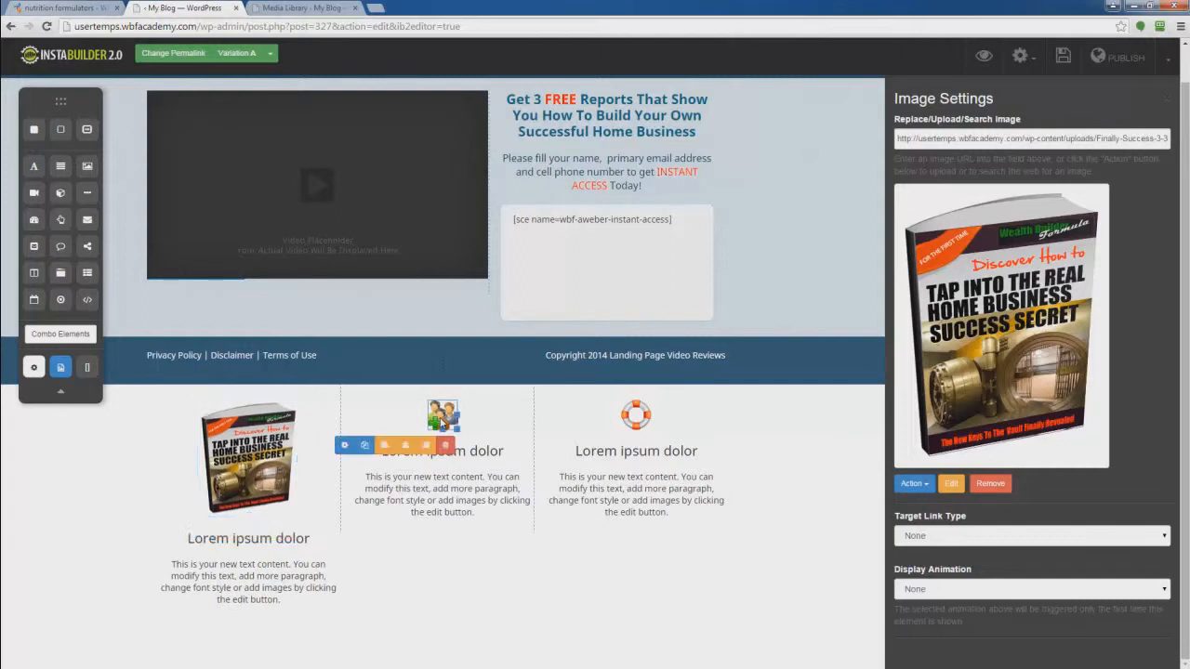
pyautogui.click(344, 446)
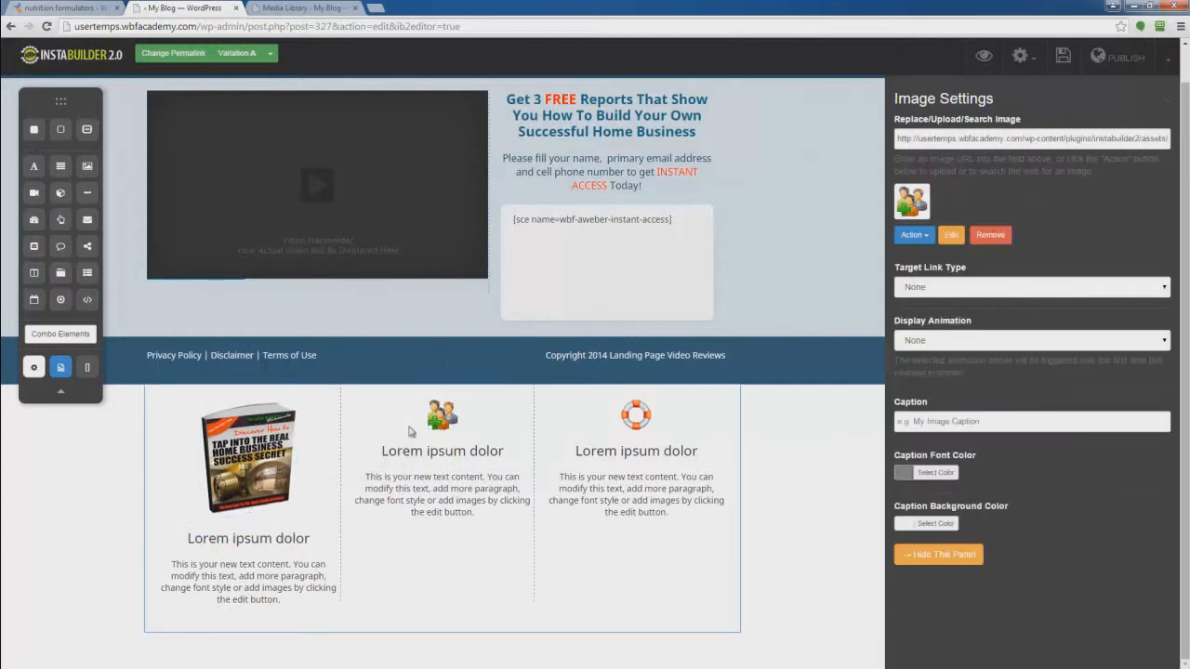
pyautogui.click(913, 236)
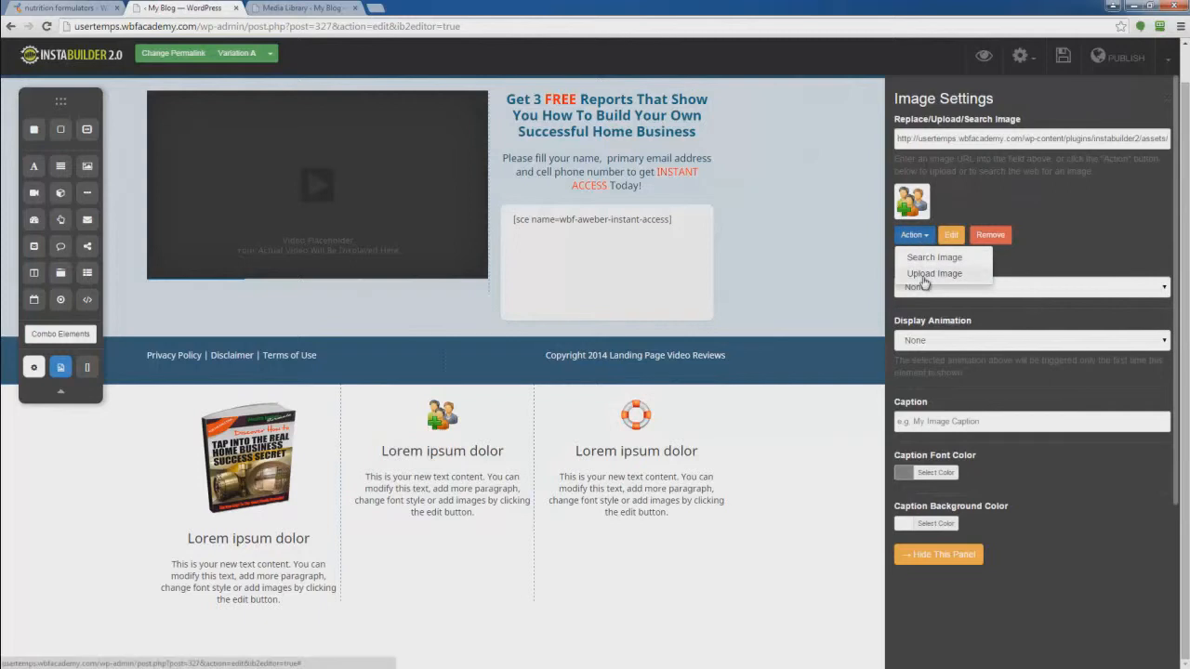
pyautogui.click(925, 272)
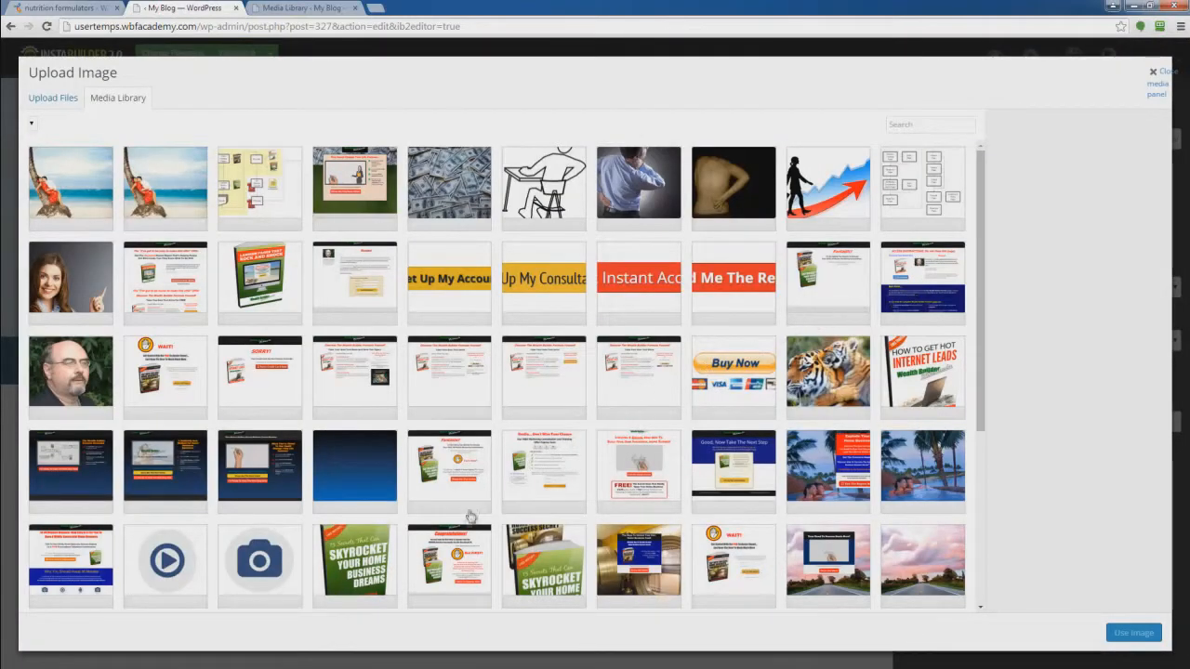
pyautogui.click(367, 565)
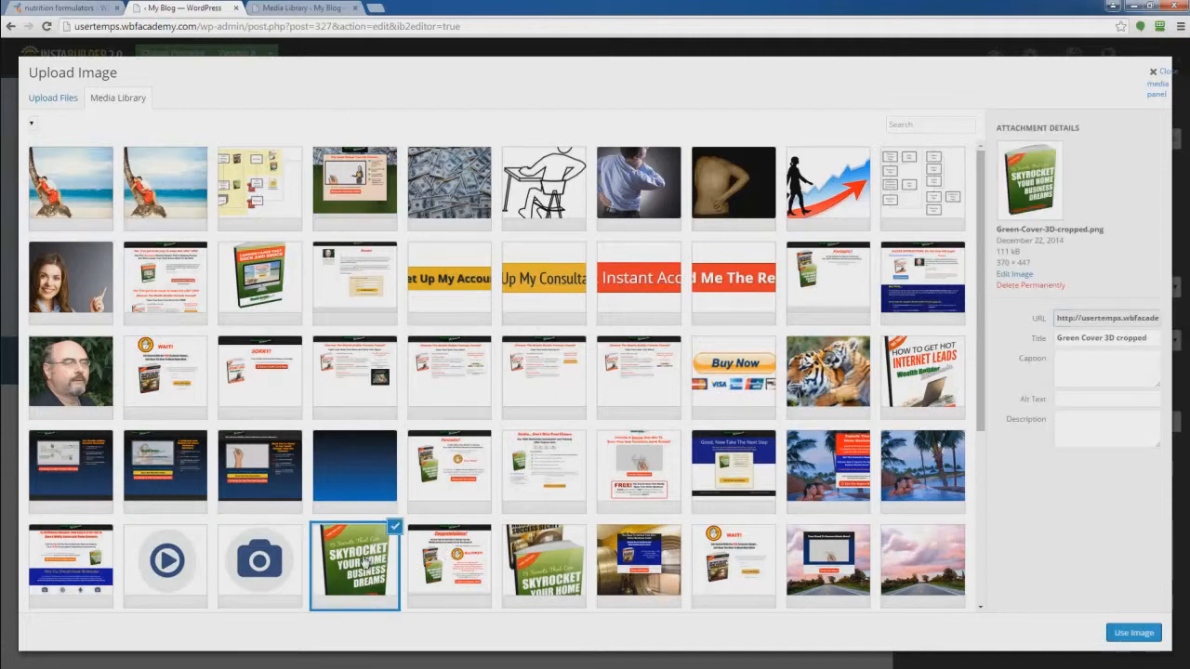
pyautogui.click(1129, 633)
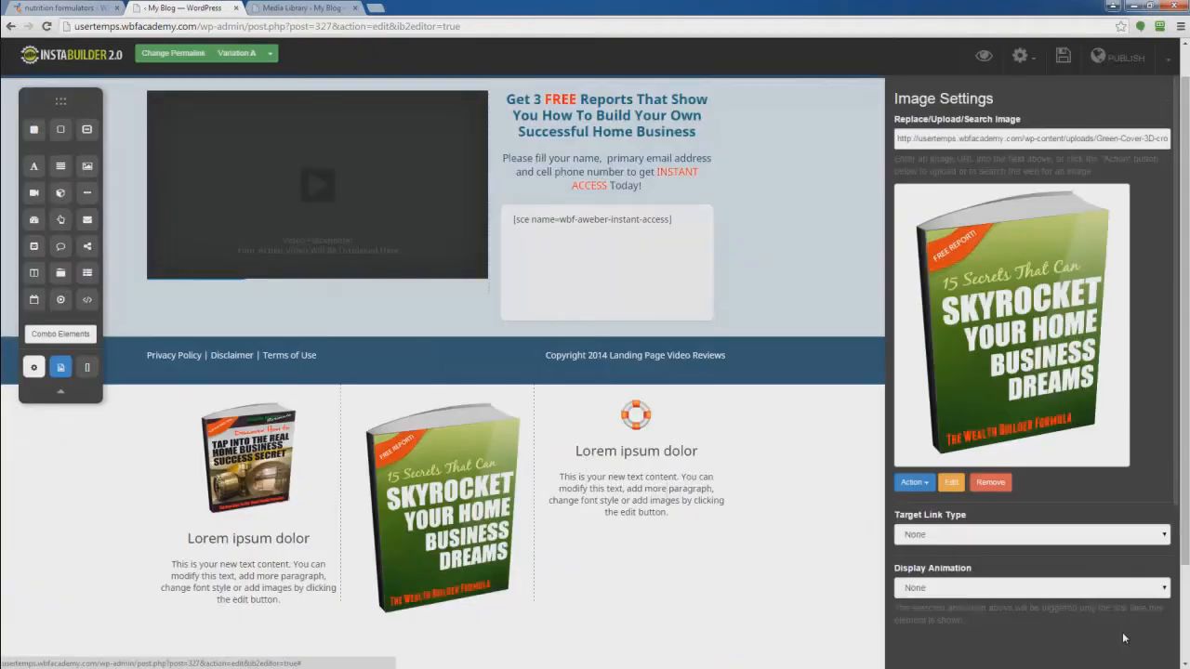
# - Shrink the second column's green book cover to a small thumbnail matching the height of the first column's cover
pyautogui.click(445, 561)
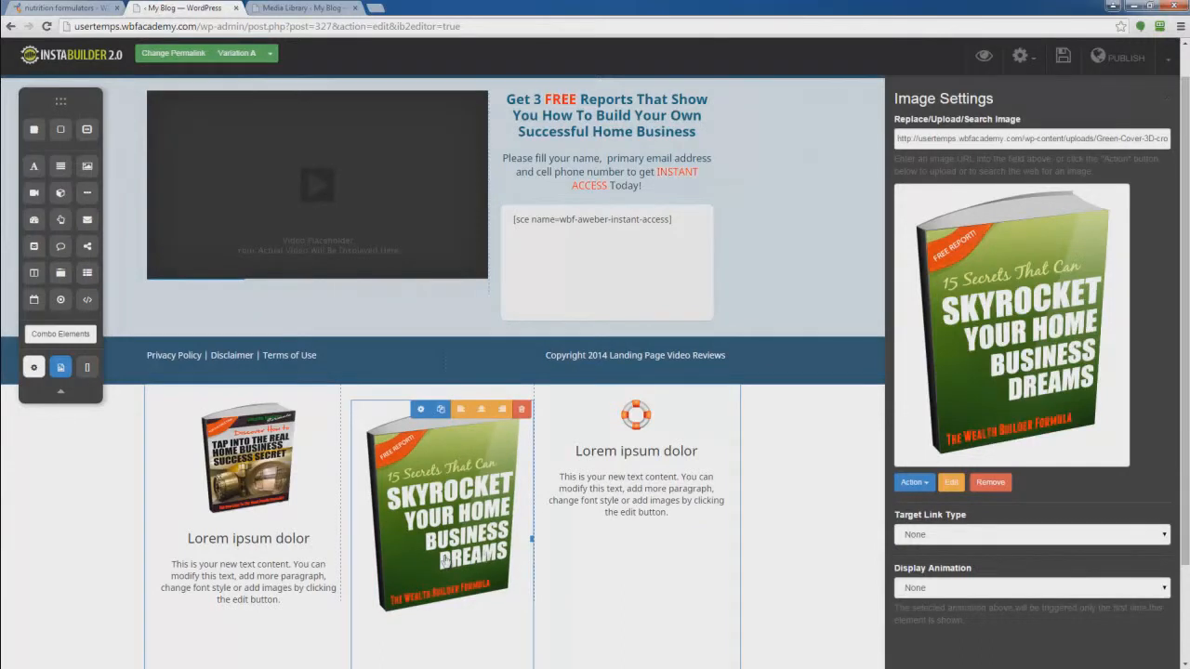
pyautogui.moveTo(531, 540); pyautogui.dragTo(507, 543)
pyautogui.scroll(-2, 507, 544)
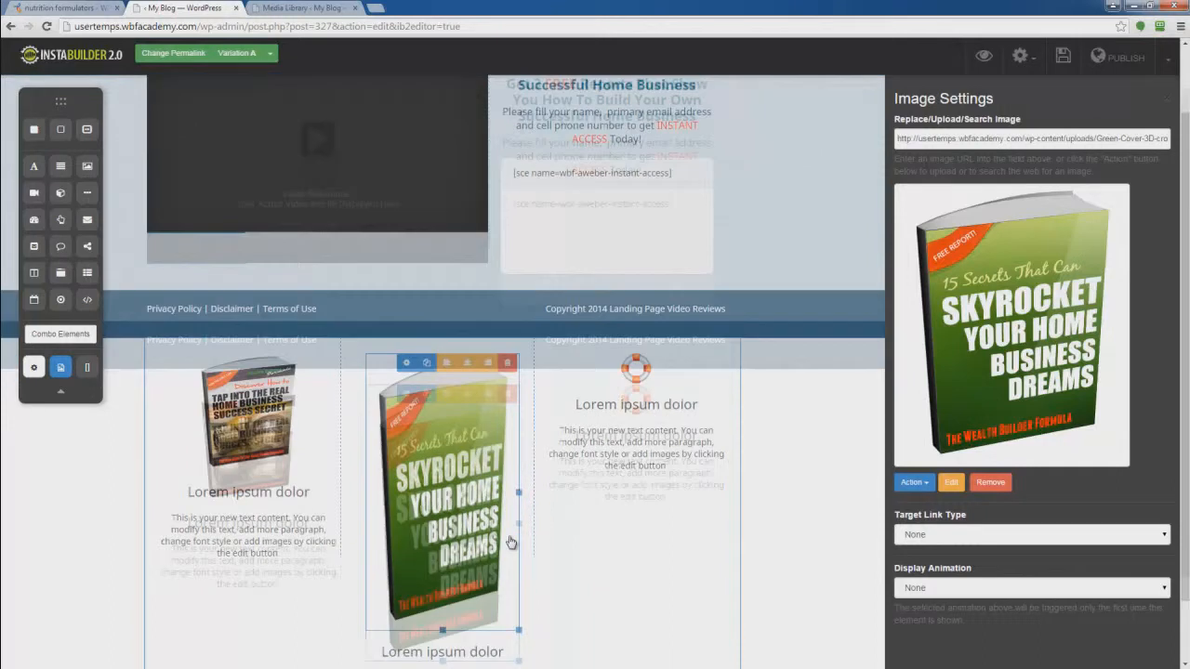
pyautogui.moveTo(445, 555); pyautogui.dragTo(451, 530)
pyautogui.moveTo(517, 459); pyautogui.dragTo(483, 459)
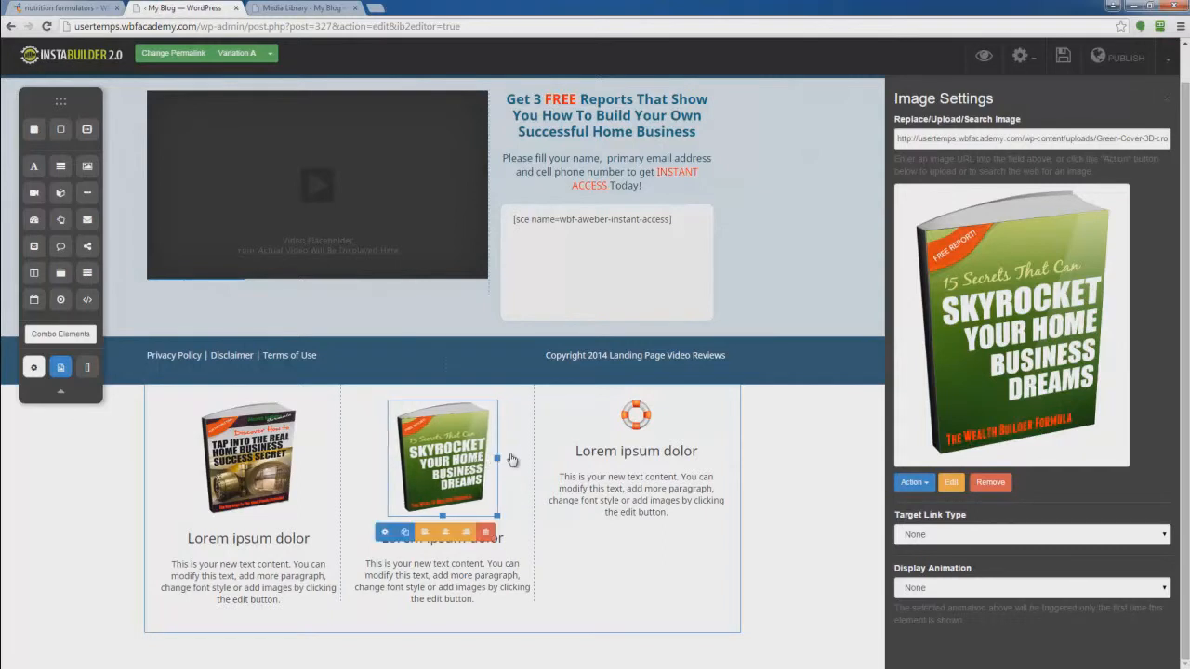
# - Replace the lifebuoy icon in the third column with the How-To-Get-Hot-Leads2-3D-Cover-Cropped.png book cover from the Media Library
pyautogui.click(635, 425)
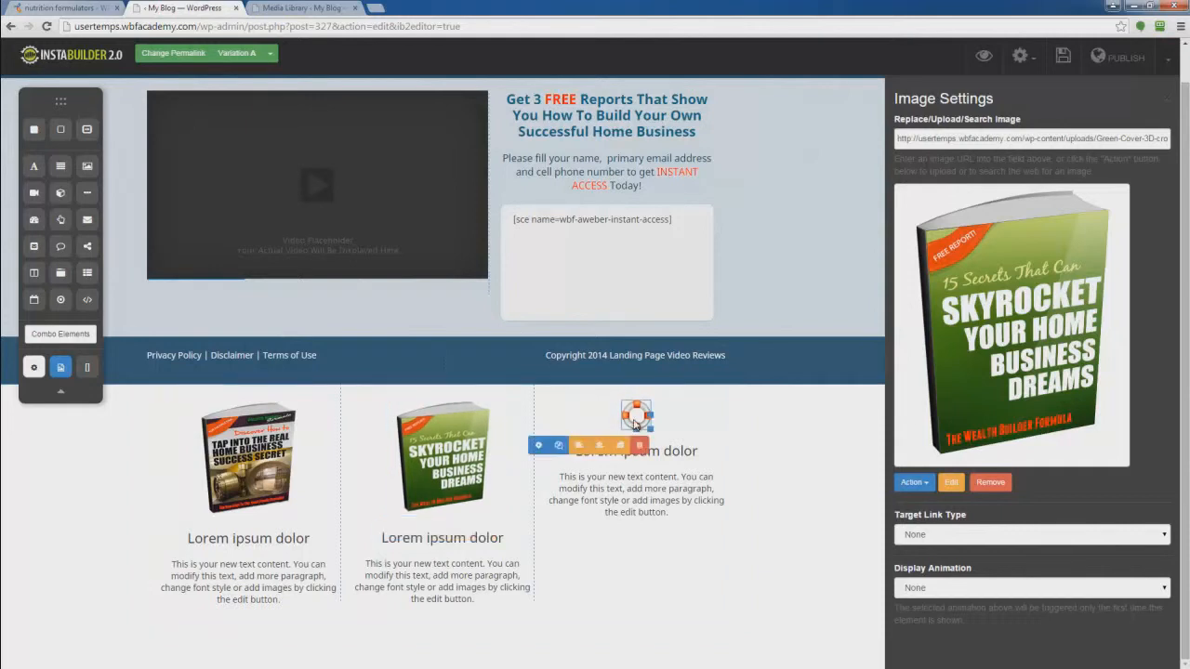
pyautogui.click(539, 447)
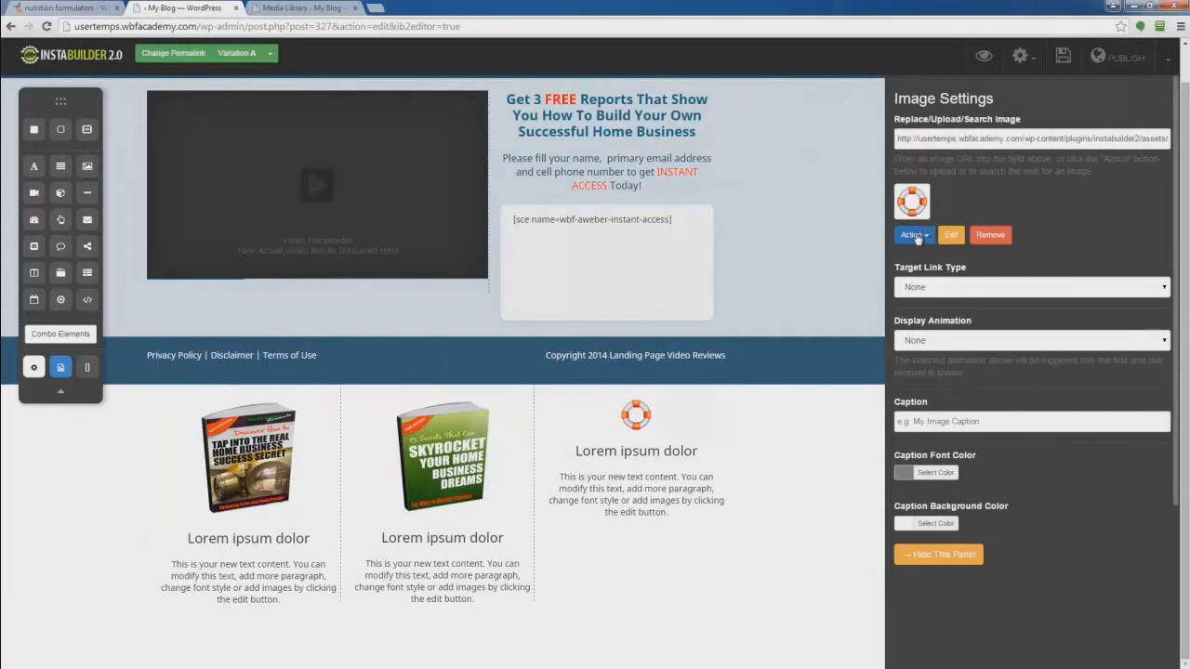
pyautogui.click(913, 235)
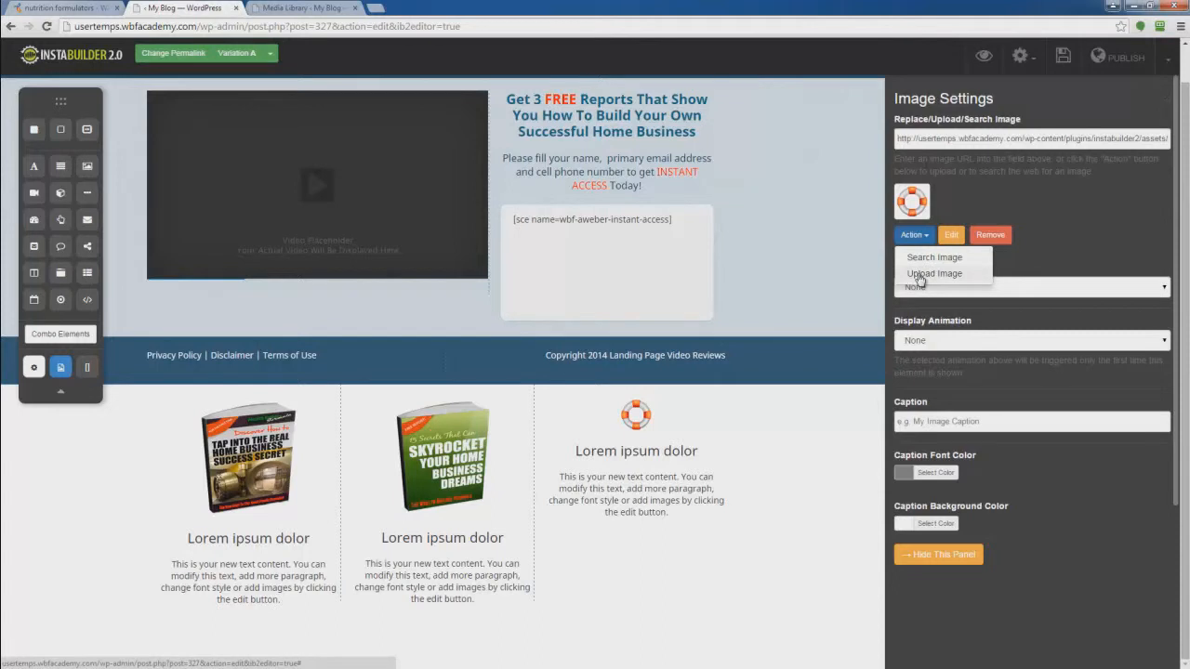
pyautogui.click(919, 276)
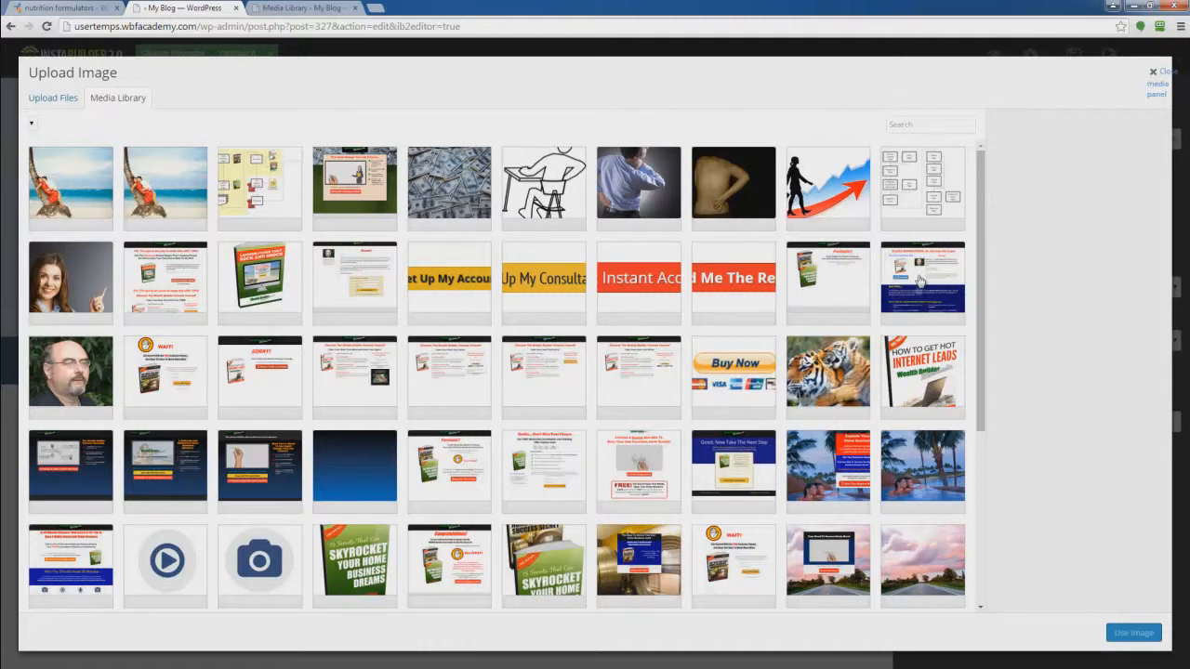
pyautogui.click(937, 372)
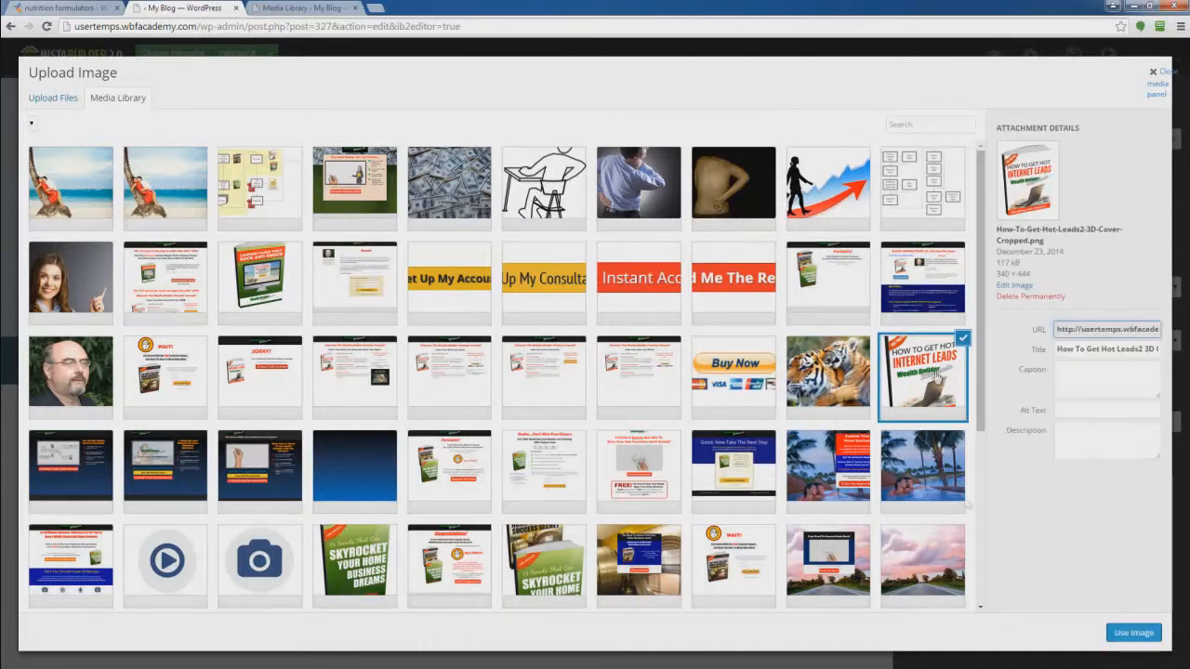
pyautogui.click(1133, 633)
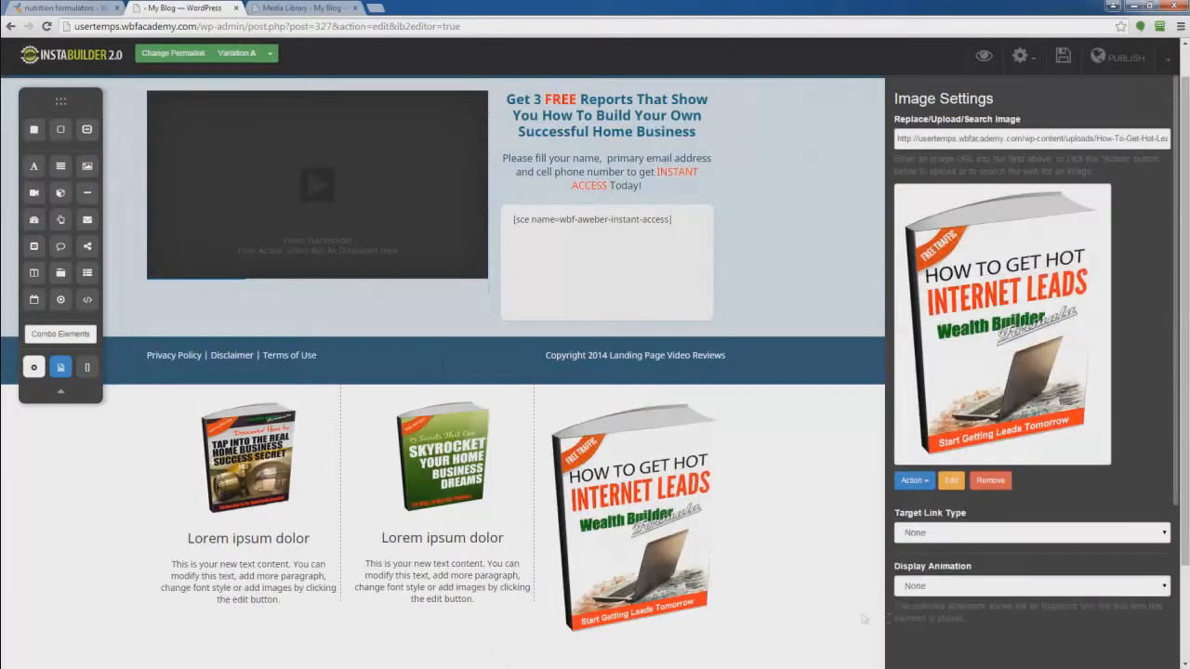
# - Shrink the third column's "How To Get Hot Internet Leads" cover to a small thumbnail matching the other two covers
pyautogui.moveTo(655, 549)
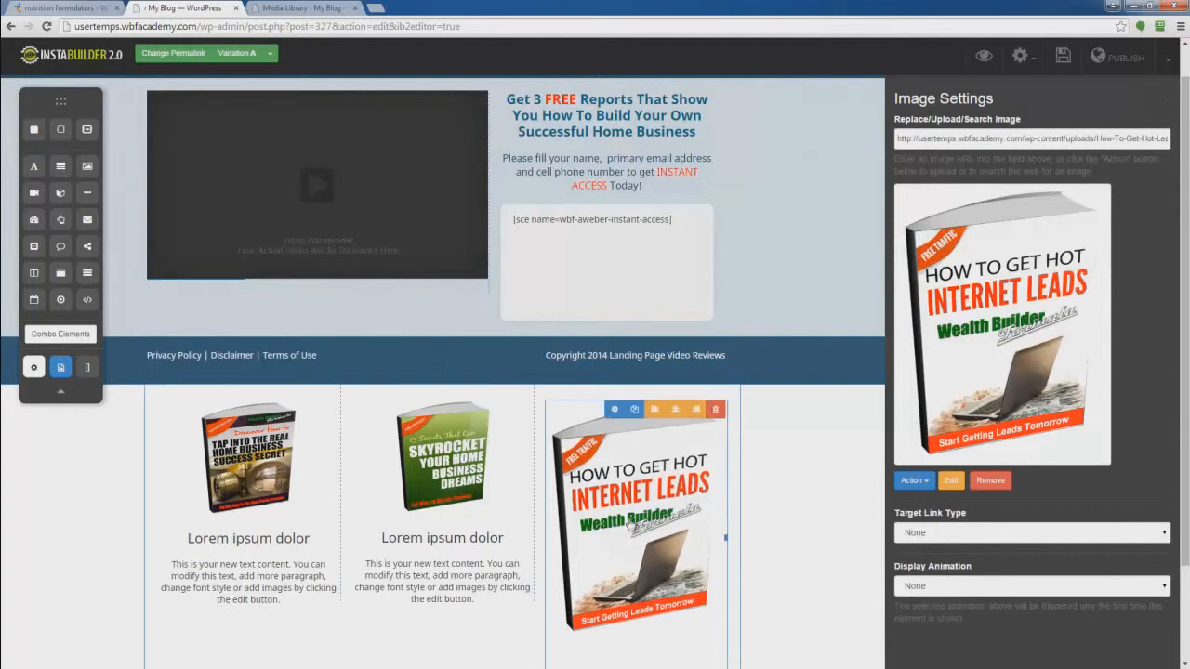
pyautogui.scroll(-1, 662, 535)
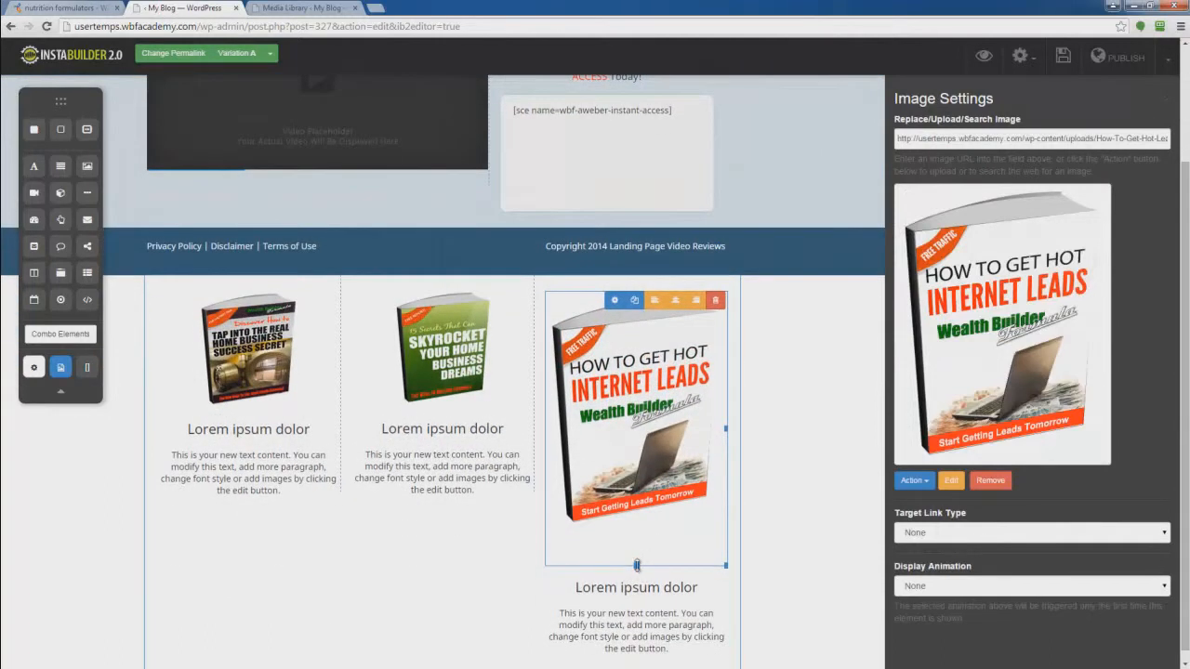
pyautogui.moveTo(637, 553); pyautogui.dragTo(633, 518)
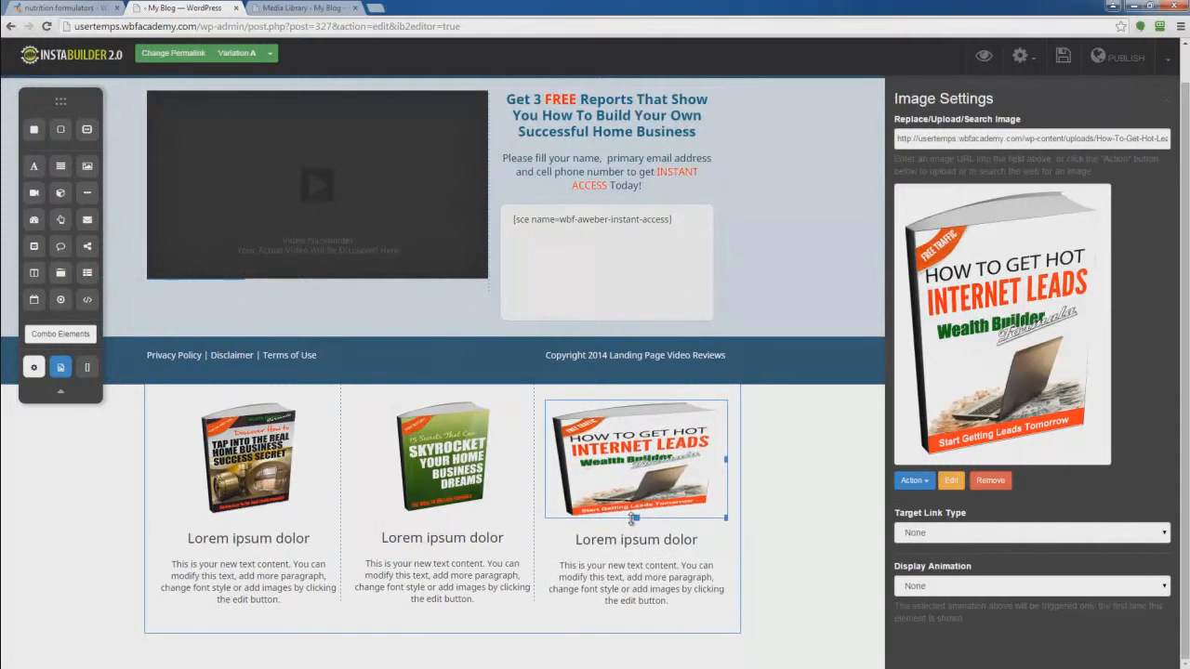
pyautogui.moveTo(725, 458); pyautogui.dragTo(654, 459)
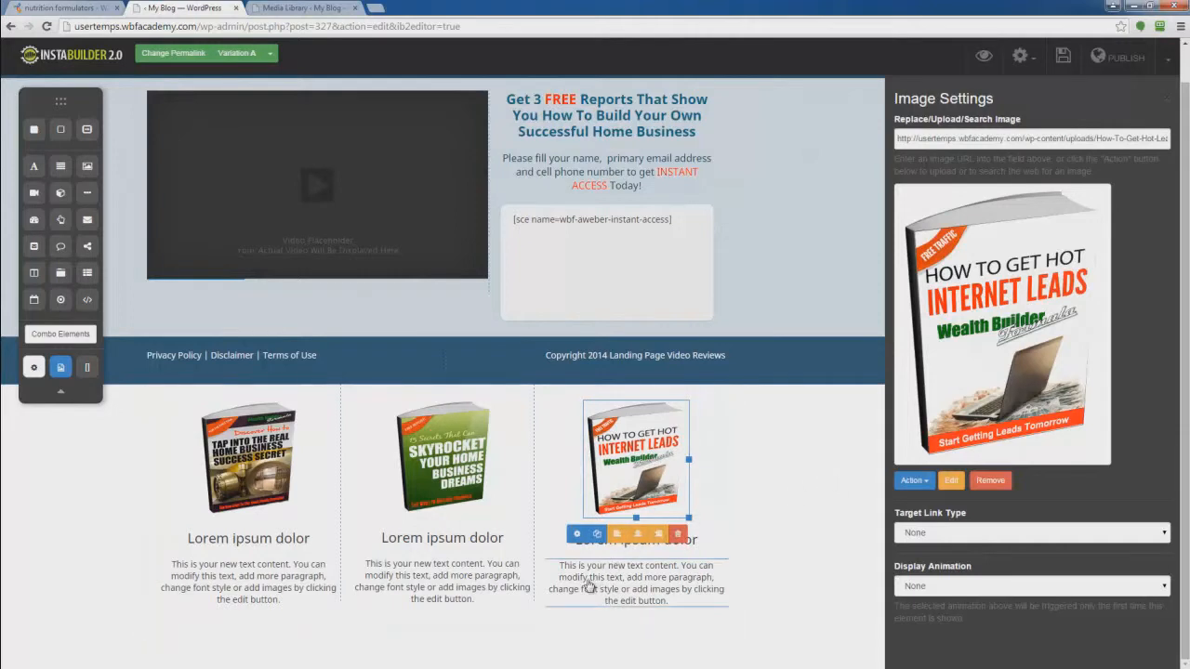
# - Insert "Discover How To Tap Into The Real Home Business Success Secret" in bold red at the start of the first column's heading
pyautogui.click(238, 543)
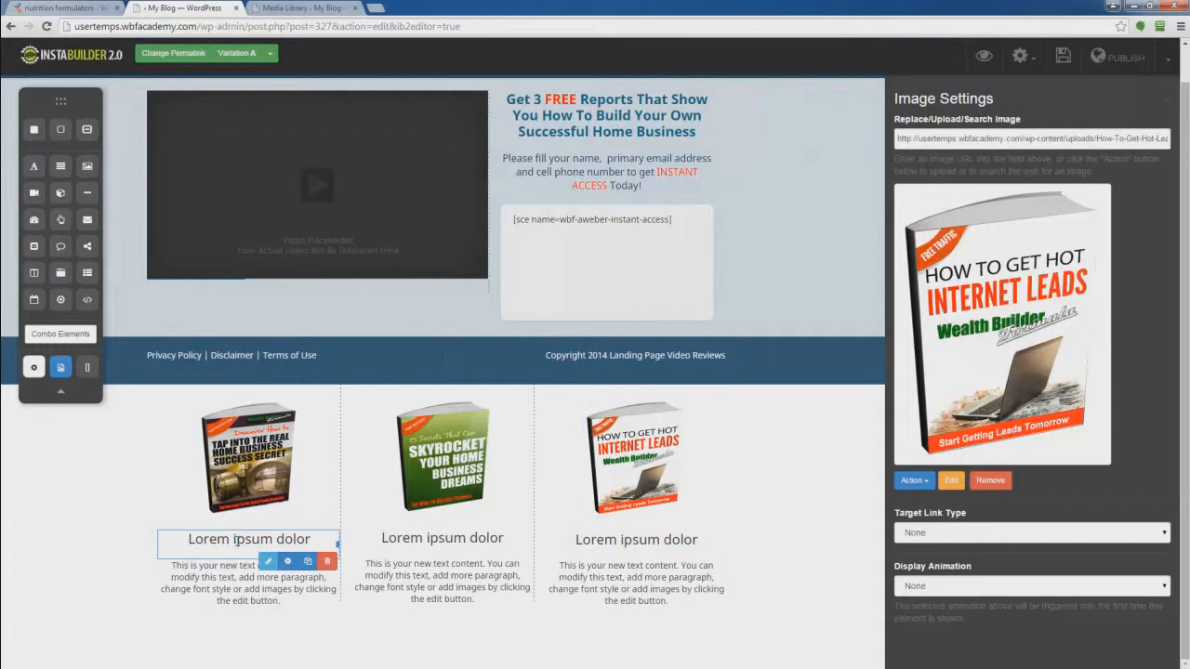
pyautogui.click(267, 564)
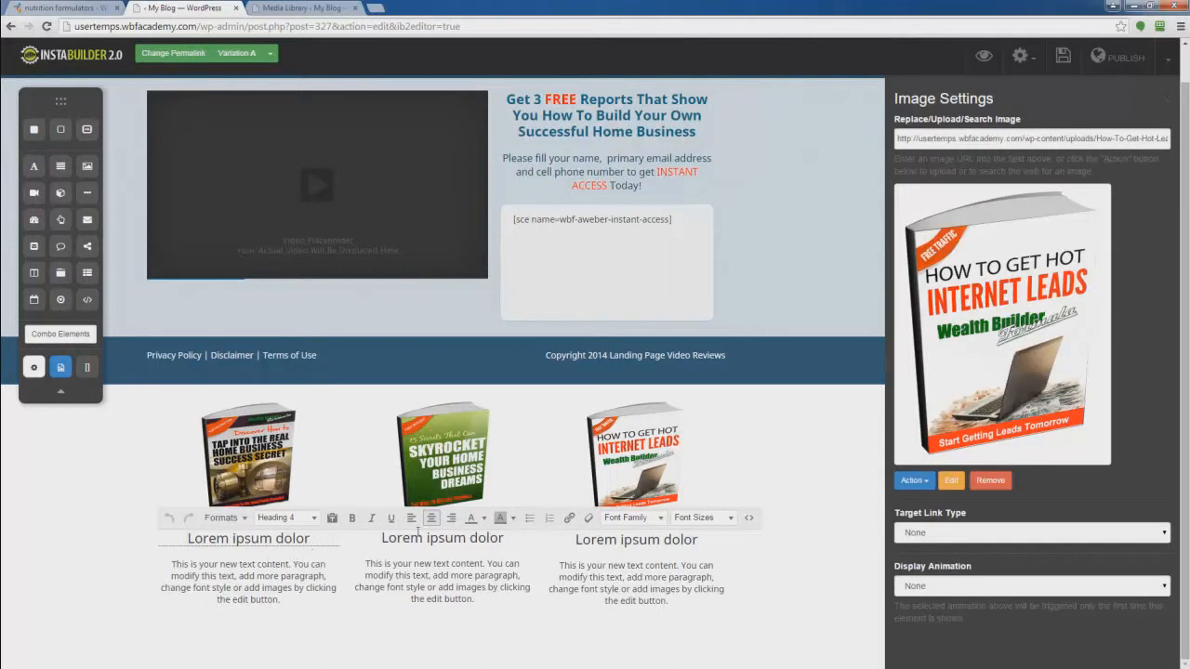
pyautogui.click(512, 519)
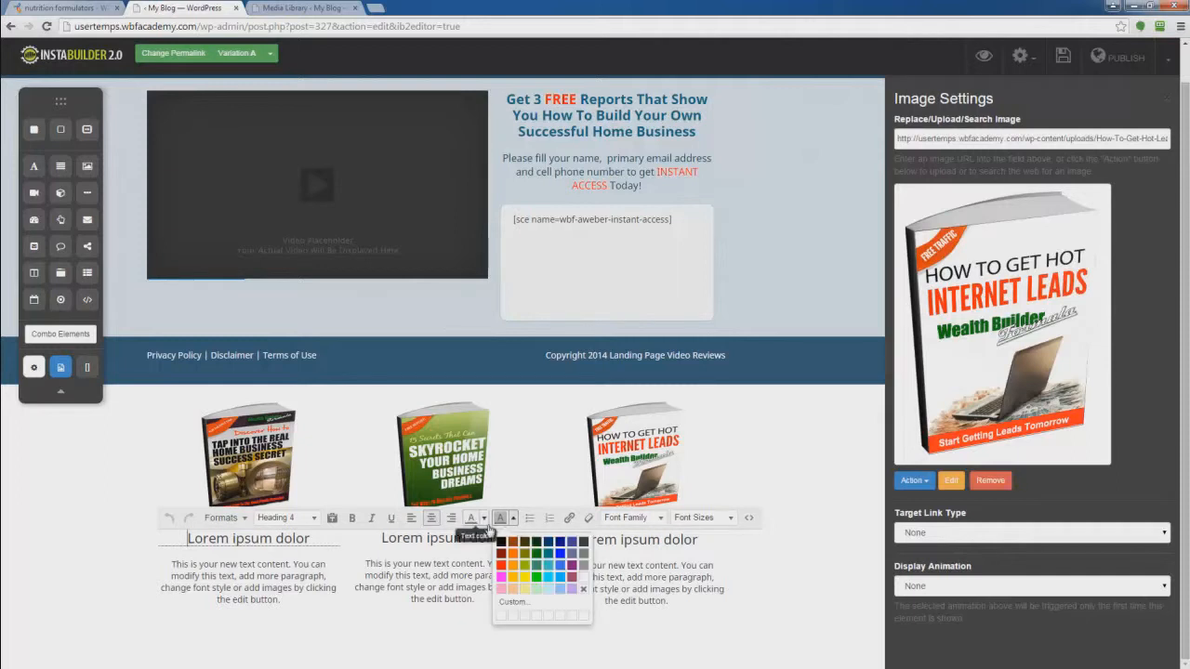
pyautogui.click(484, 520)
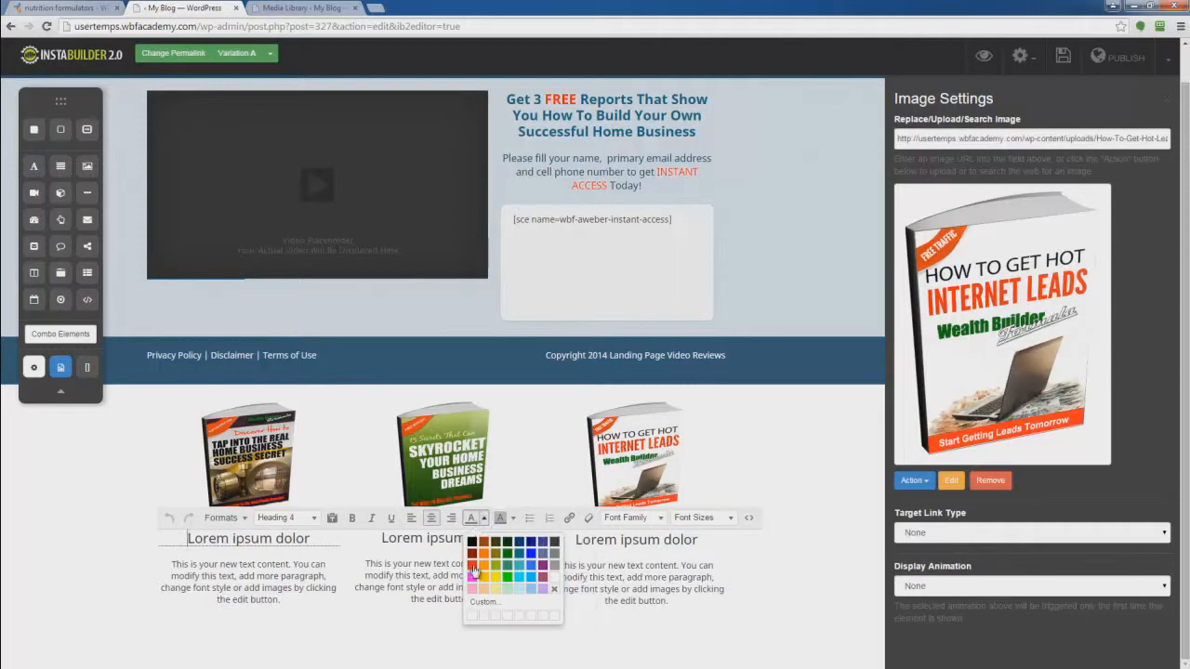
pyautogui.click(473, 566)
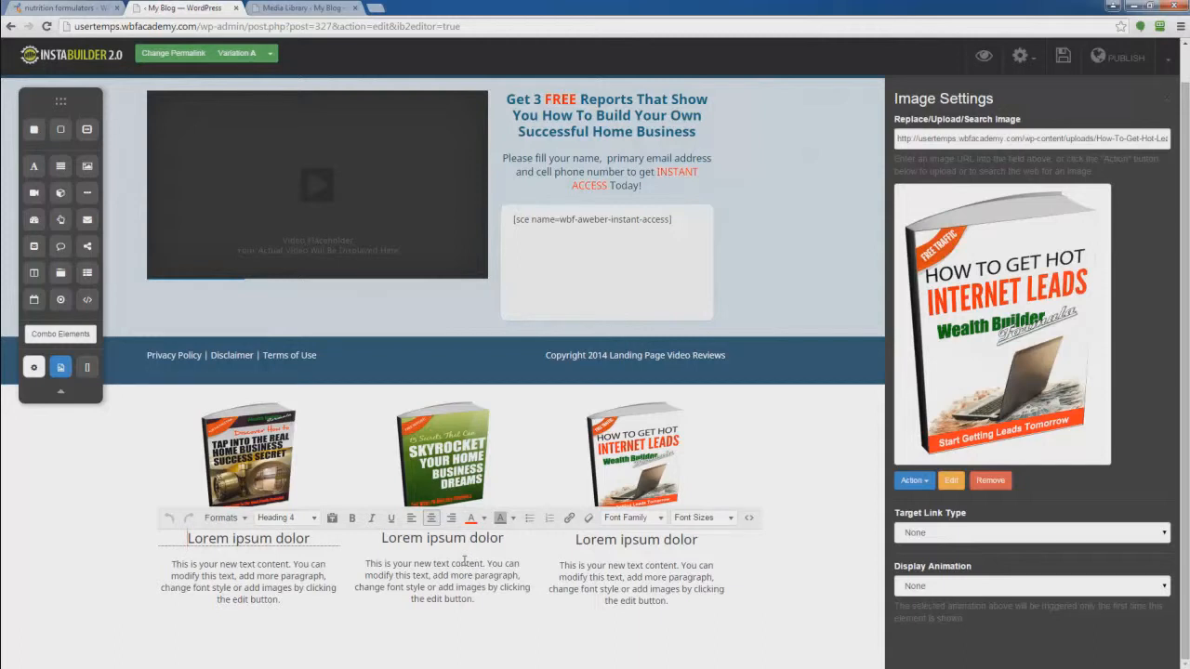
pyautogui.click(351, 517)
pyautogui.write('Discover ')
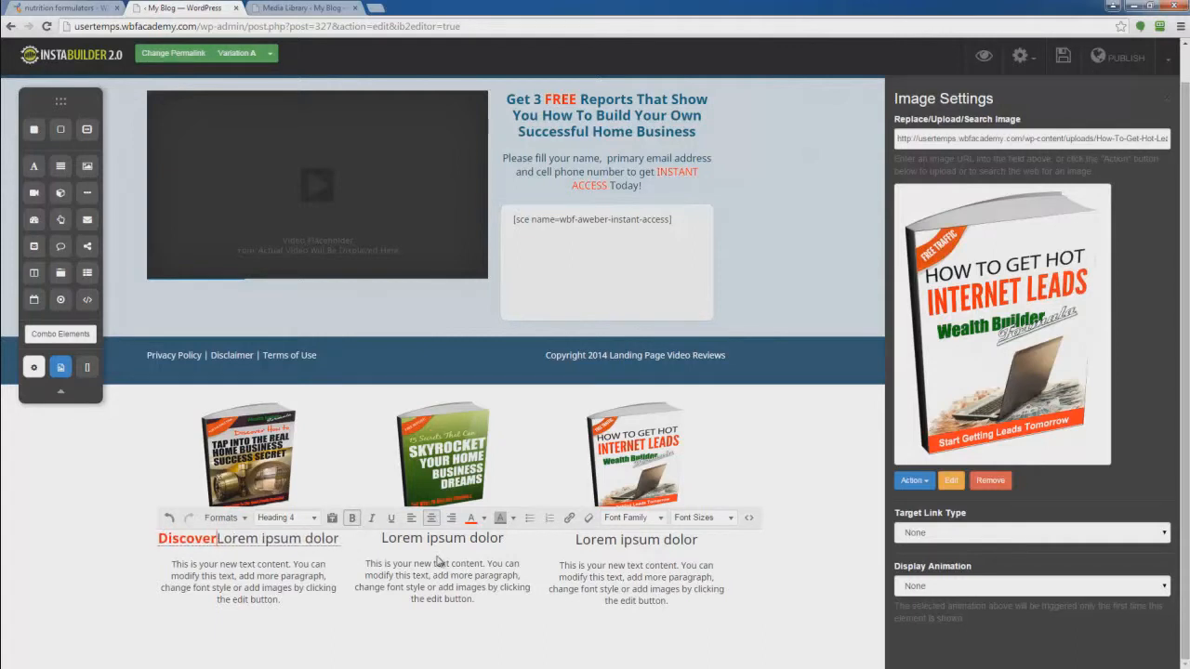
pyautogui.write('How To ')
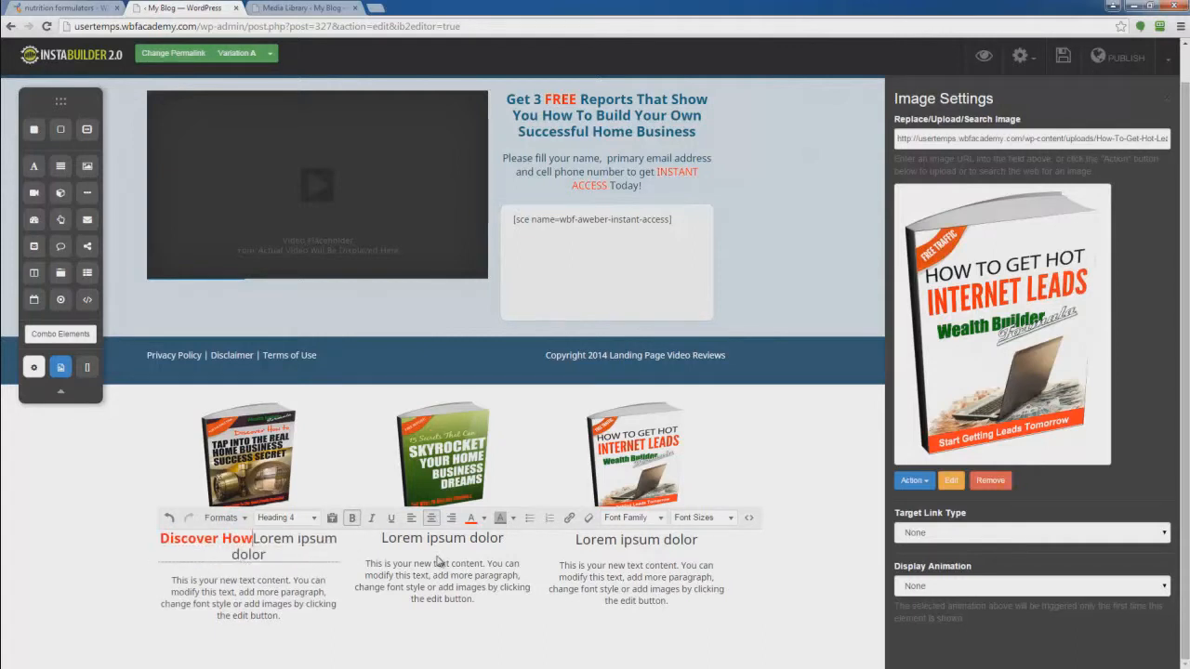
pyautogui.write('Tap Into ')
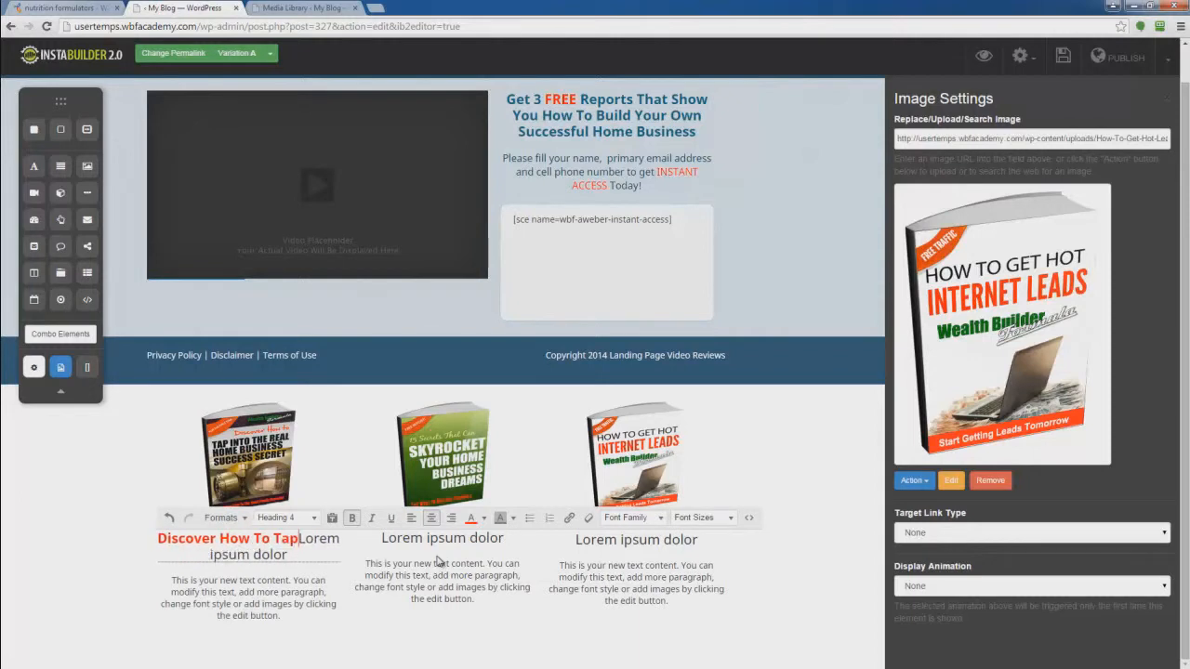
pyautogui.write('The Real Homw')
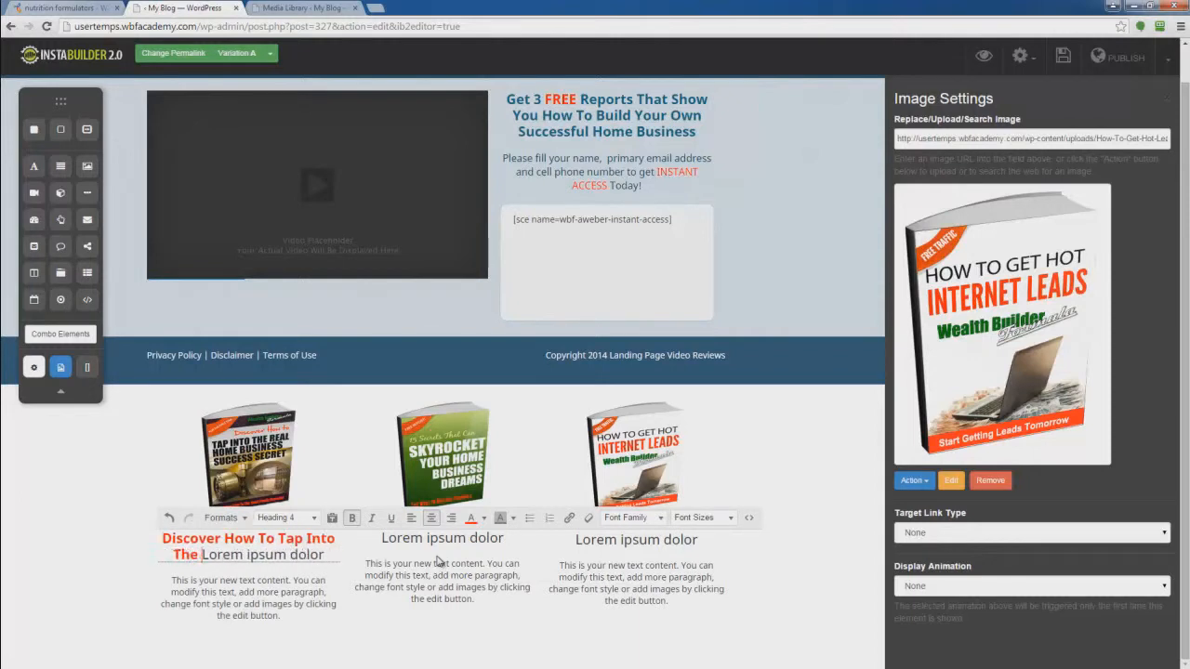
pyautogui.press('BackSpace')
pyautogui.write('e Busines')
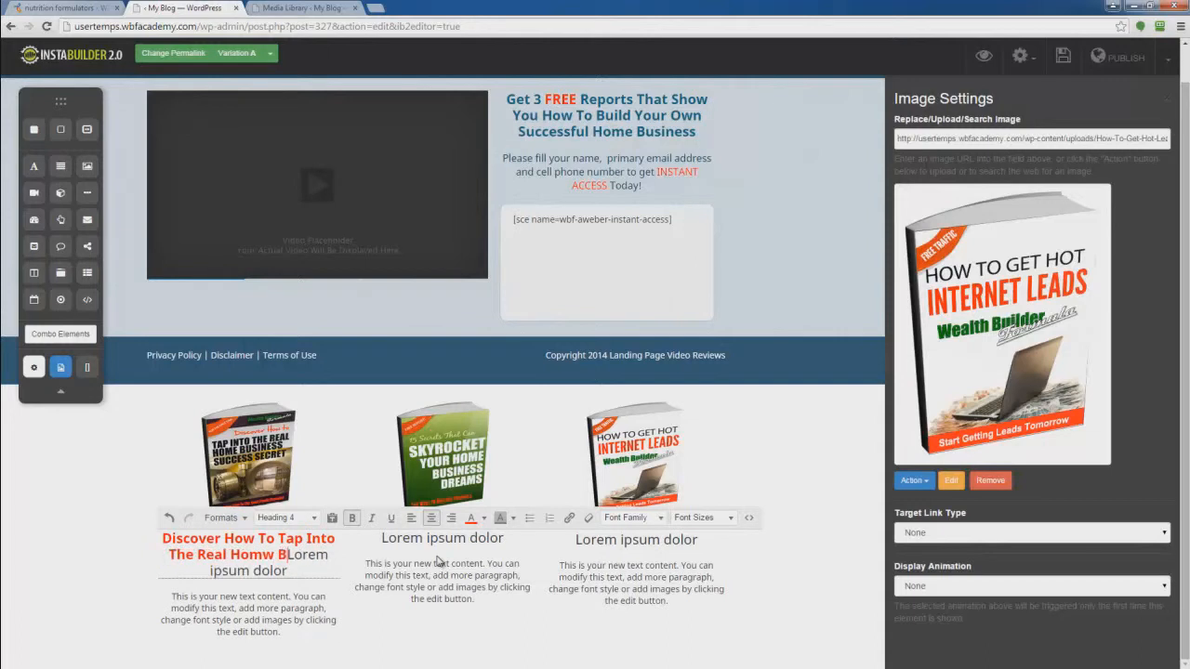
pyautogui.write('s Success Se')
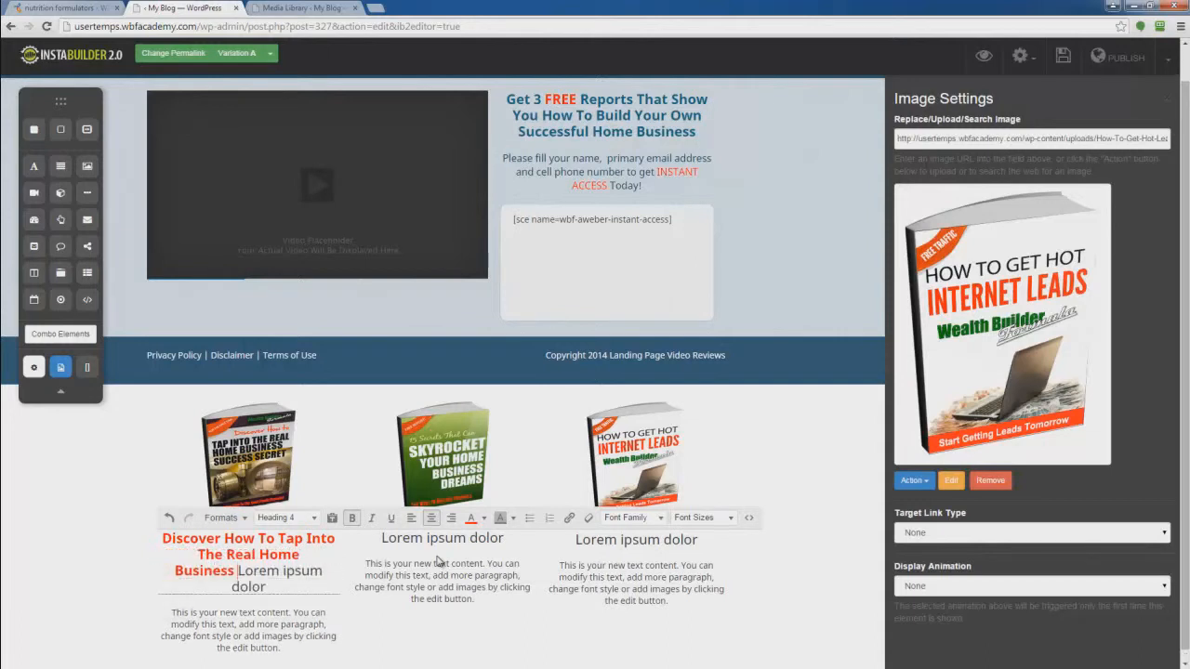
pyautogui.write('cret')
# - Delete the leftover "Lorem ipsum dolor" placeholder text from the end of the first column's heading
pyautogui.press('Delete')
pyautogui.press('Delete')
pyautogui.press('Delete')
pyautogui.press('Delete')
pyautogui.press('Delete')
pyautogui.press('Delete')
pyautogui.press('Delete')
pyautogui.press('Delete')
pyautogui.press('Delete')
pyautogui.press('Delete')
pyautogui.press('Delete')
pyautogui.press('Delete')
pyautogui.press('Delete')
pyautogui.press('Delete')
pyautogui.press('Delete')
pyautogui.press('Delete')
pyautogui.press('Delete')
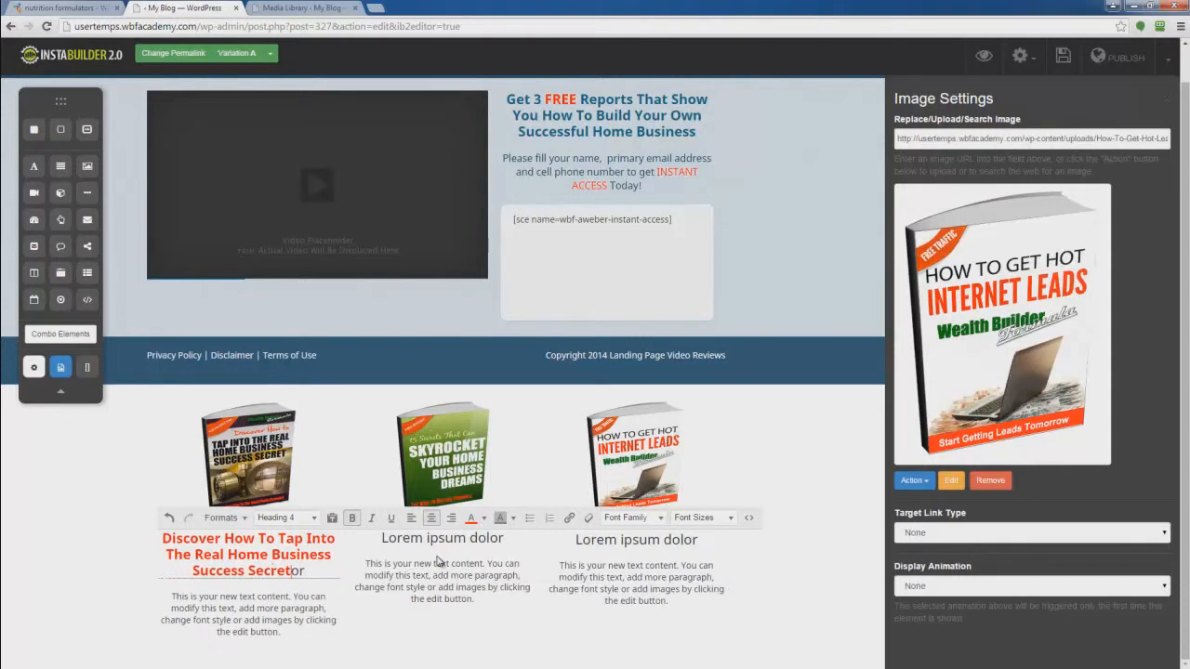
# - Insert "15 Secrets That Can Skyrocket Your Home Business Dreams" in bold red at the start of the second column's heading
pyautogui.click(434, 552)
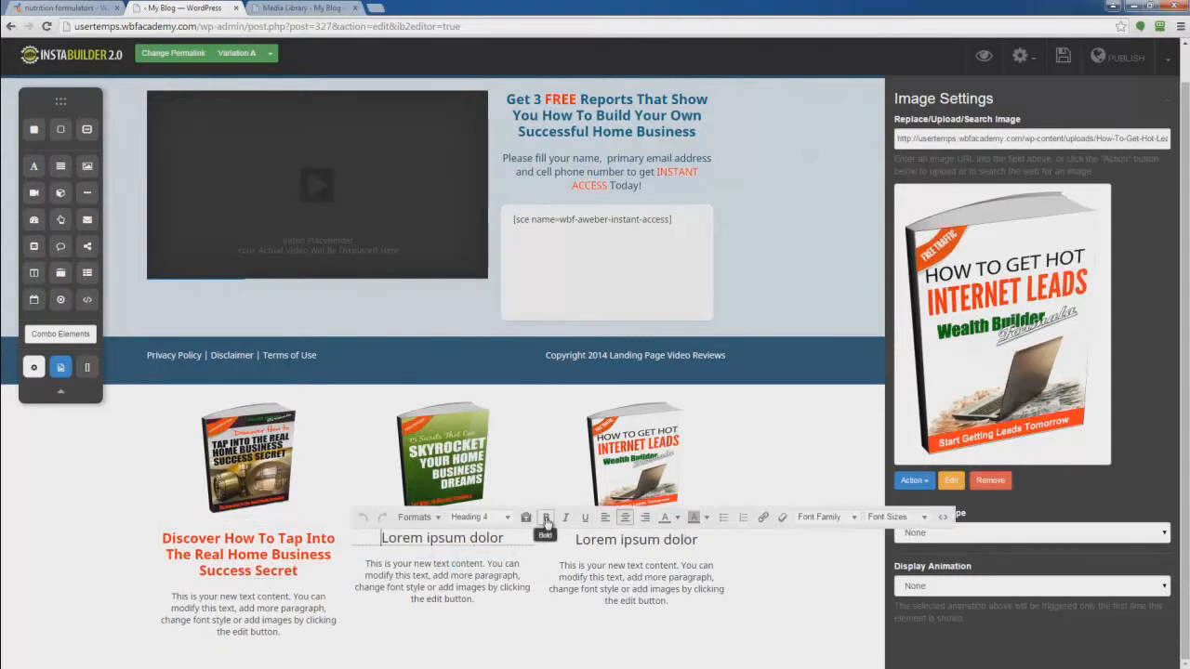
pyautogui.click(678, 517)
pyautogui.click(666, 566)
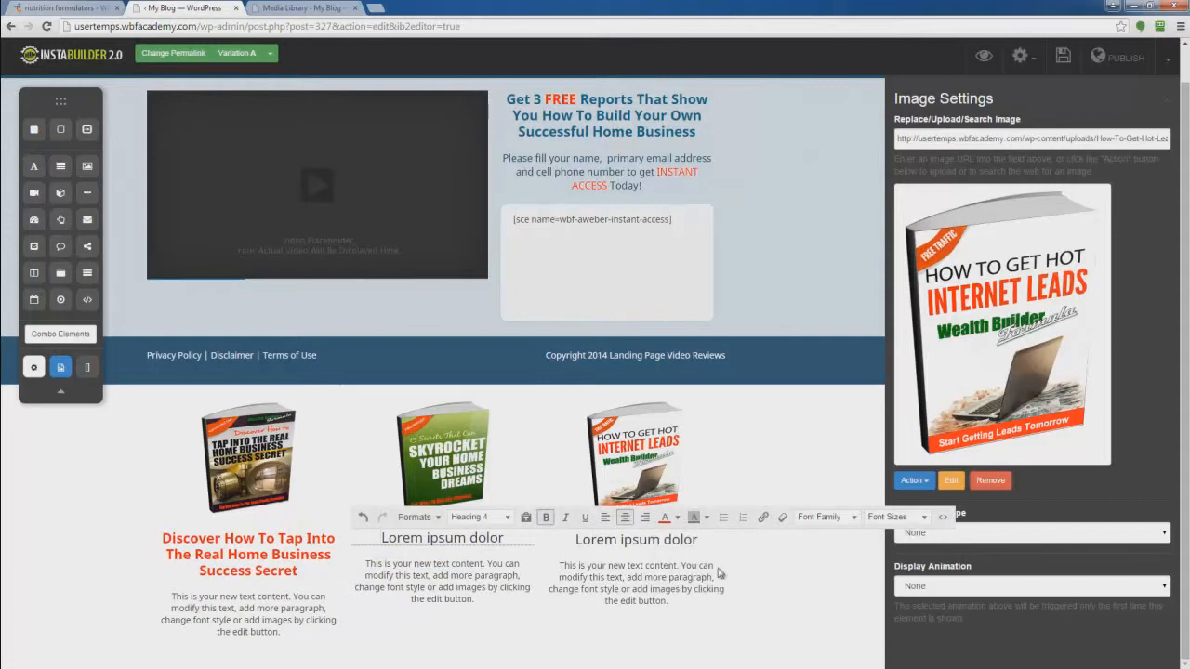
pyautogui.write('15 Secrets ')
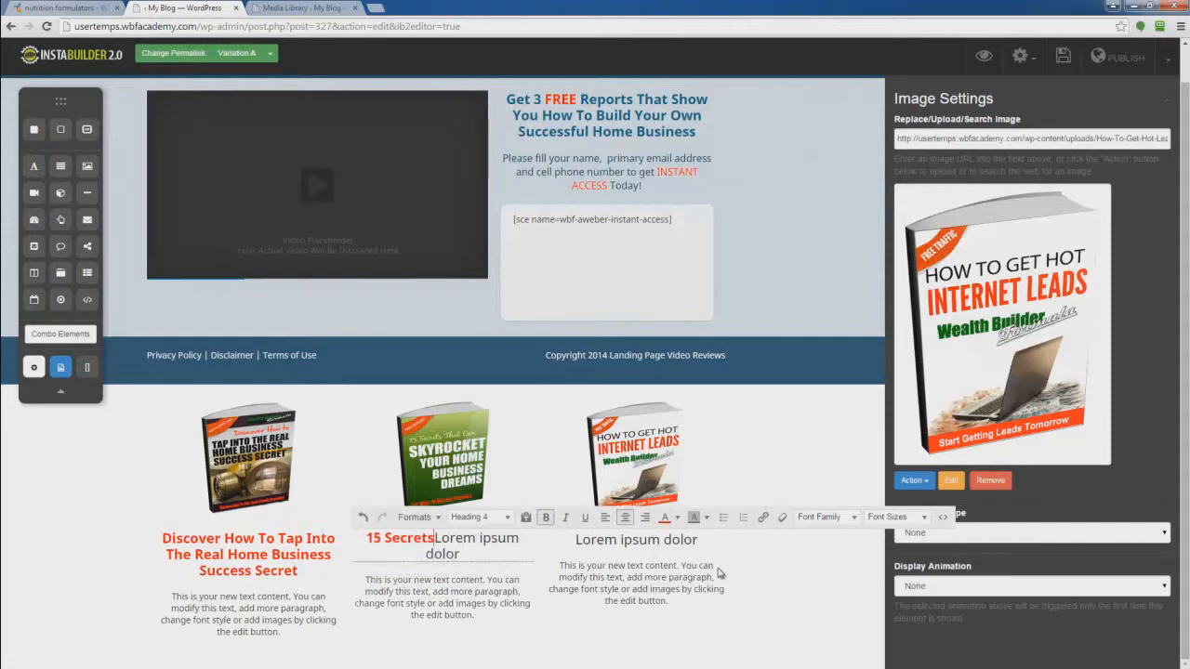
pyautogui.write('That Can Skyr')
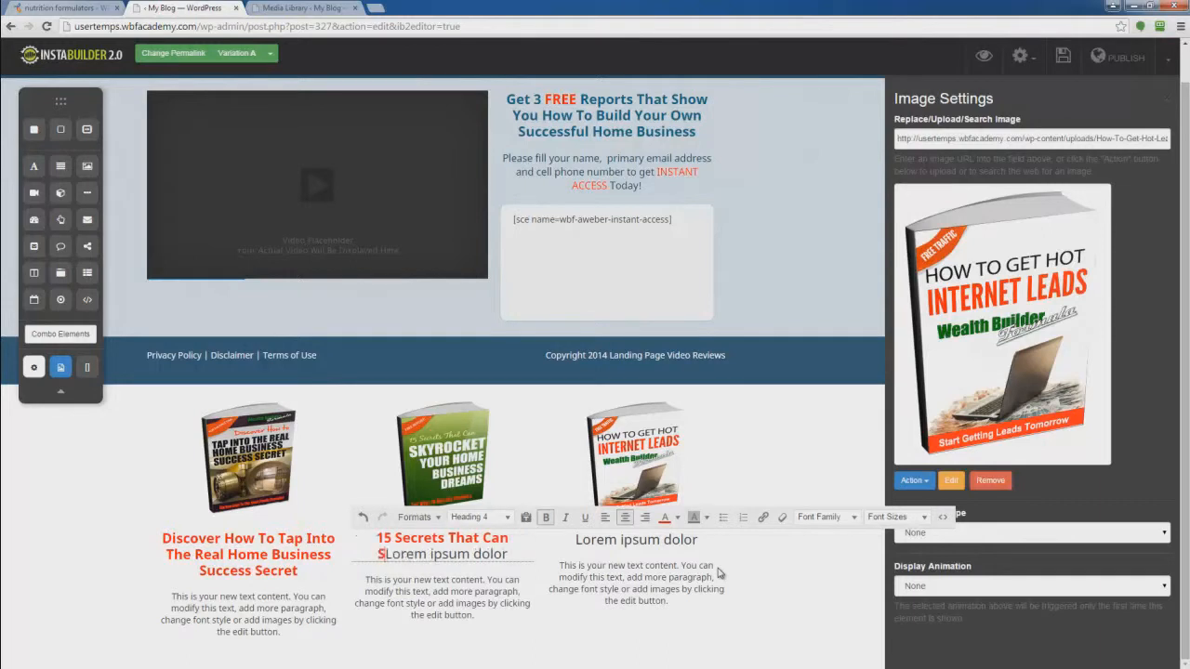
pyautogui.write('ocket Your Hom')
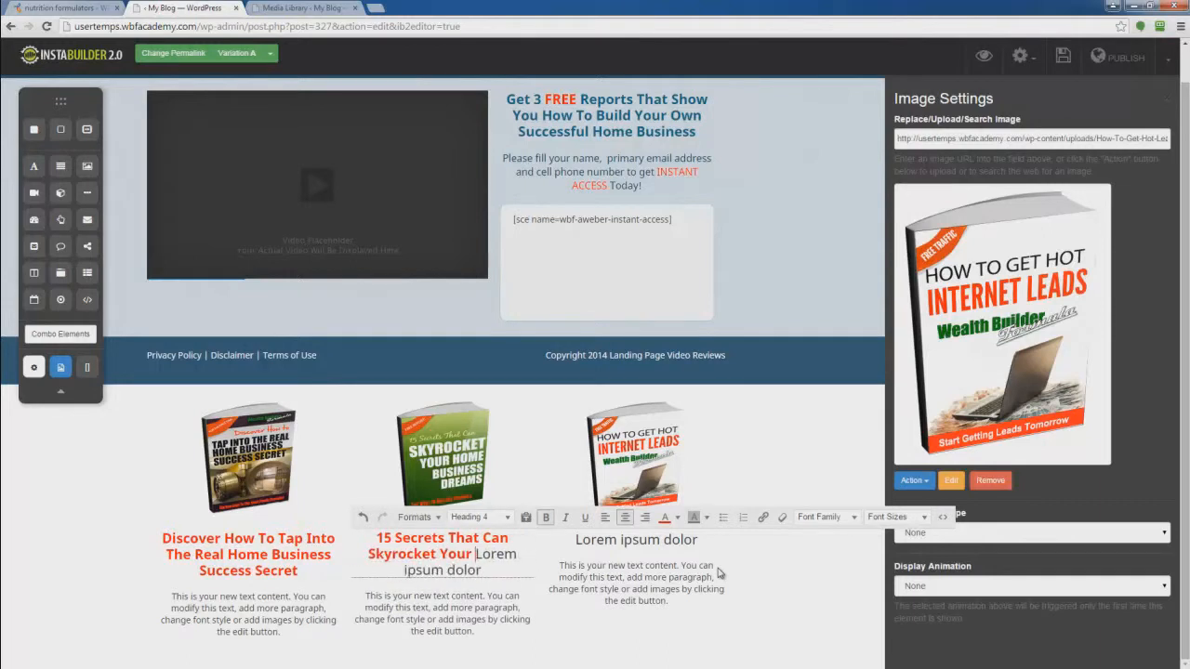
pyautogui.write('e Business Dreams')
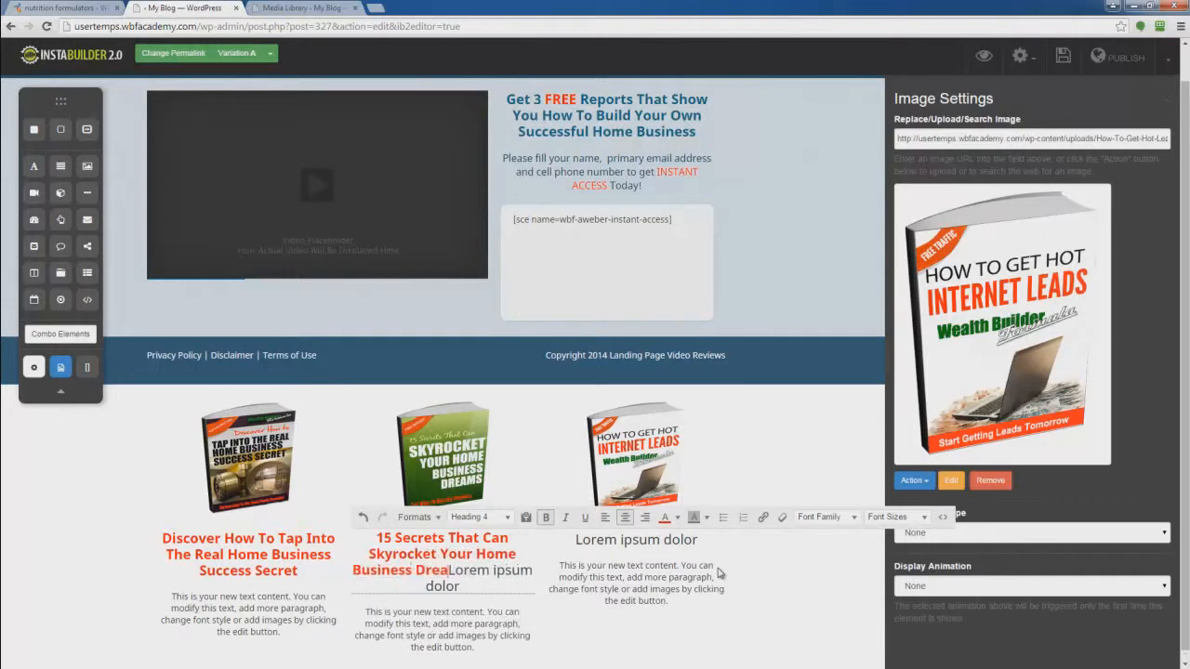
# - Delete the leftover "Lorem ipsum dolor" placeholder text from the end of the second column's heading
pyautogui.press('Delete')
pyautogui.press('Delete')
pyautogui.press('Delete')
pyautogui.press('Delete')
pyautogui.press('Delete')
pyautogui.press('Delete')
pyautogui.press('Delete')
pyautogui.press('Delete')
pyautogui.press('Delete')
pyautogui.press('Delete')
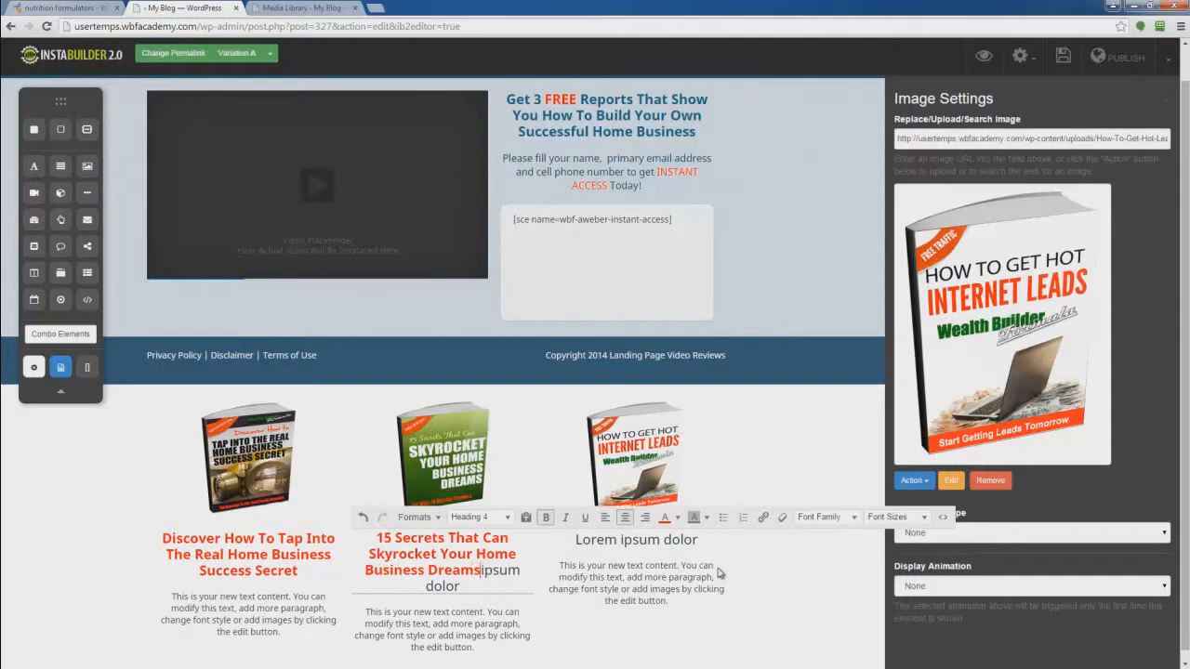
pyautogui.press('Delete')
pyautogui.press('Delete')
pyautogui.press('Delete')
pyautogui.press('Delete')
pyautogui.press('Delete')
pyautogui.press('Delete')
pyautogui.press('Delete')
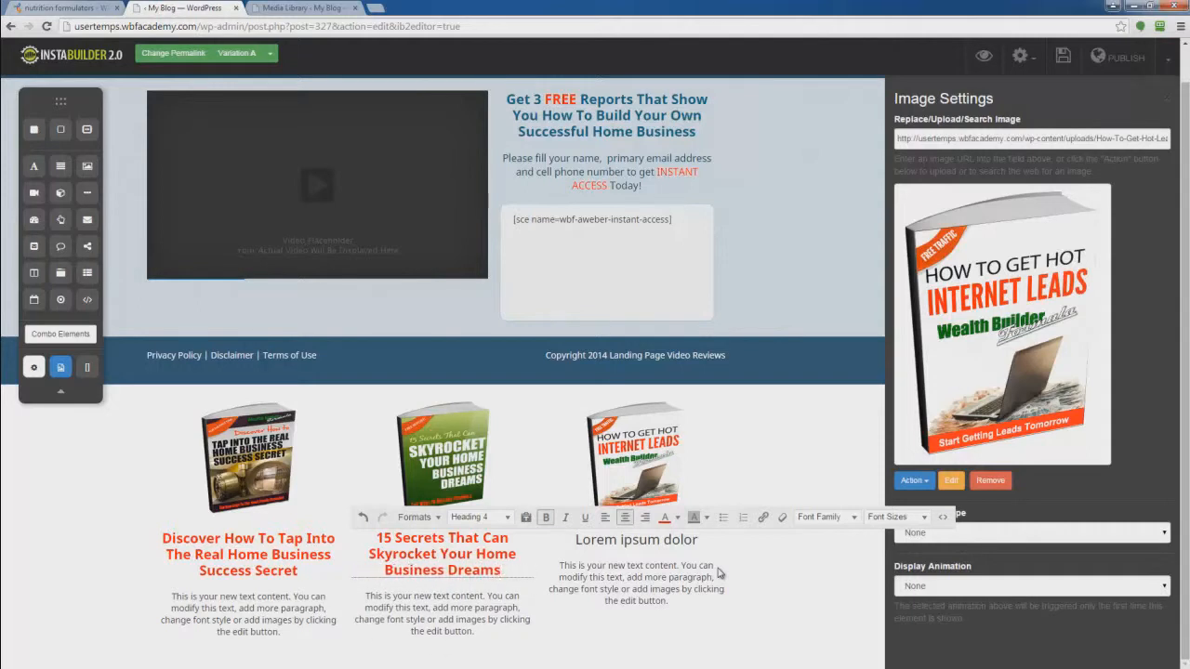
# - Insert "How To Get Hot Internet Leads" in bold red at the start of the third column's heading
pyautogui.click(653, 555)
pyautogui.click(631, 542)
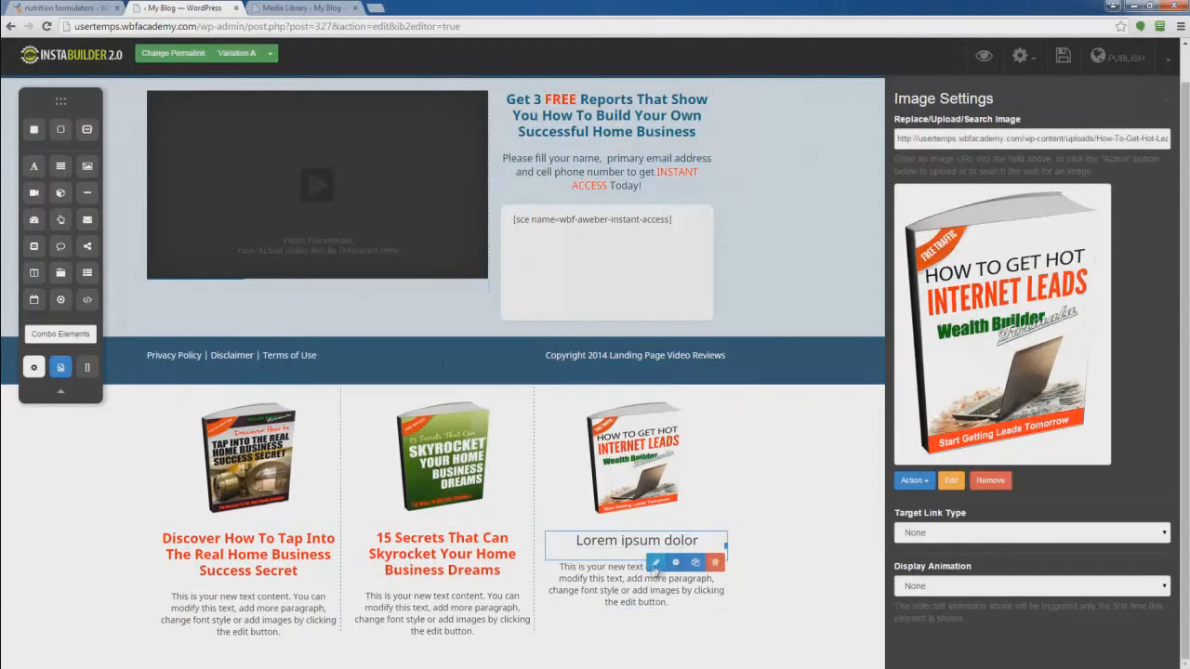
pyautogui.click(657, 564)
pyautogui.click(739, 519)
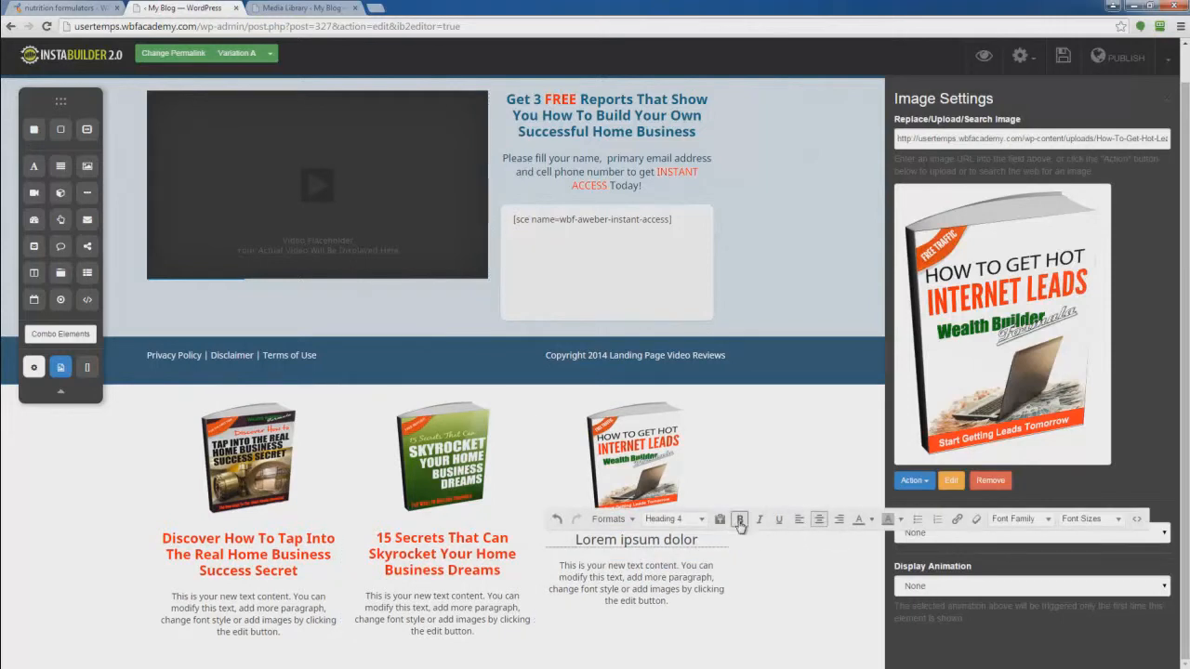
pyautogui.click(874, 521)
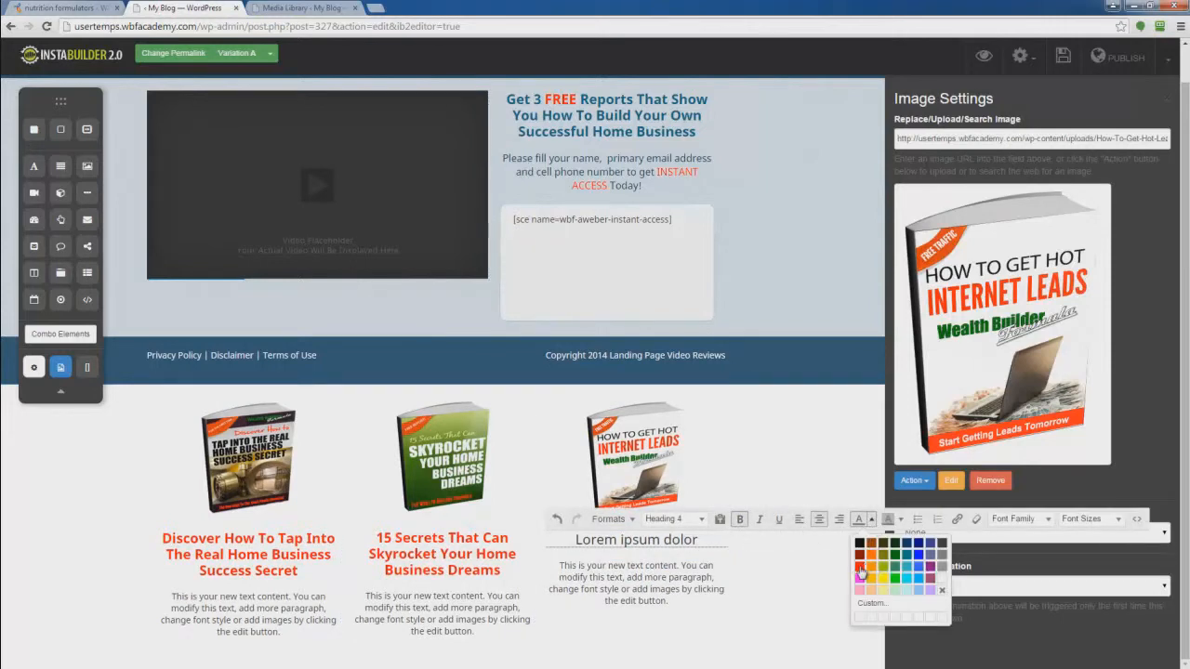
pyautogui.click(845, 572)
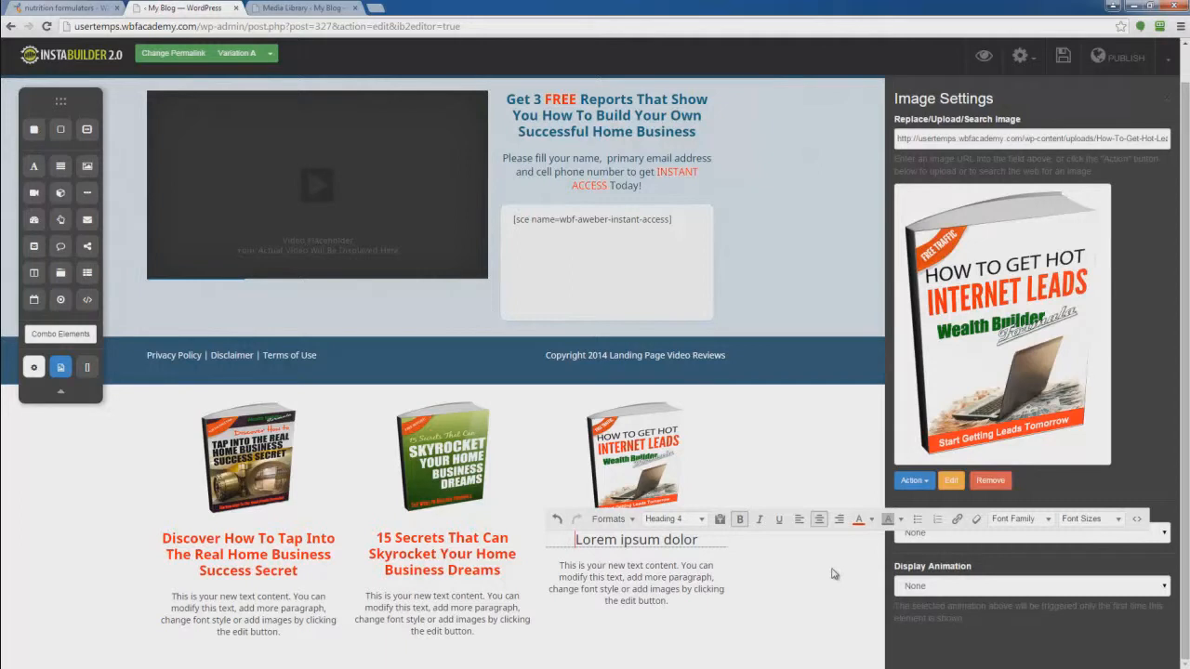
pyautogui.write('How To ')
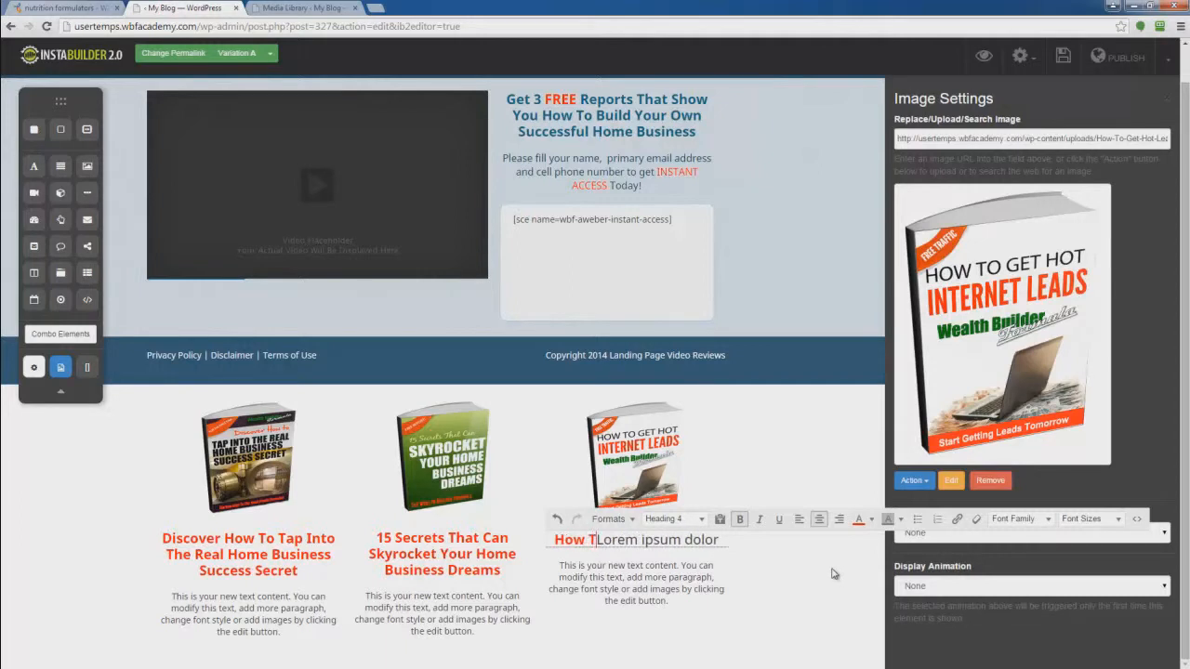
pyautogui.write('Get Hot In')
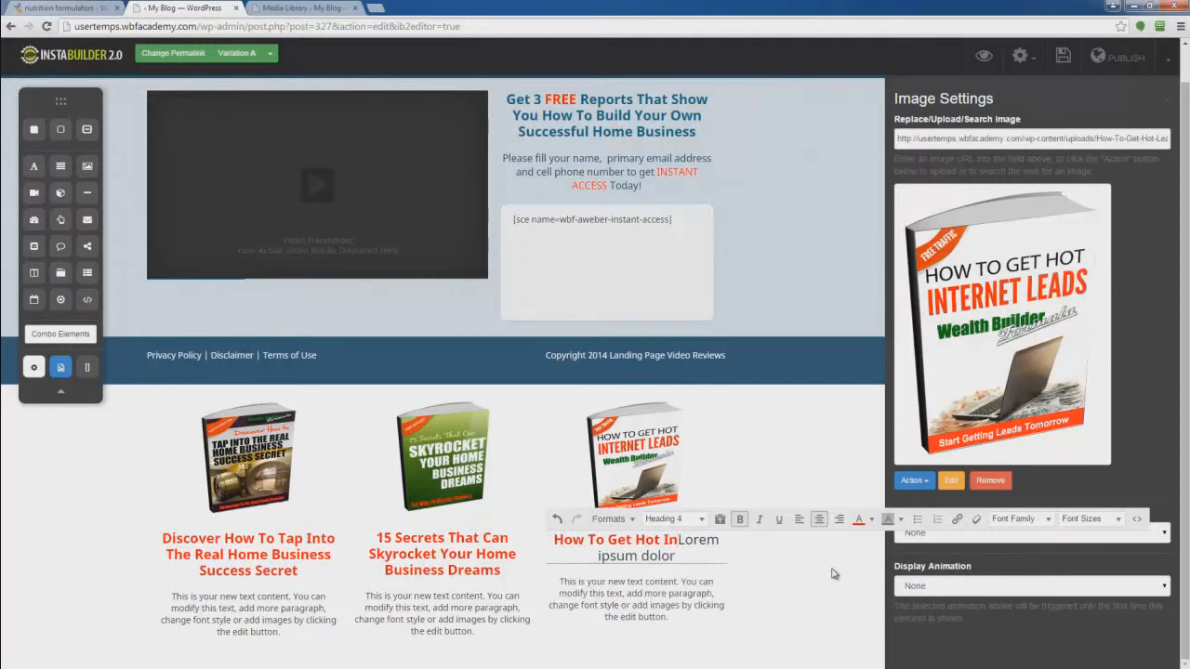
pyautogui.write('ternet Leads')
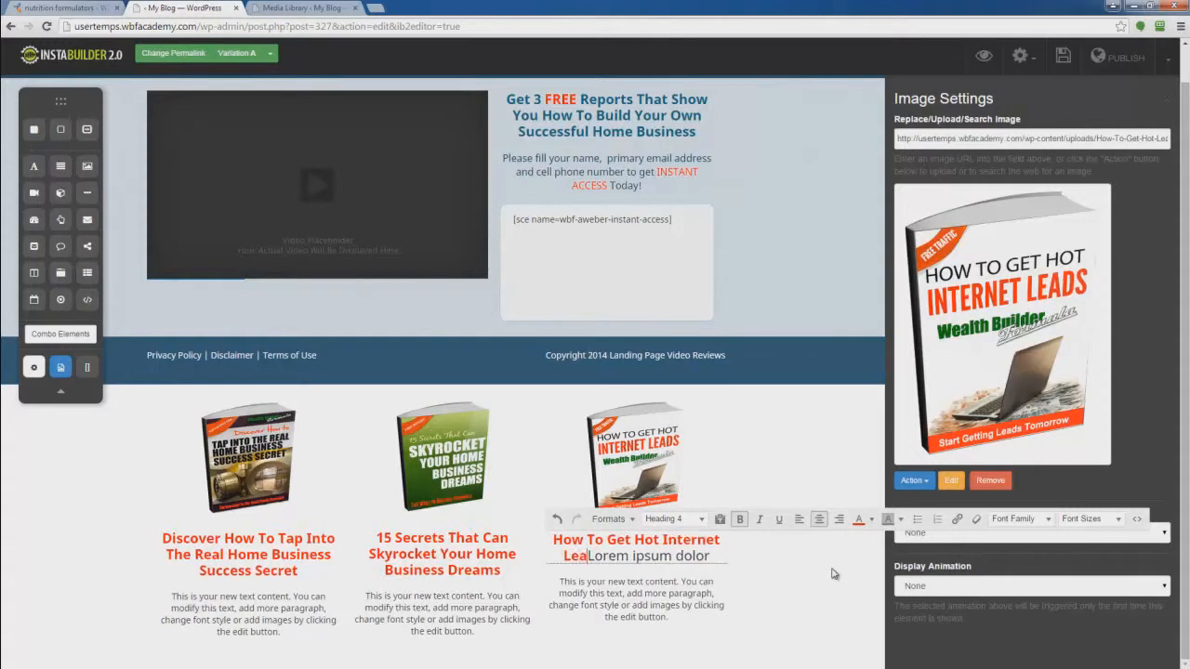
# - Delete the leftover "Lorem ipsum dolor" placeholder text from the end of the third column's heading
pyautogui.press('Delete')
pyautogui.press('Delete')
pyautogui.press('Delete')
pyautogui.press('Delete')
pyautogui.press('Delete')
pyautogui.press('Delete')
pyautogui.press('Delete')
pyautogui.press('Delete')
pyautogui.press('Delete')
pyautogui.press('Delete')
pyautogui.press('Delete')
pyautogui.press('Delete')
pyautogui.press('Delete')
pyautogui.press('Delete')
pyautogui.press('Delete')
pyautogui.press('Delete')
pyautogui.press('Delete')
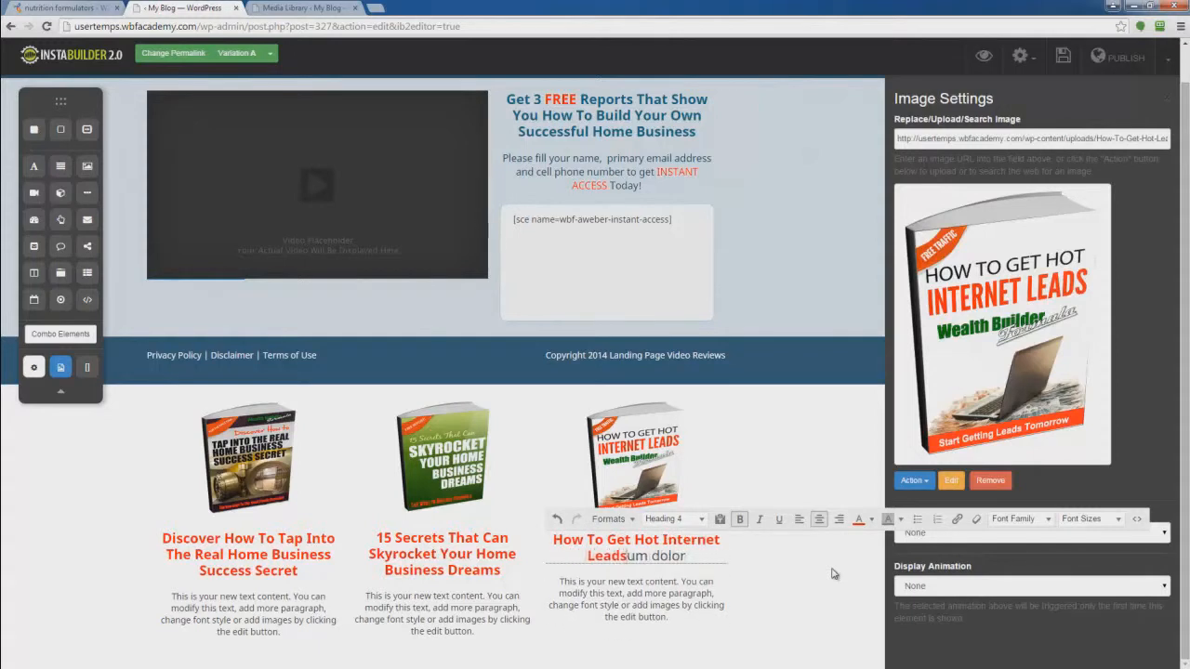
pyautogui.press('Delete')
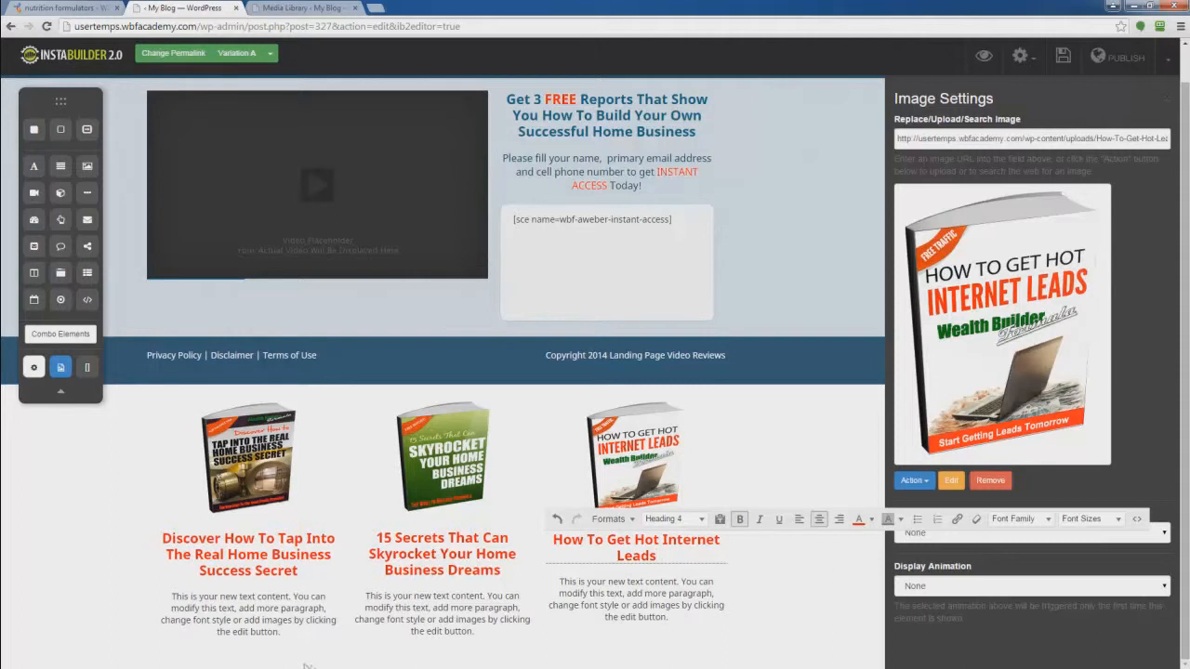
# - Replace the first column's placeholder paragraph with "Write some descriptive text here about the report"
pyautogui.click(245, 629)
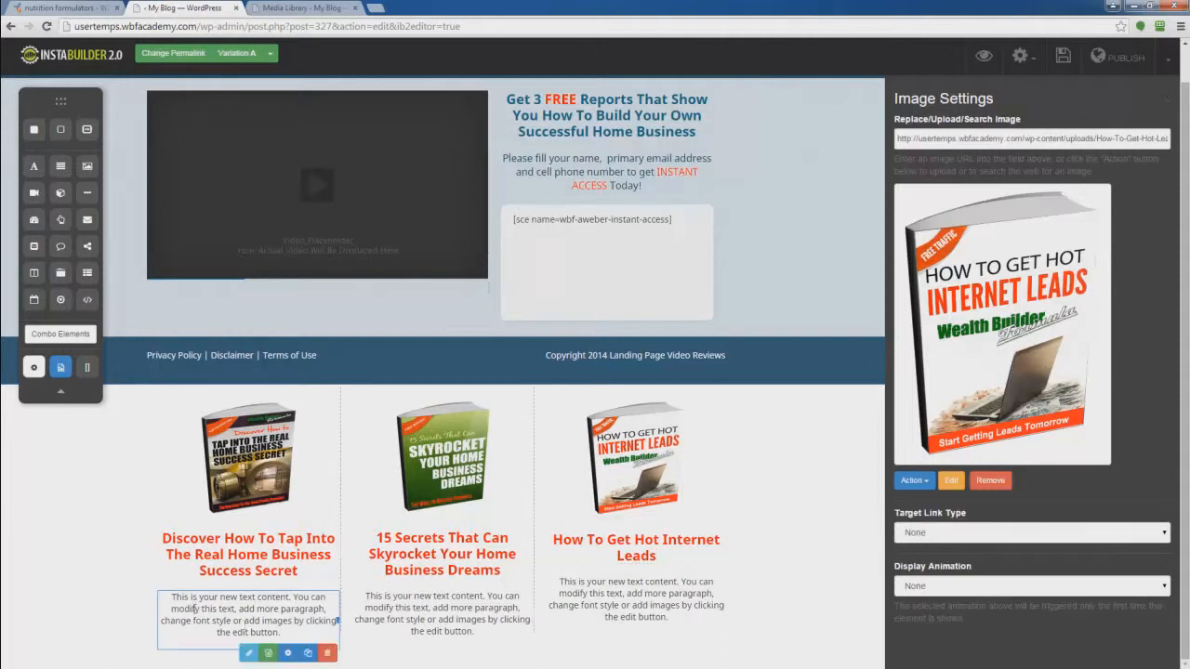
pyautogui.click(248, 653)
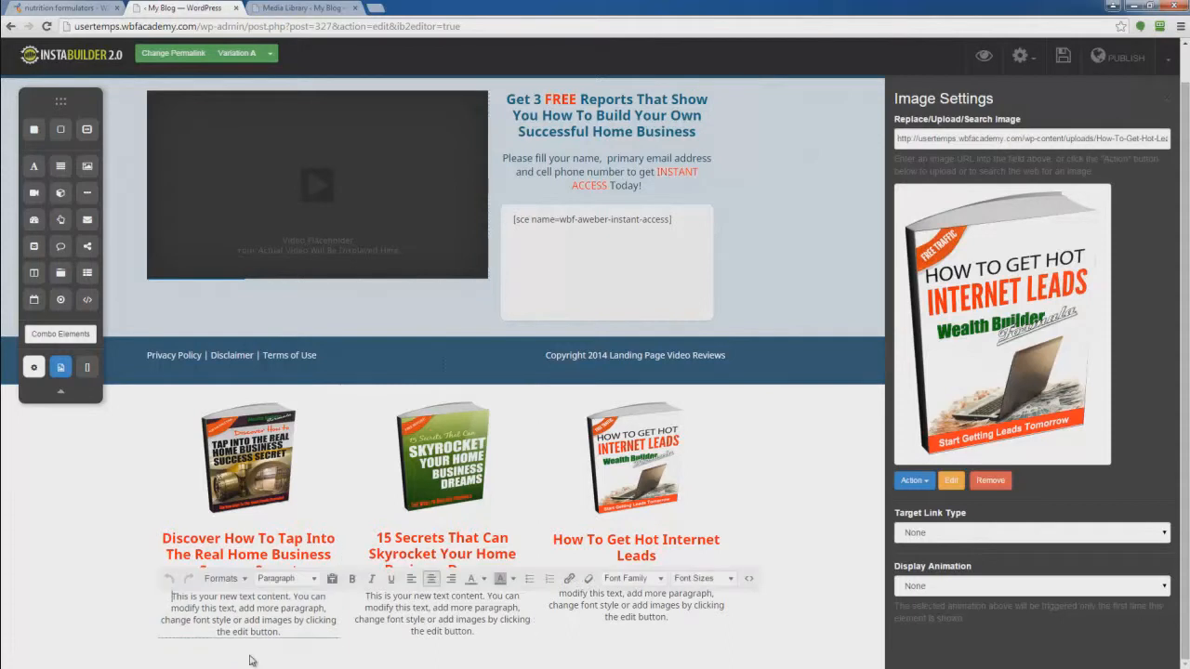
pyautogui.hotkey('ctrl', 'a')
pyautogui.write('Write some descriptive')
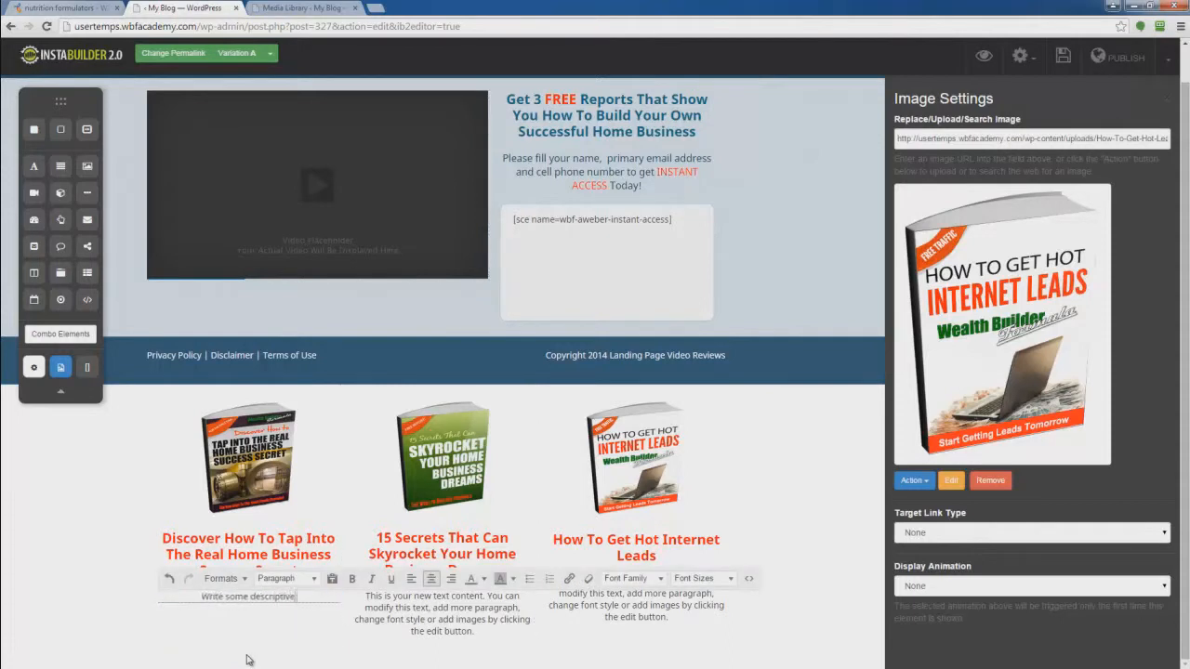
pyautogui.write(' text here about')
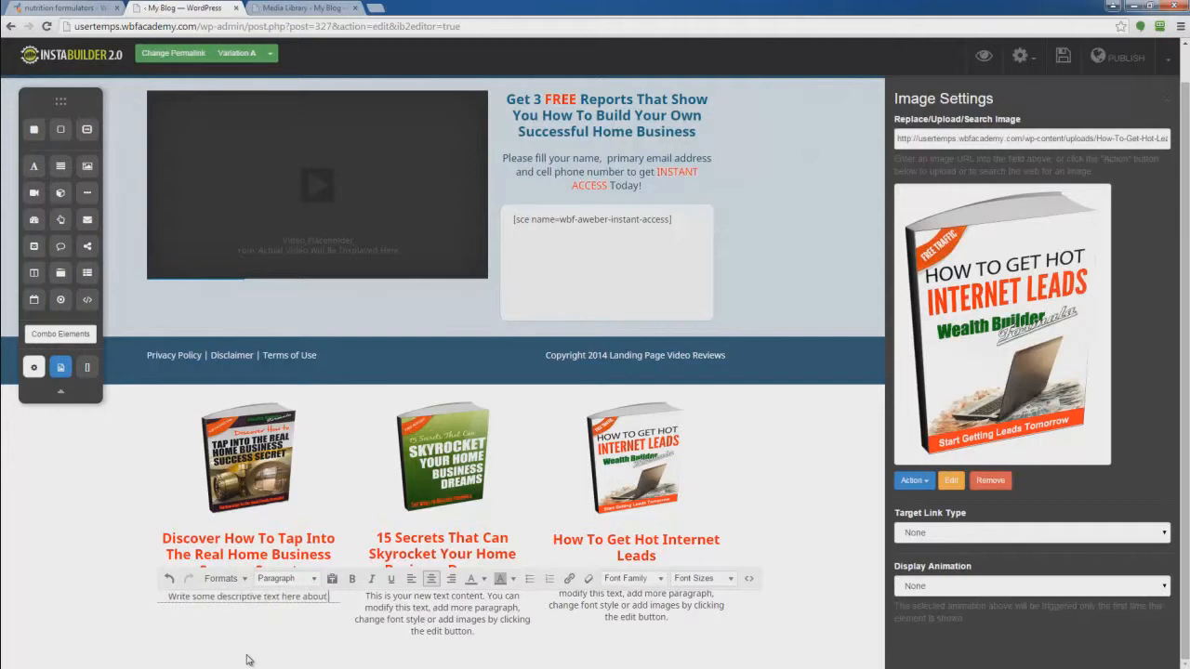
pyautogui.write(' the report')
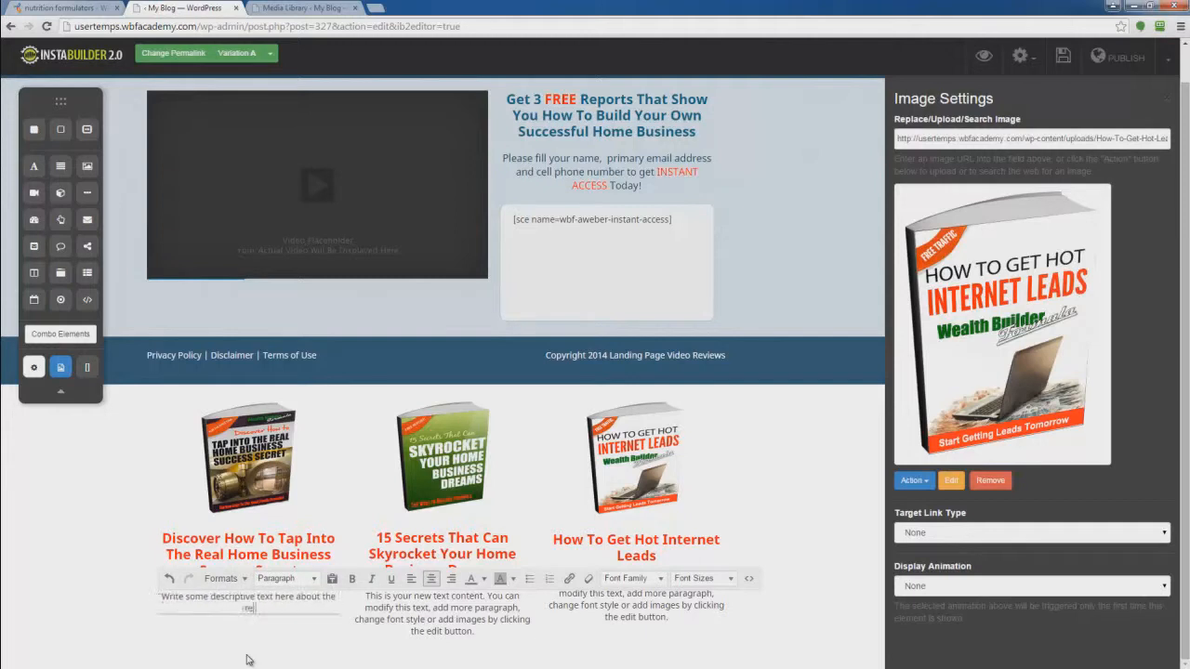
# - Replace the second column's placeholder paragraph with "Write some descriptive text here about this report"
pyautogui.click(458, 620)
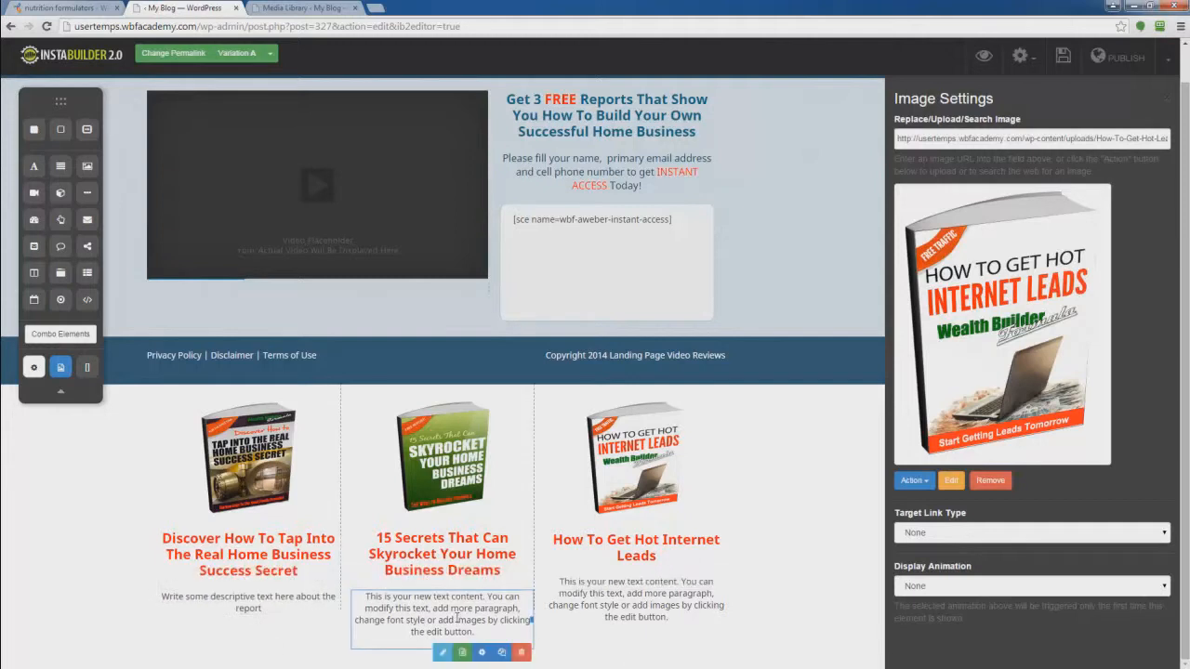
pyautogui.click(445, 652)
pyautogui.hotkey('ctrl', 'a')
pyautogui.press('BackSpace')
pyautogui.write('Write some descriptive text here')
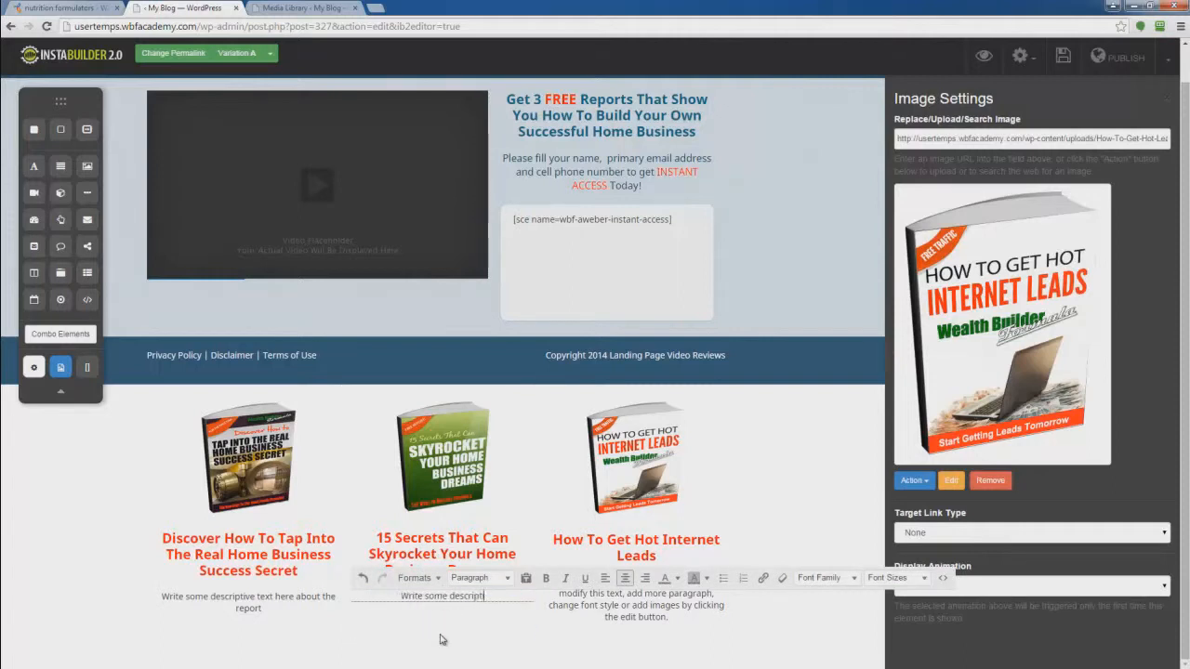
pyautogui.write(' about this report')
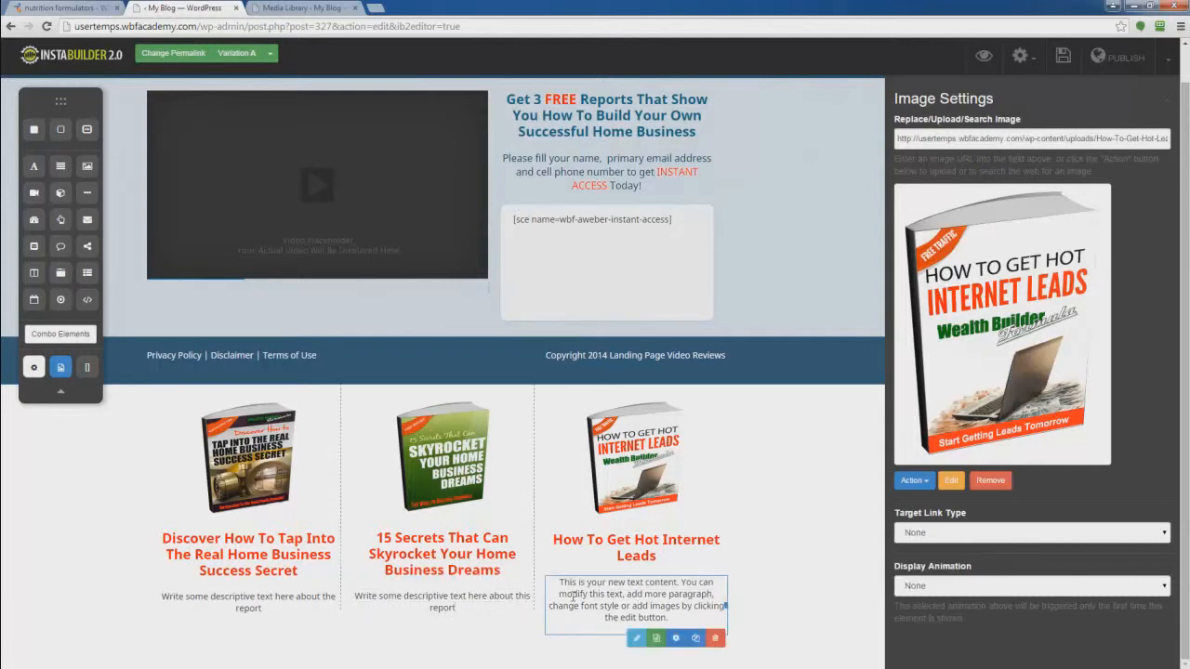
# - Replace the third column's placeholder paragraph with "Write some descriptive text here about this report"
pyautogui.click(636, 638)
pyautogui.hotkey('ctrl', 'a')
pyautogui.write('Write some')
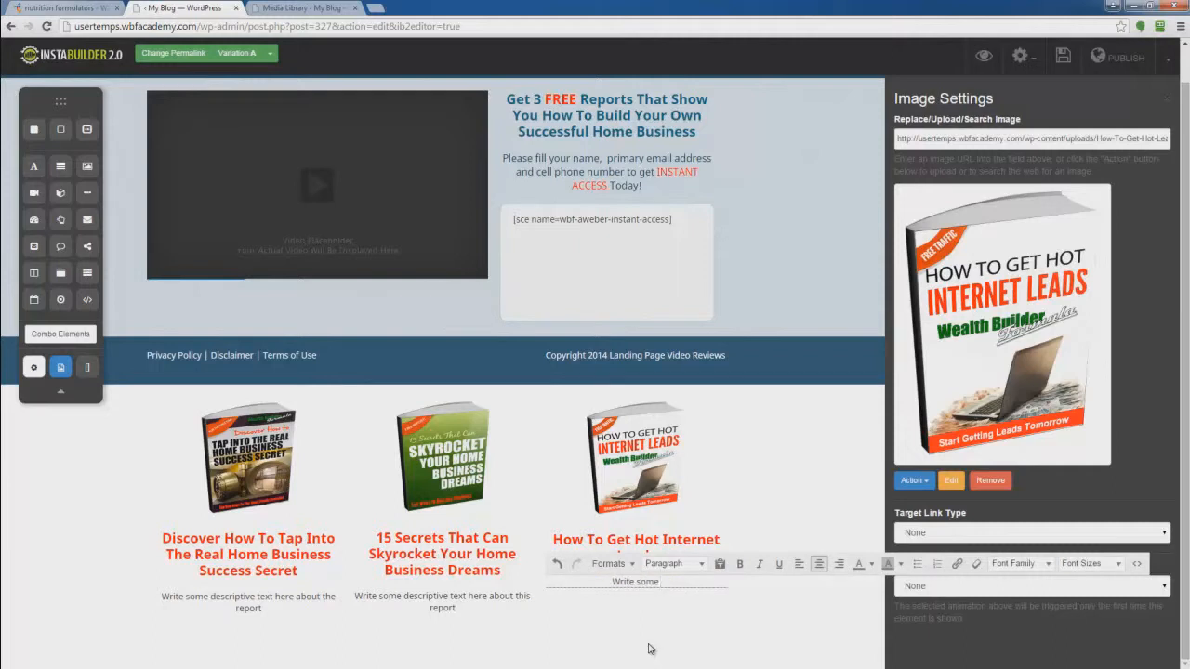
pyautogui.write(' descriptive text here about this report')
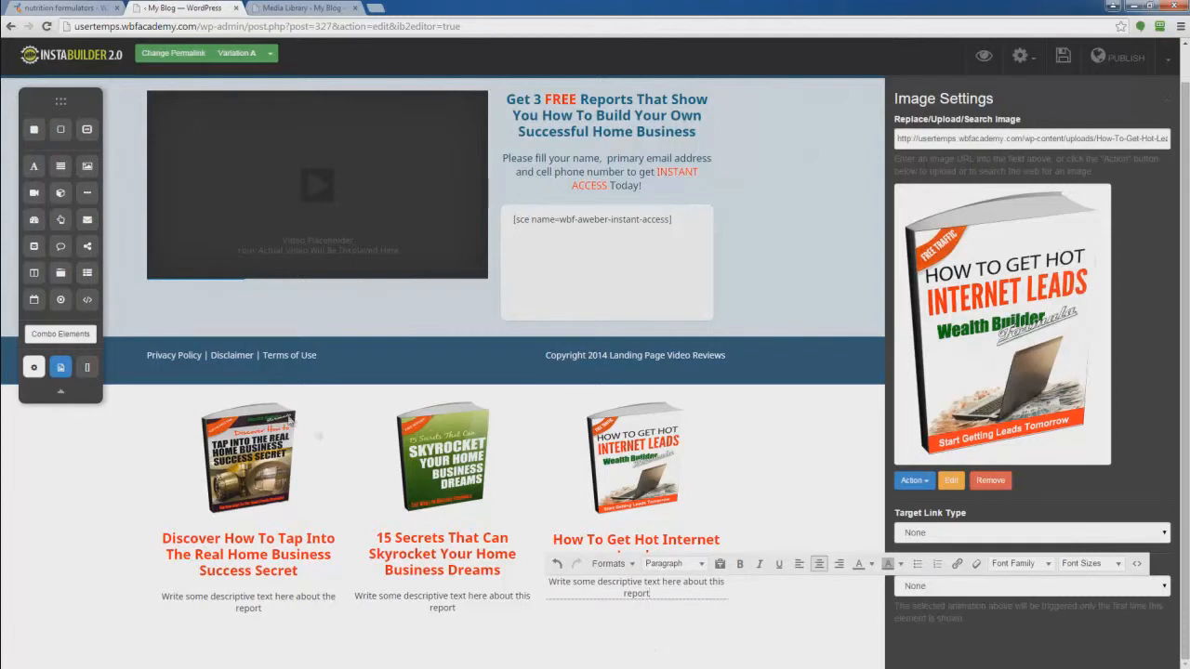
# - Delete the "Privacy Policy | Disclaimer | Terms of Use" text element from the blue footer bar
pyautogui.click(251, 356)
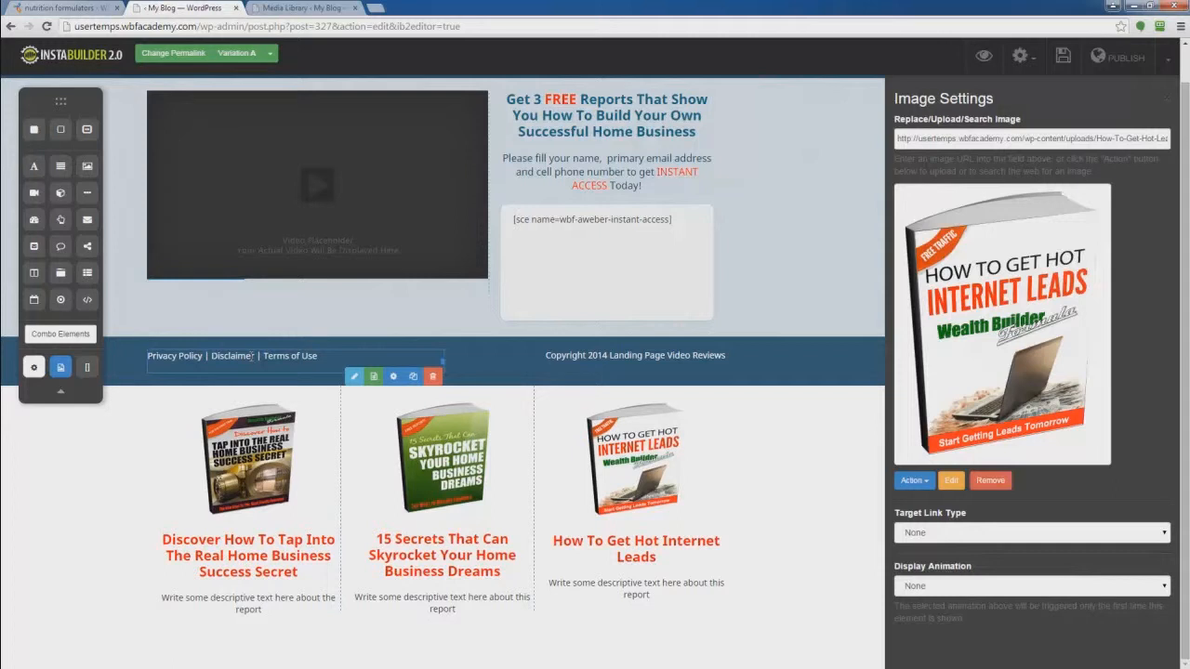
pyautogui.click(433, 376)
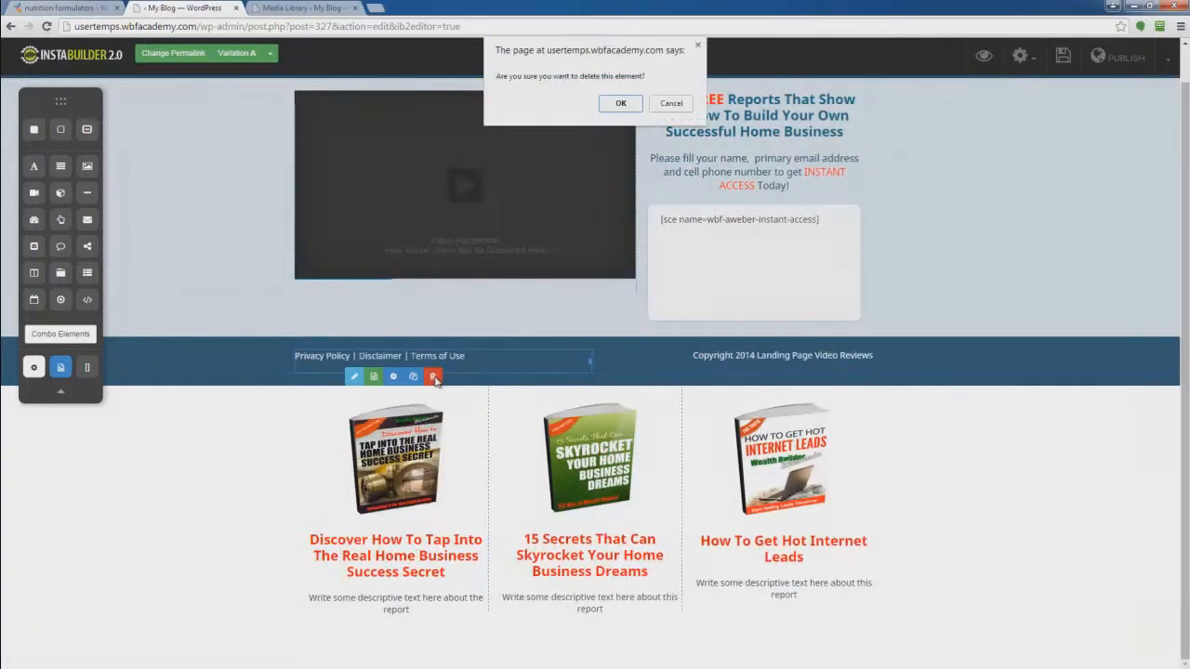
pyautogui.click(621, 104)
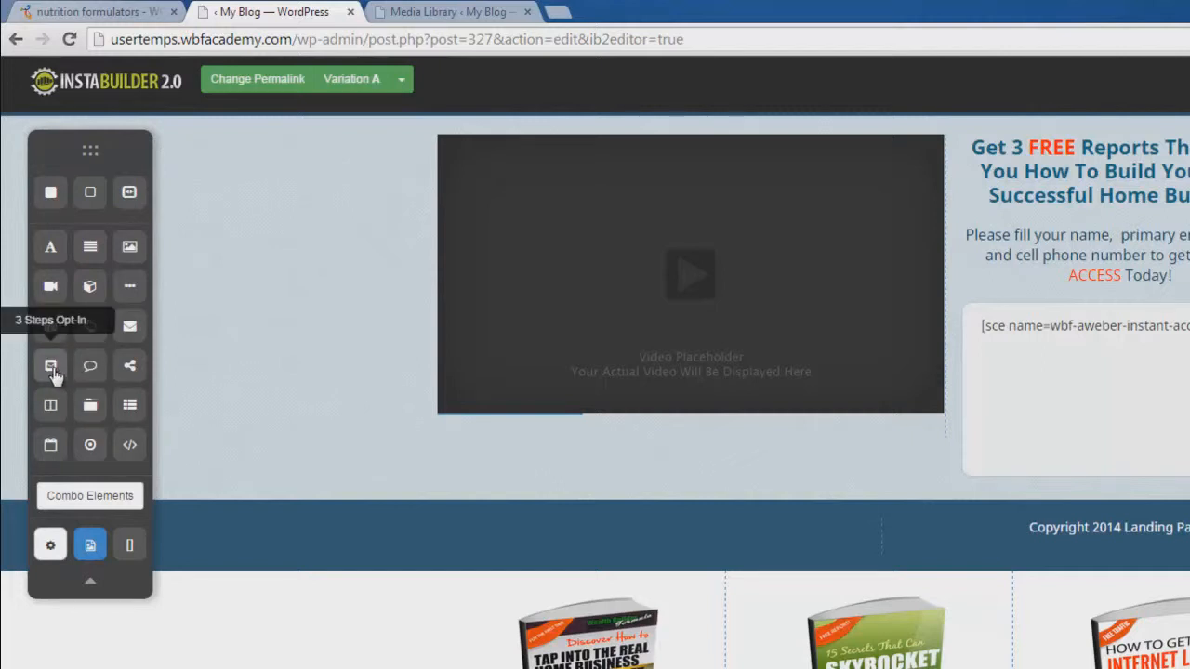
# - Add a menu element to the empty area of the blue footer bar and assign the "bottom menu" to it
pyautogui.moveTo(133, 410); pyautogui.dragTo(737, 525)
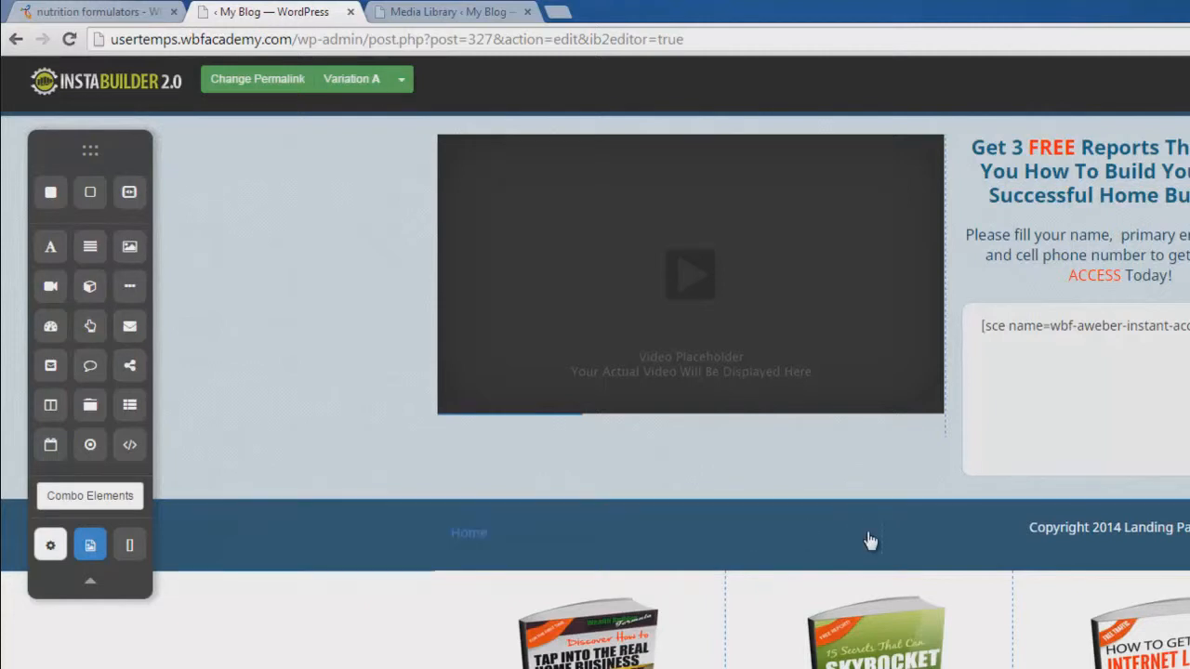
pyautogui.click(492, 541)
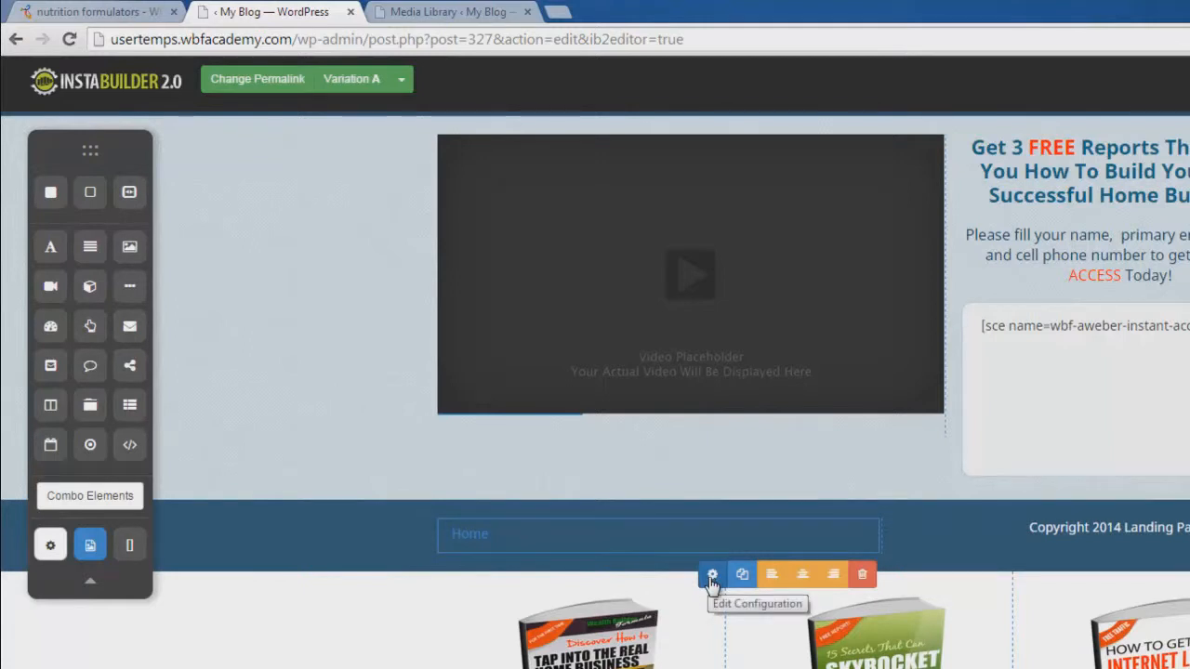
pyautogui.click(712, 576)
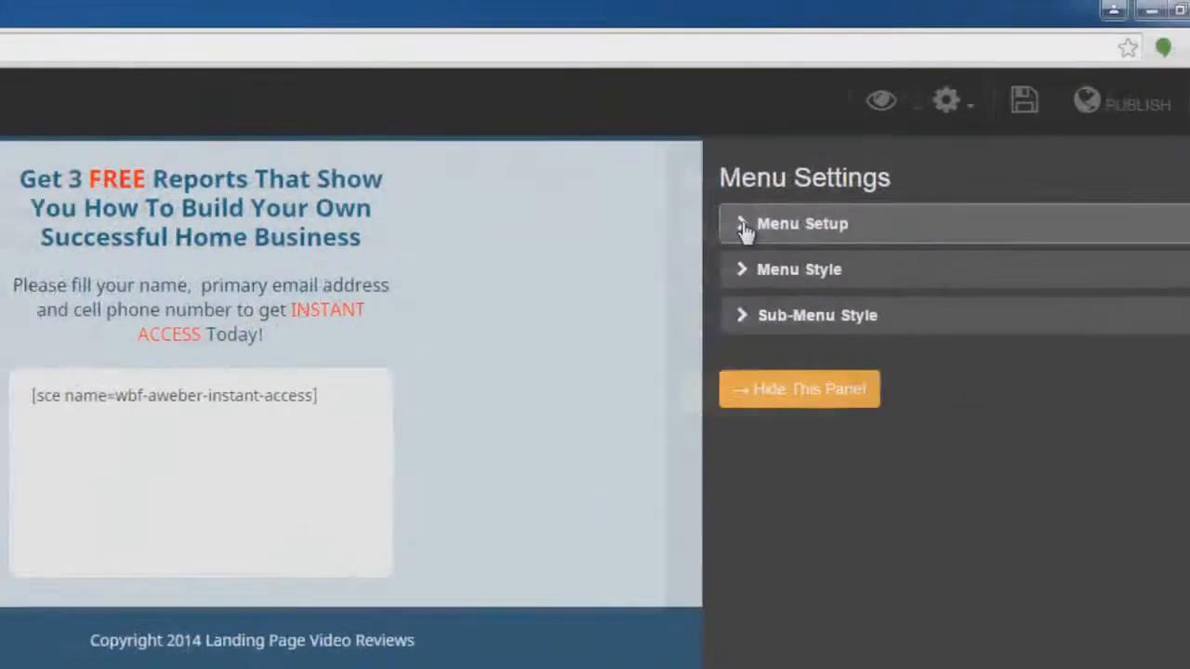
pyautogui.click(746, 228)
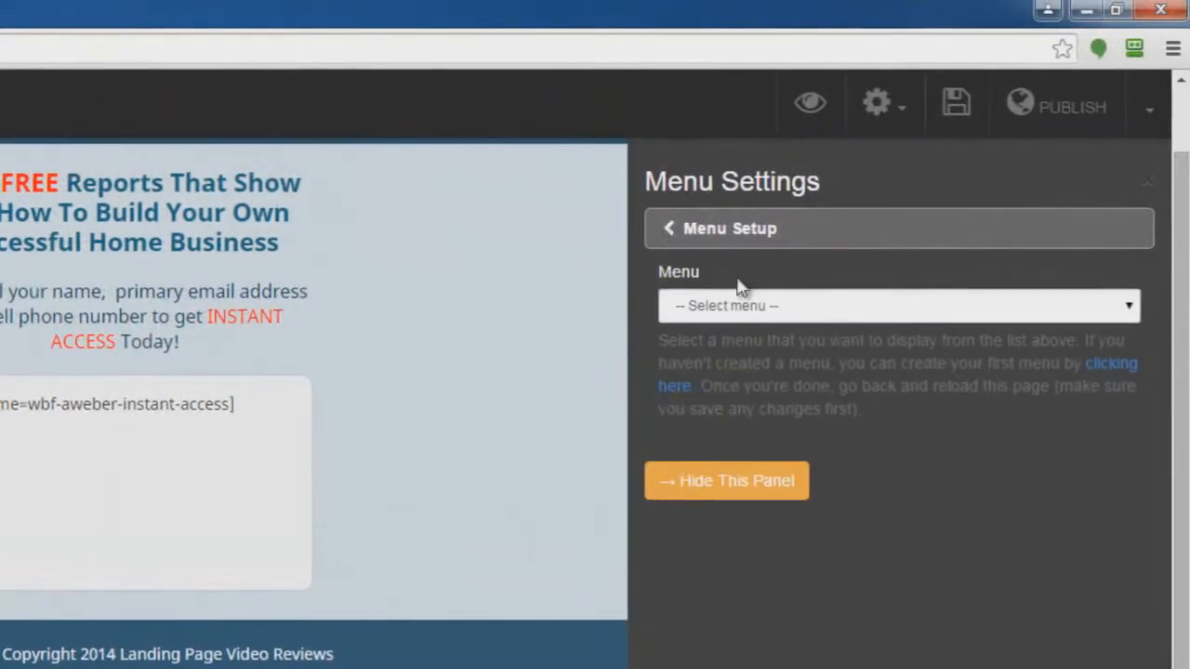
pyautogui.click(741, 310)
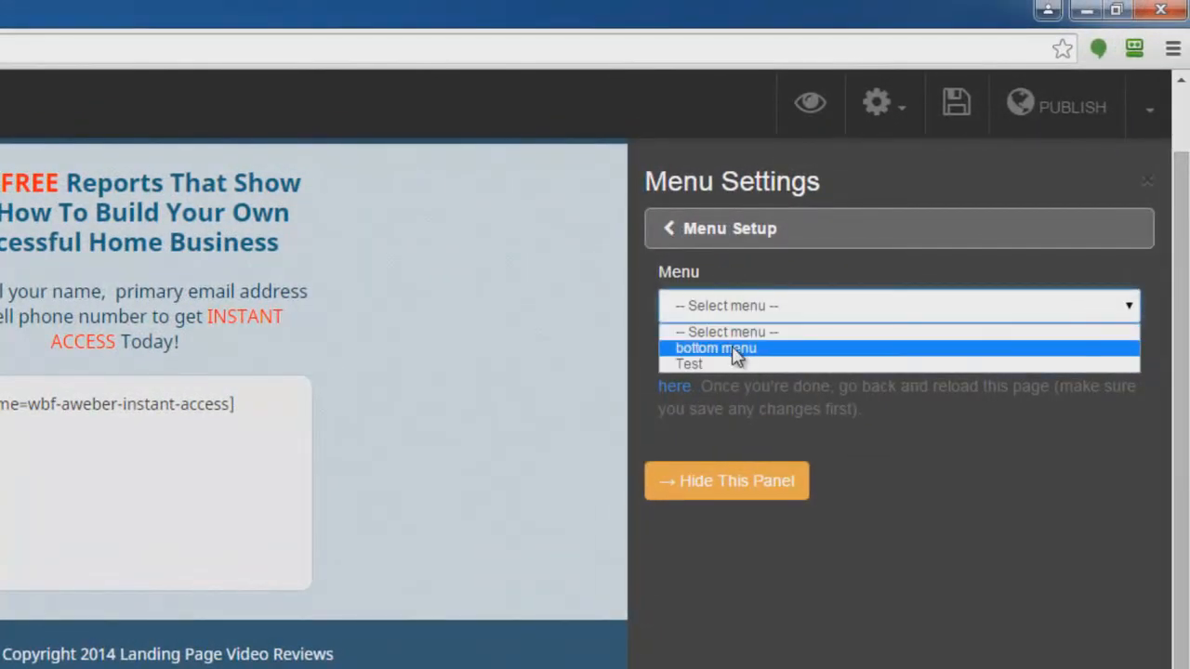
pyautogui.click(737, 348)
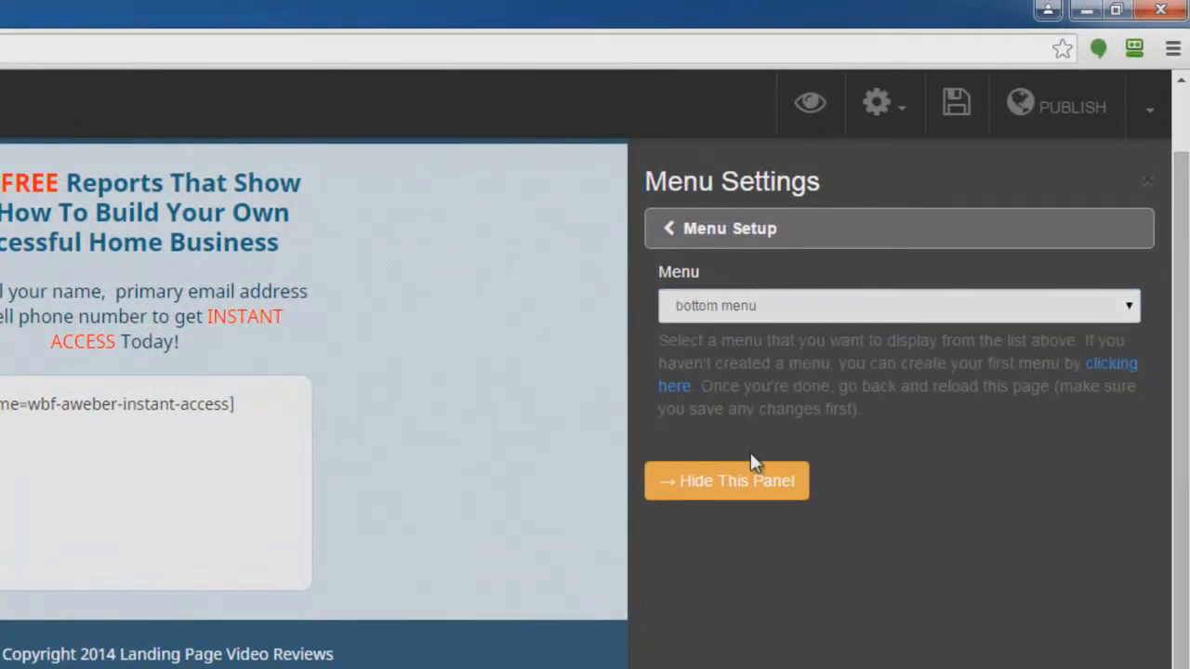
# - Set the footer menu's text color to white (#ffffff)
pyautogui.click(671, 231)
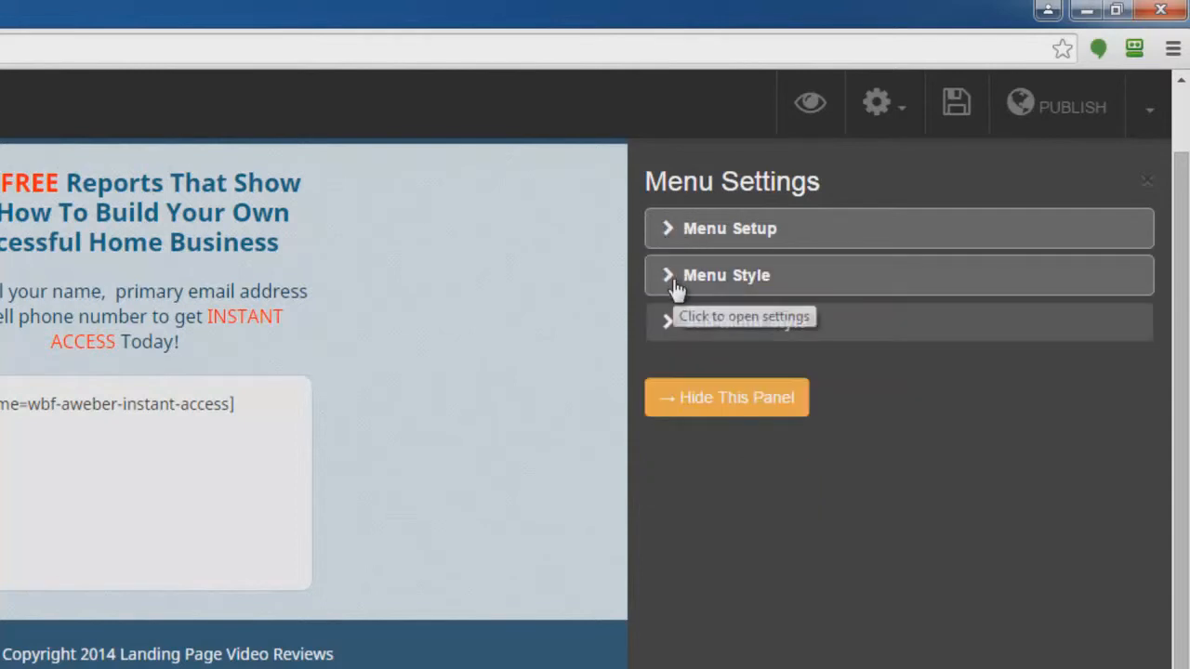
pyautogui.click(673, 277)
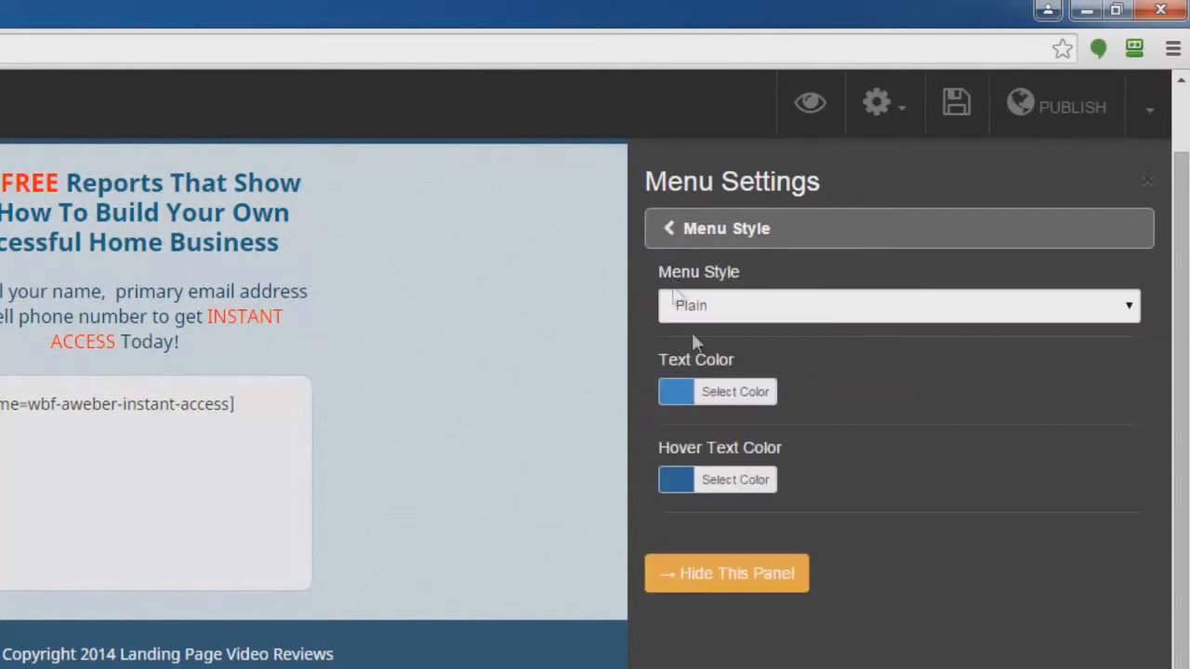
pyautogui.click(724, 400)
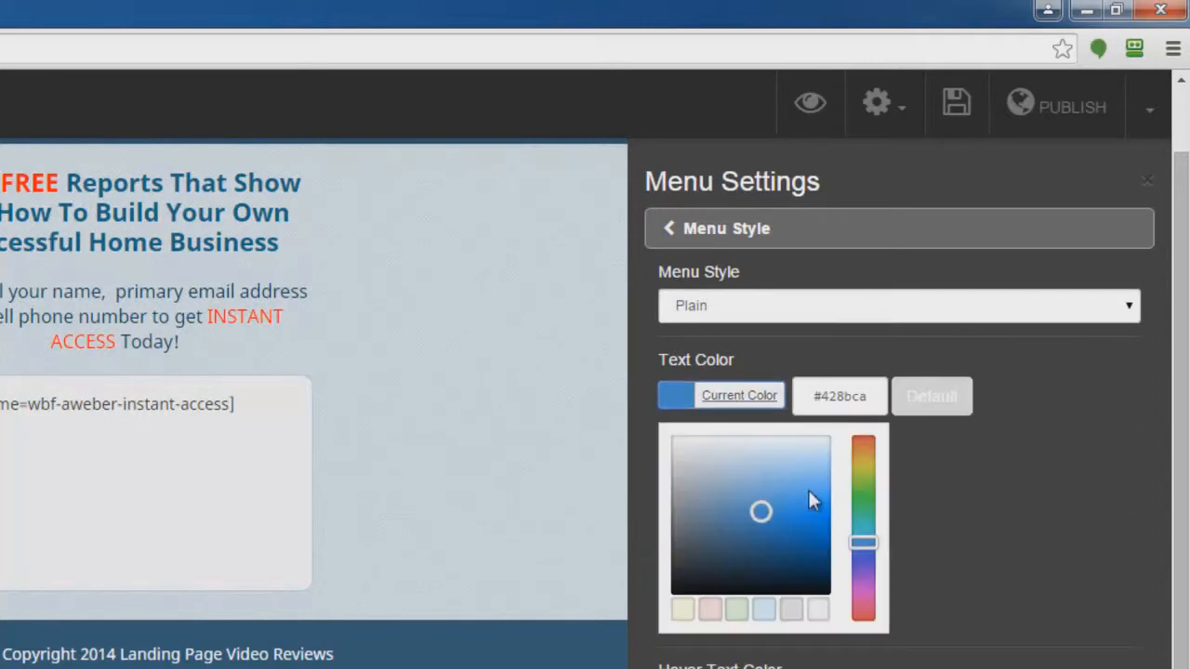
pyautogui.moveTo(768, 511); pyautogui.dragTo(836, 432)
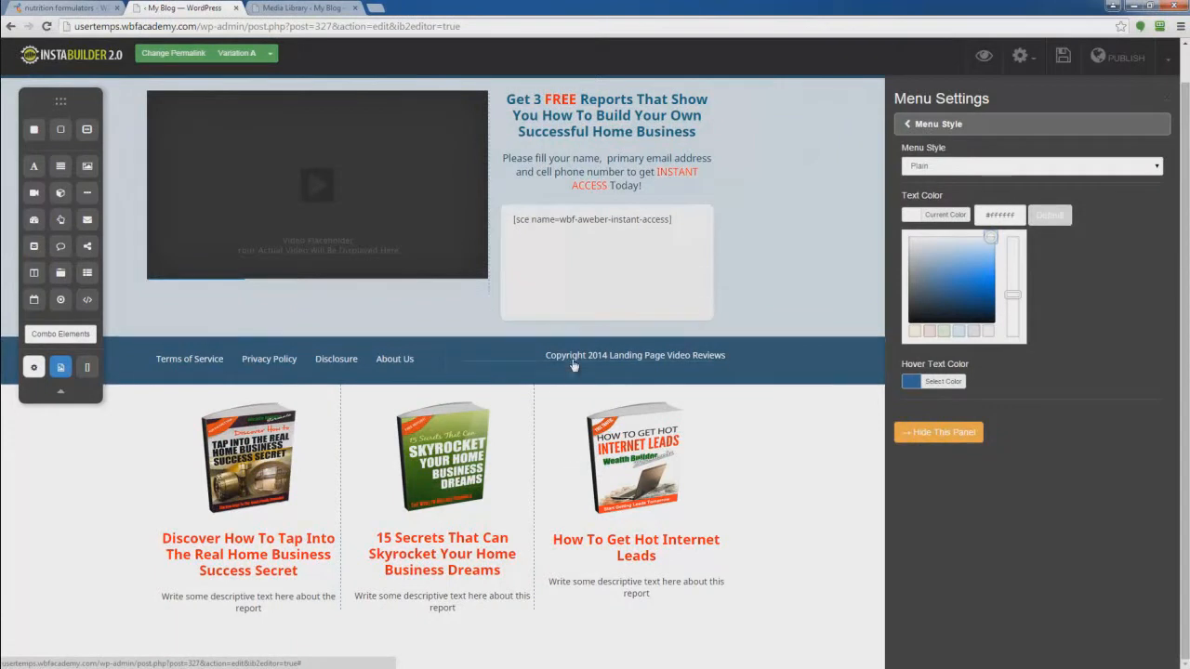
# - Change the footer's copyright line to "Copyright 2015 Wealth Builder Formula"
pyautogui.moveTo(577, 362)
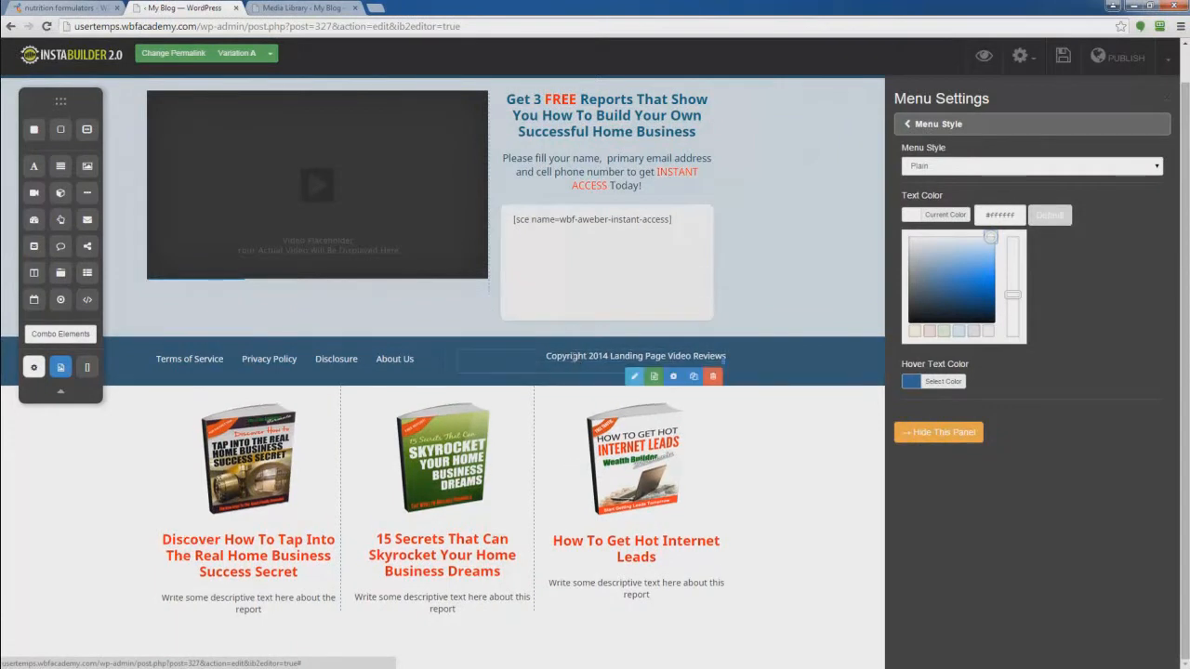
pyautogui.click(637, 377)
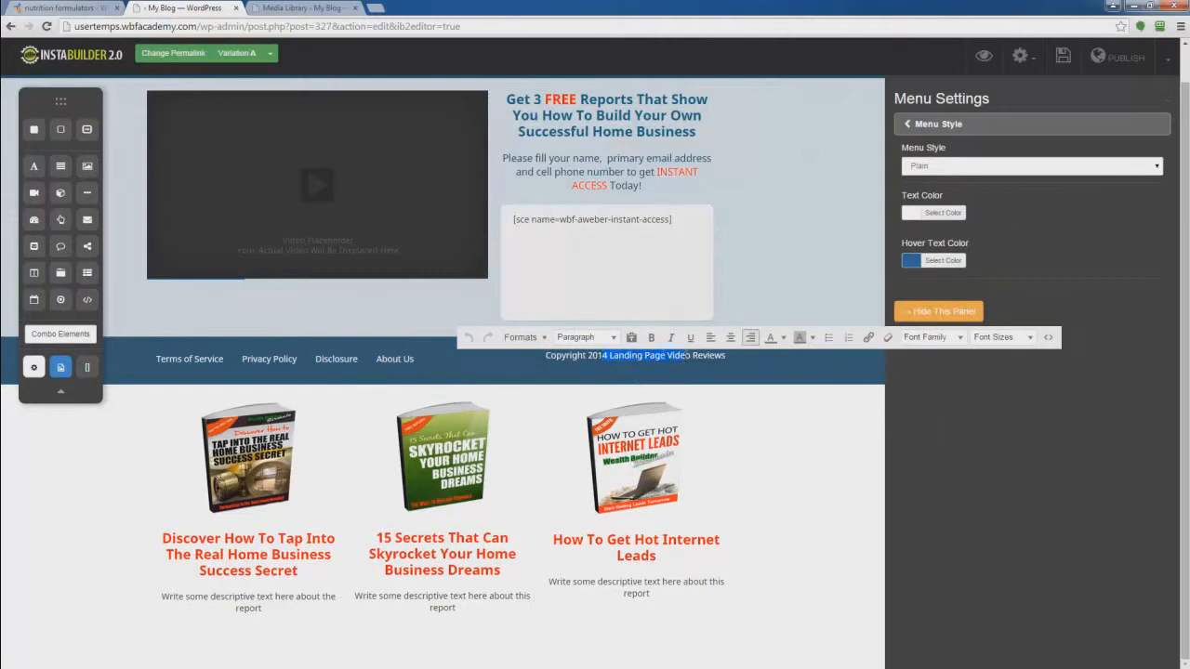
pyautogui.moveTo(686, 356); pyautogui.dragTo(724, 356)
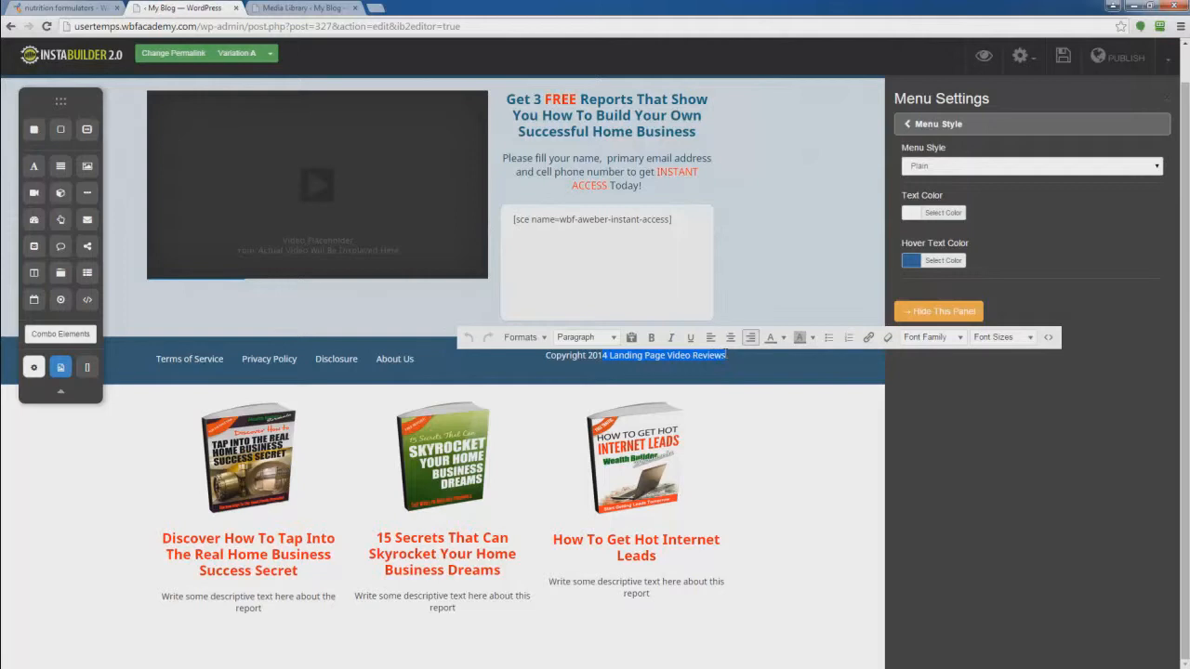
pyautogui.write('5')
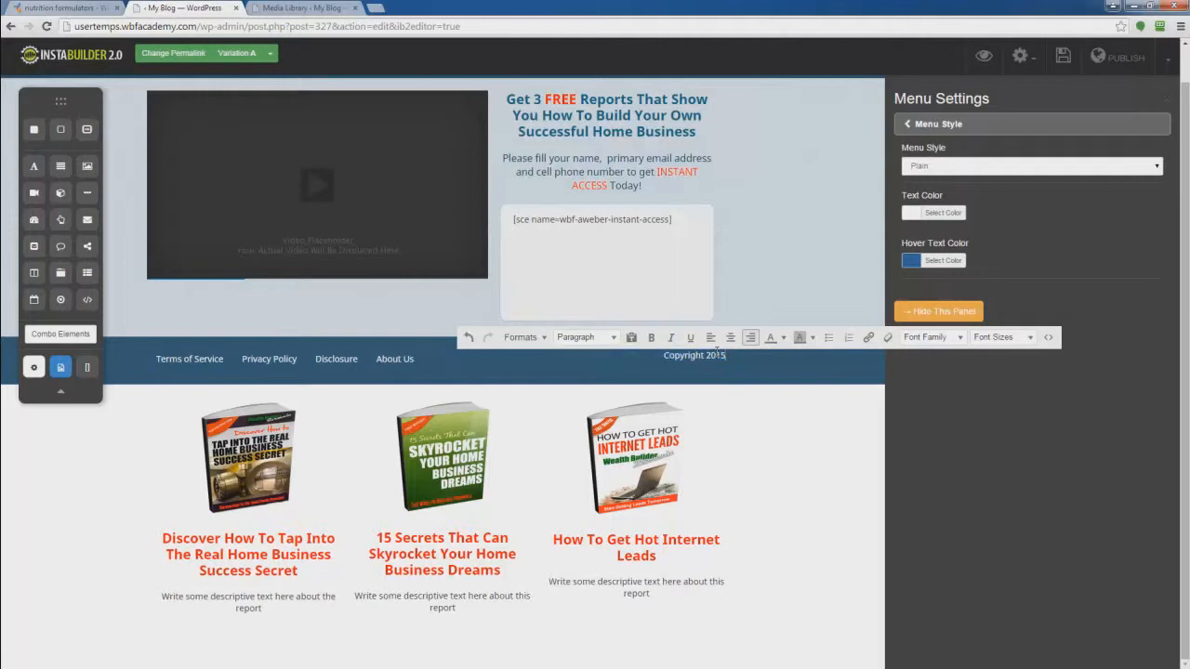
pyautogui.write(' Wealth Builder Formula')
# - Save the page, check it in the preview and return to the editor
pyautogui.click(1064, 57)
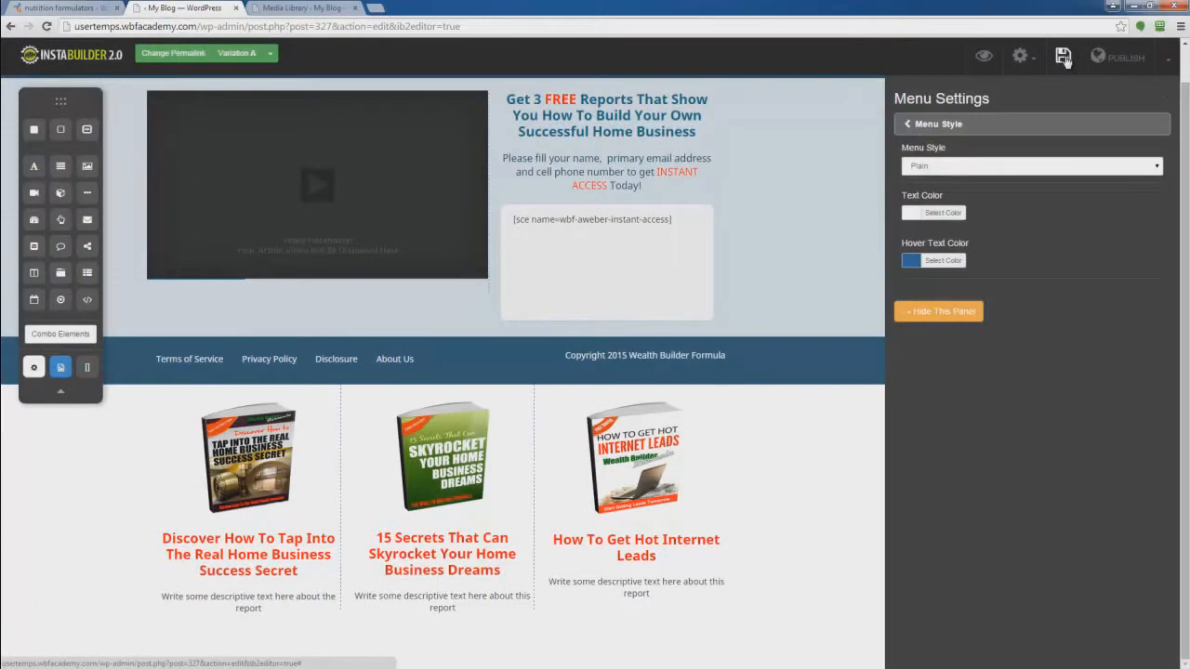
pyautogui.click(984, 58)
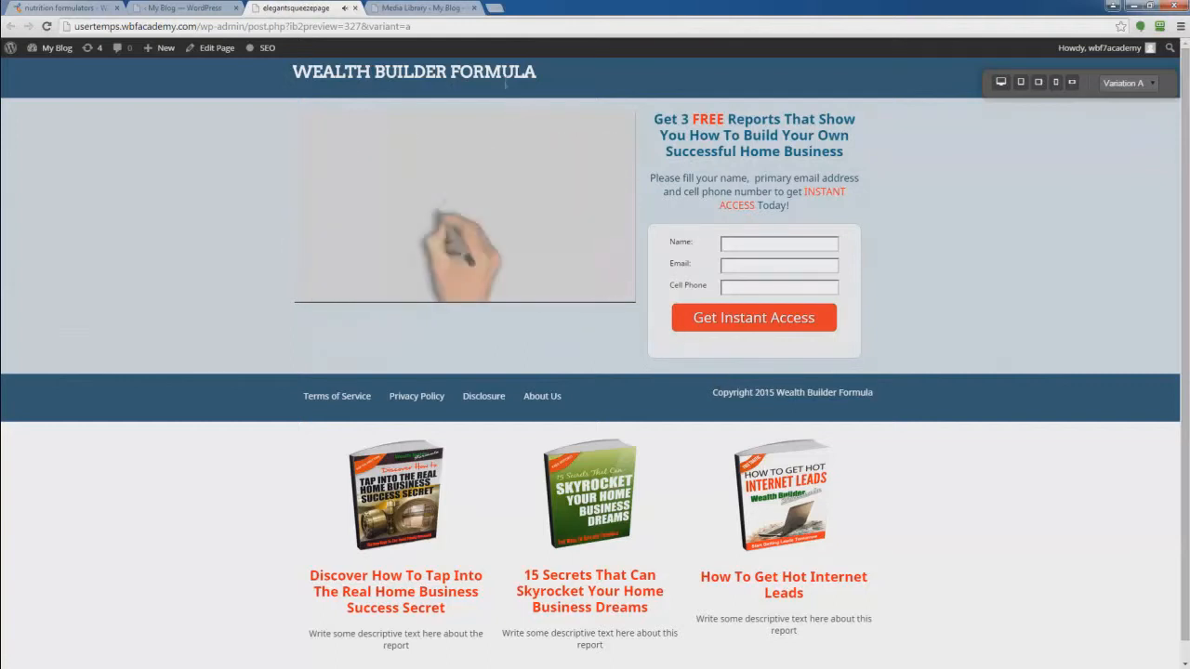
pyautogui.click(356, 8)
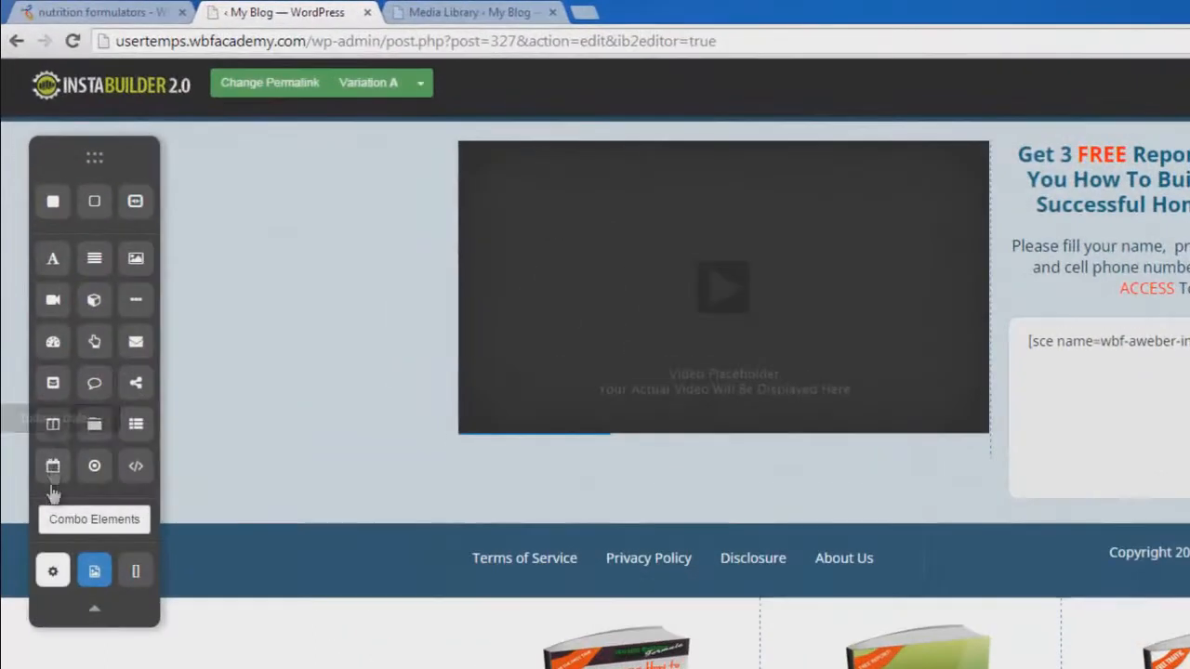
# - Add a two-column element below the video with a wider first column, and place a hand-drawn red right-pointing arrow graphic in the second
pyautogui.moveTo(54, 439); pyautogui.dragTo(817, 476)
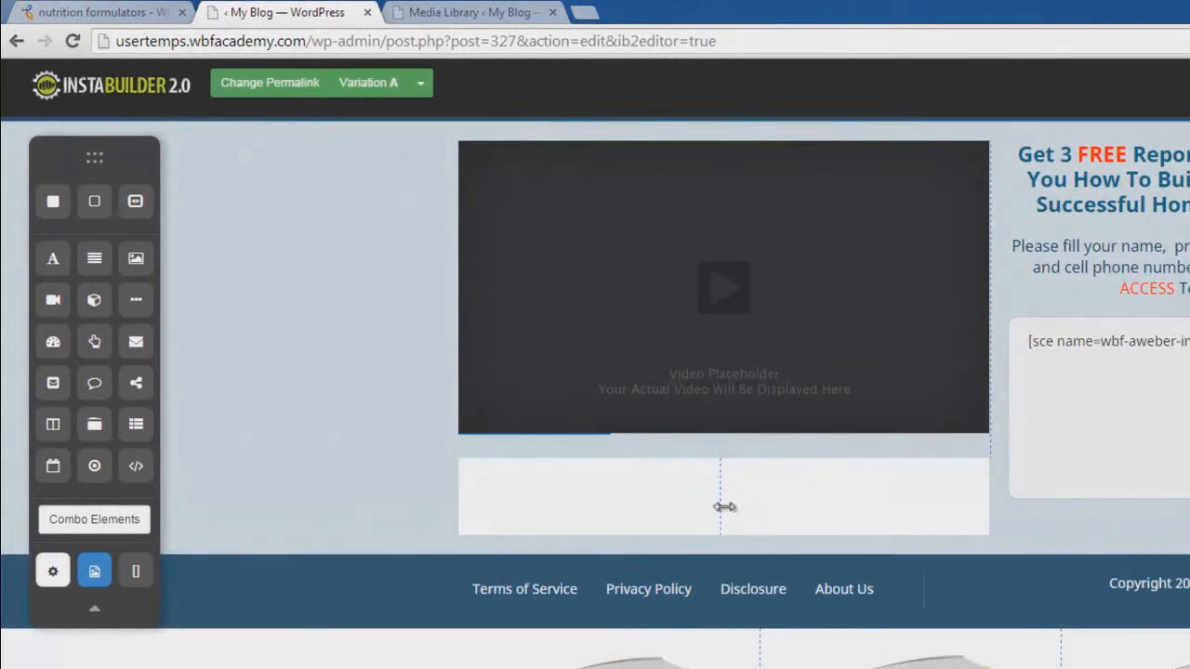
pyautogui.moveTo(723, 506); pyautogui.dragTo(805, 507)
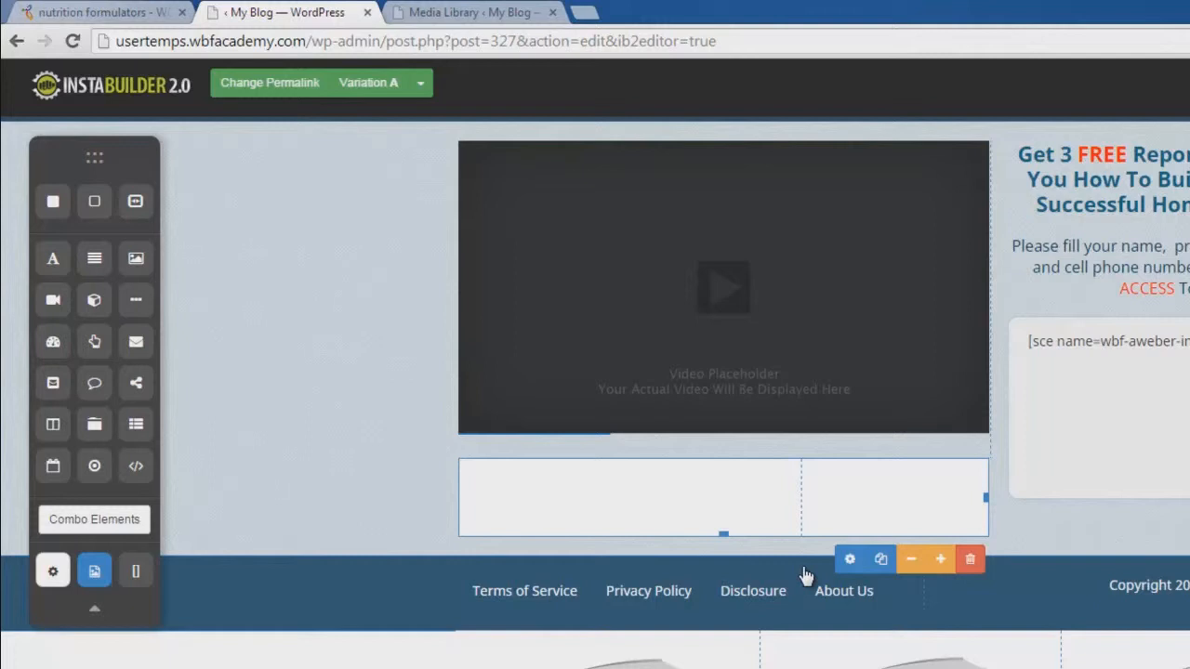
pyautogui.click(97, 574)
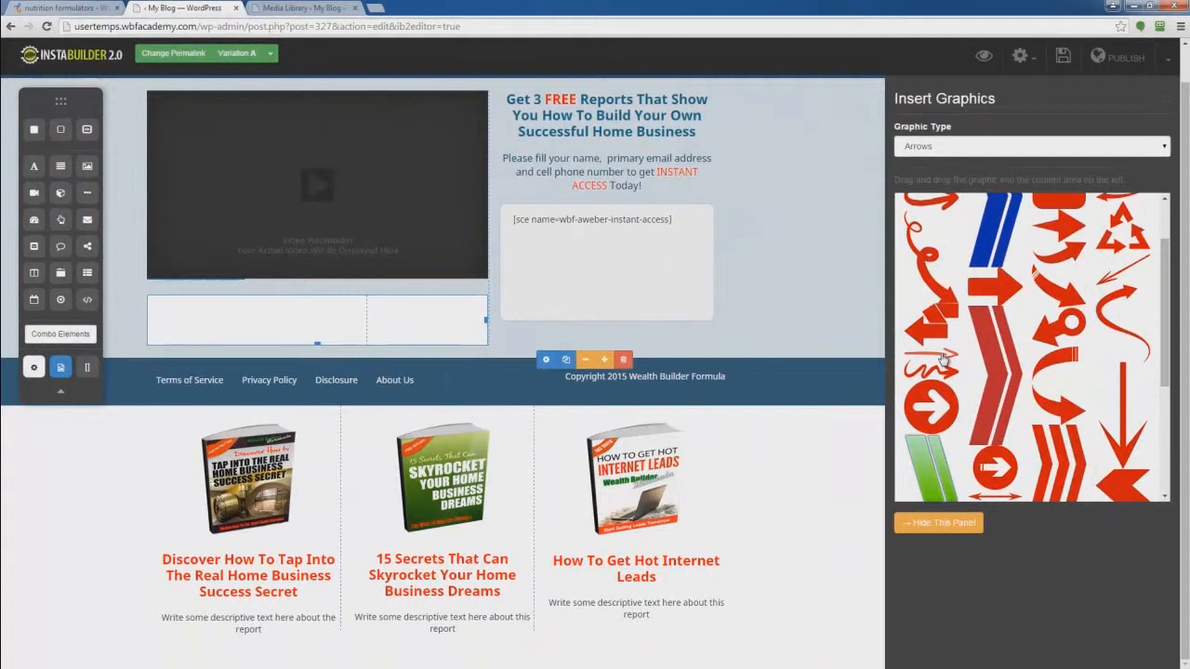
pyautogui.moveTo(942, 361); pyautogui.dragTo(461, 327)
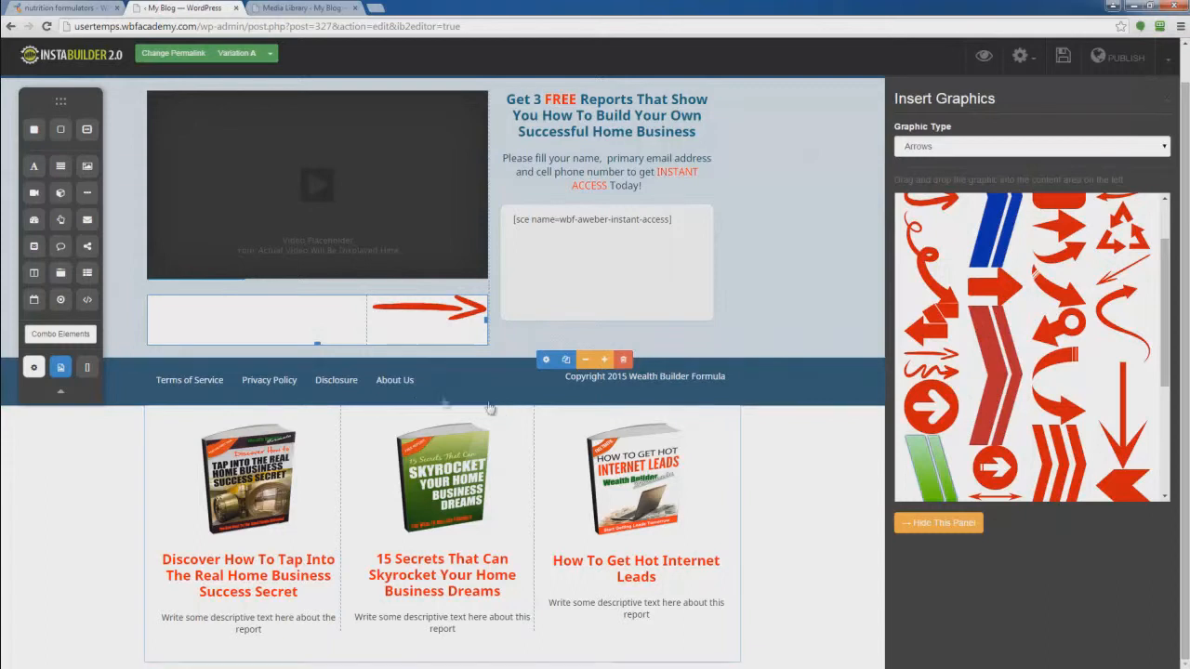
# - Make the background color of the two-column element below the video transparent
pyautogui.click(212, 331)
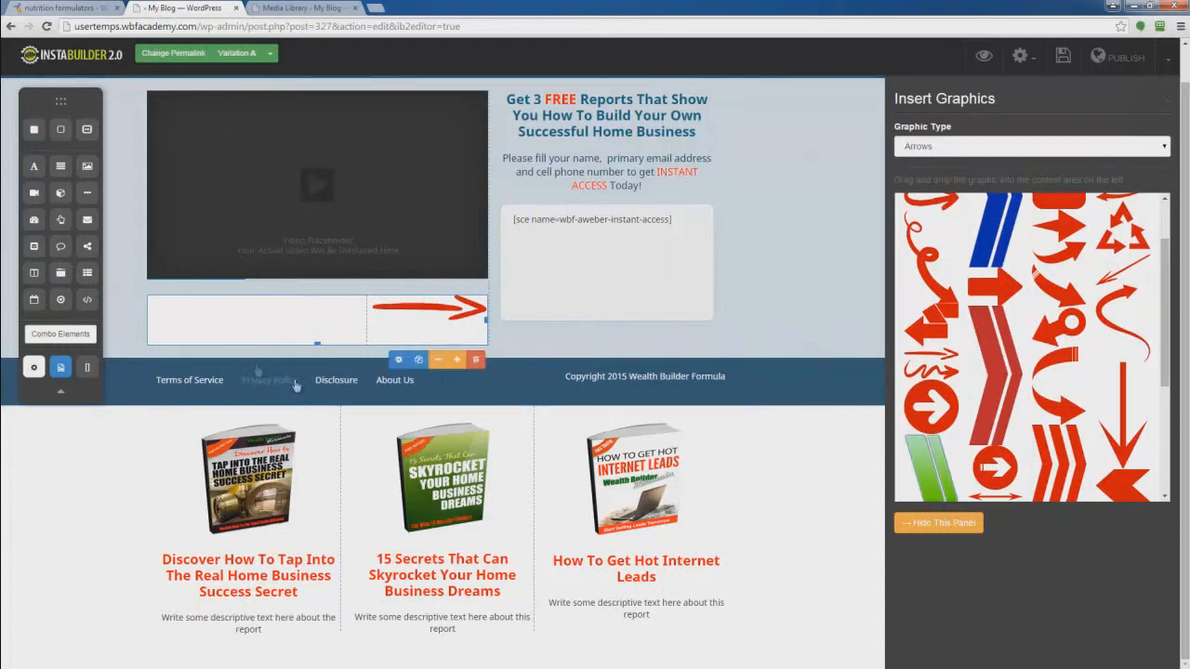
pyautogui.click(399, 360)
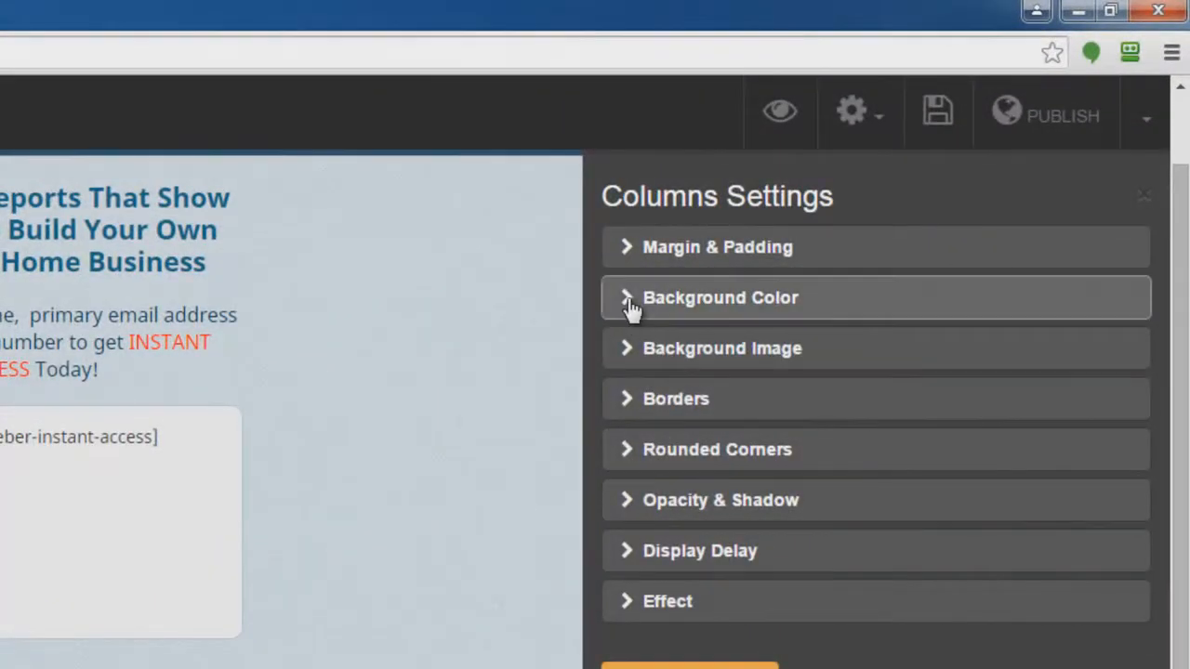
pyautogui.click(630, 309)
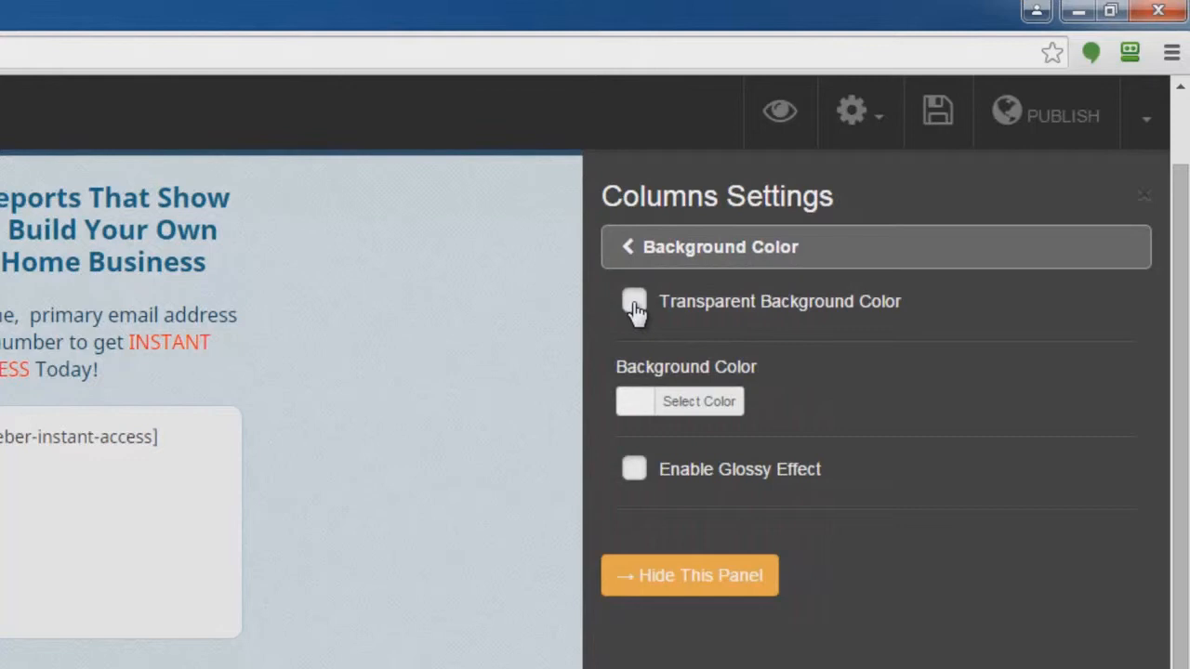
pyautogui.click(634, 303)
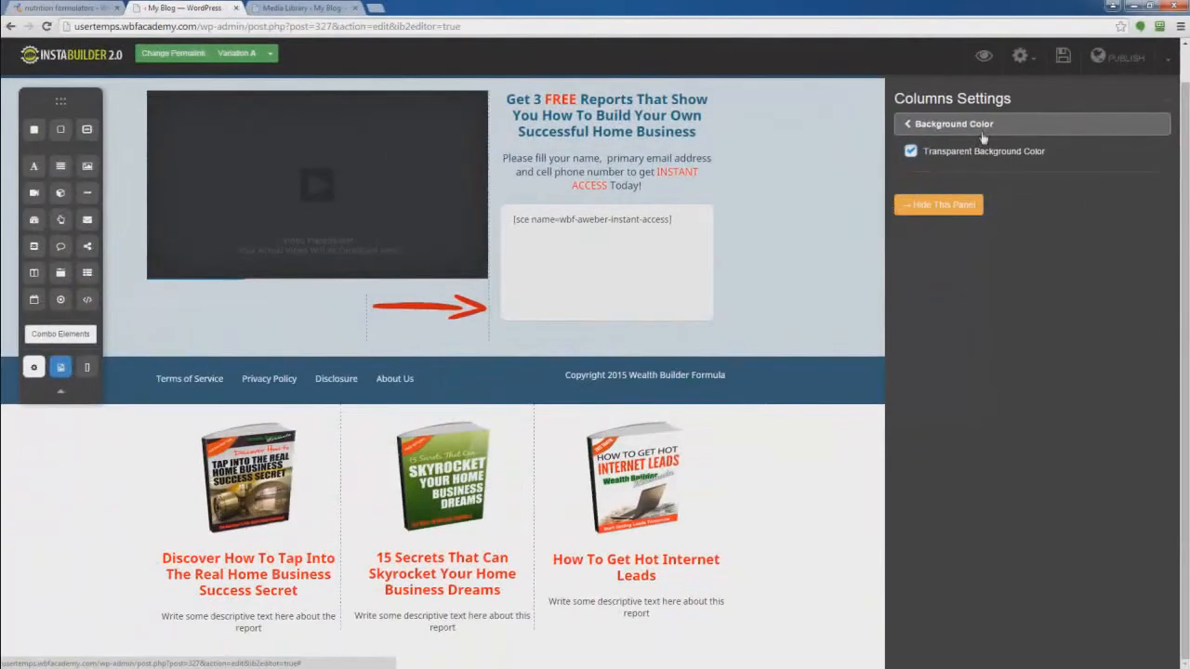
# - Save the page with the arrow graphic and open its preview
pyautogui.click(1063, 58)
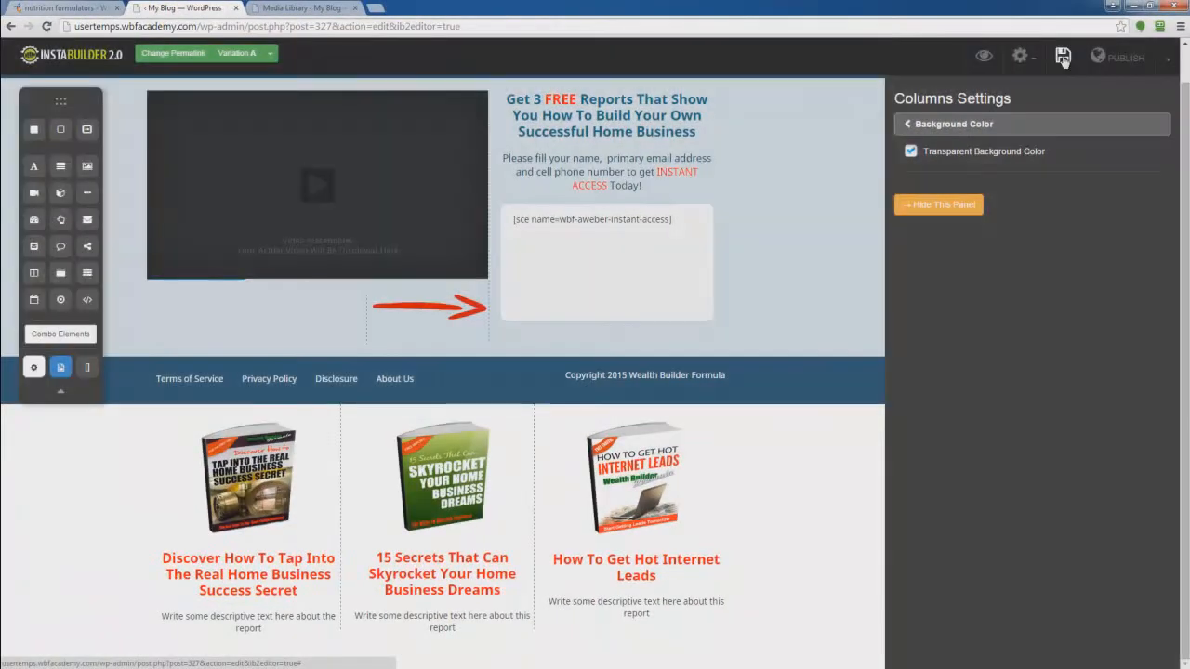
pyautogui.click(984, 57)
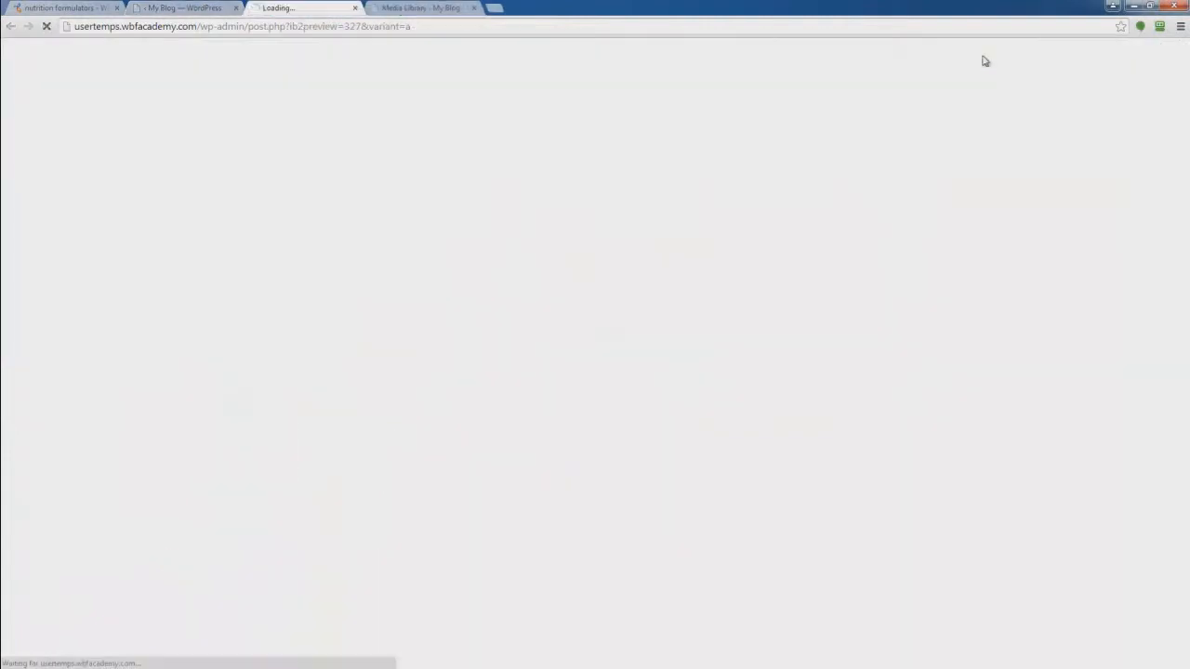